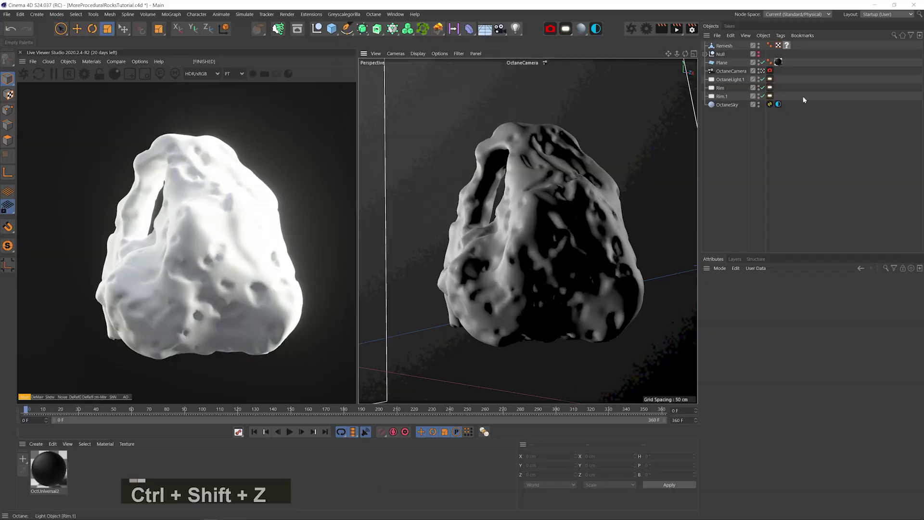
# Examine how the lights, camera and backdrop plane are arranged around the rock in the perspective view.
pyautogui.hotkey('ctrl', 'shift', 'z')
pyautogui.hotkey('ctrl', 'shift', 'z')
pyautogui.press('2')
pyautogui.press('1')
pyautogui.press('1')
pyautogui.moveTo(582, 141); pyautogui.dragTo(471, 240)
pyautogui.press('3')
pyautogui.press('2')
pyautogui.press('2')
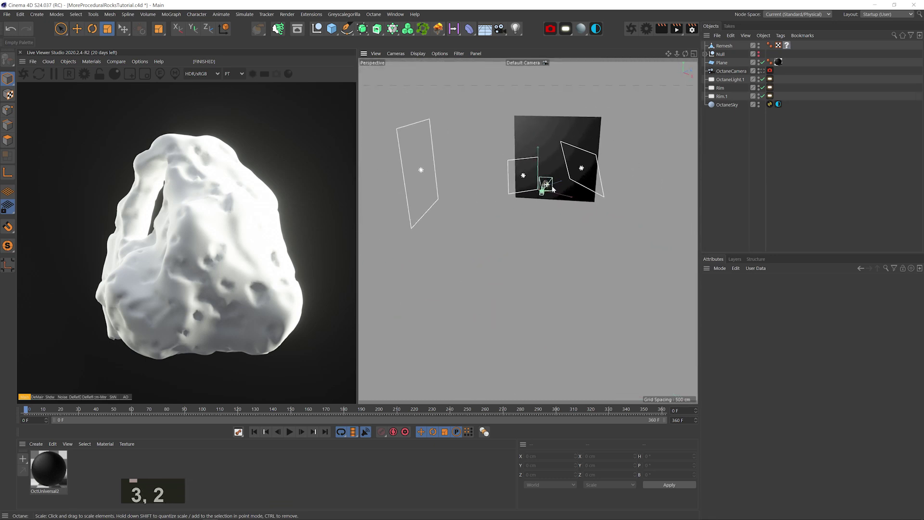
pyautogui.press('3')
pyautogui.moveTo(553, 189); pyautogui.dragTo(555, 165)
# Review the Octane light settings of both rim lights and the other area light, plus the sky's environment texture settings.
pyautogui.click(555, 161)
pyautogui.click(770, 96)
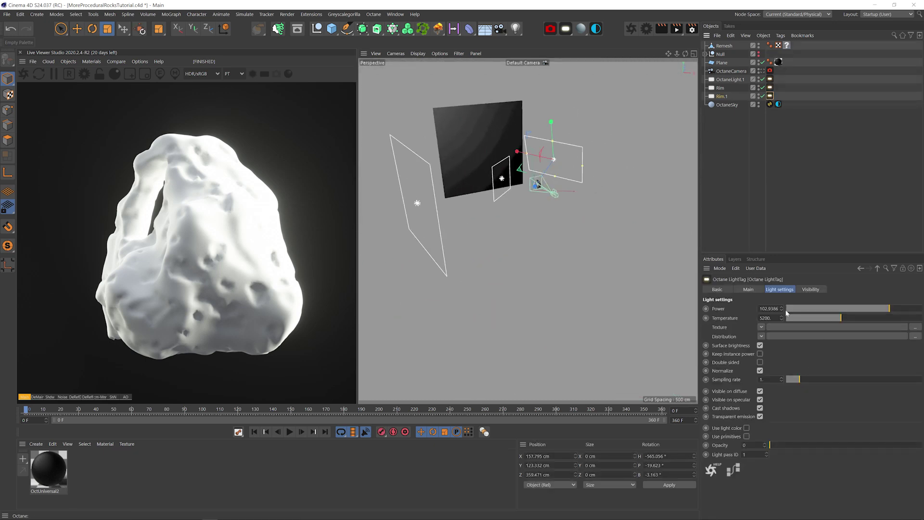
pyautogui.click(721, 96)
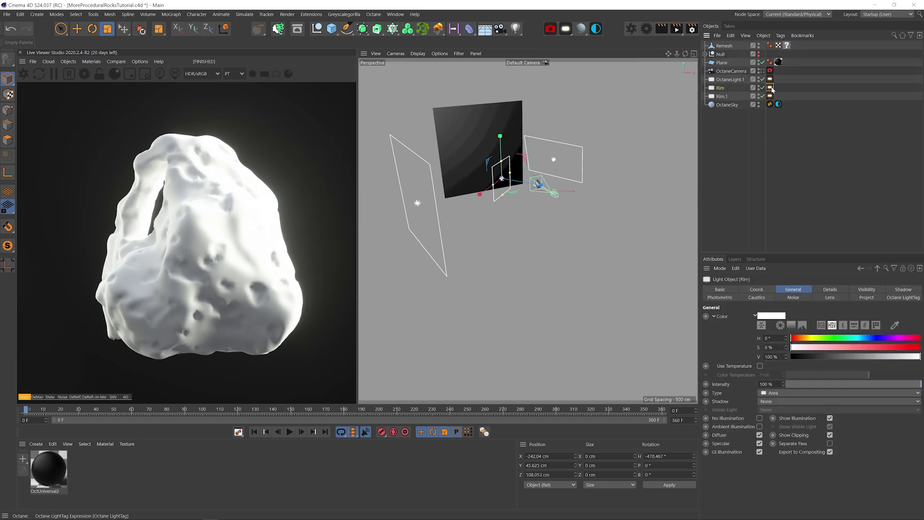
pyautogui.click(770, 88)
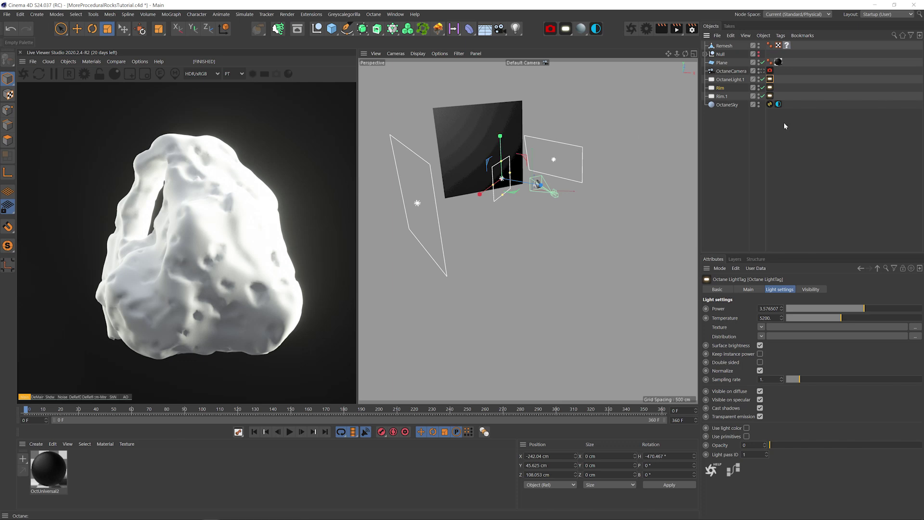
pyautogui.click(778, 104)
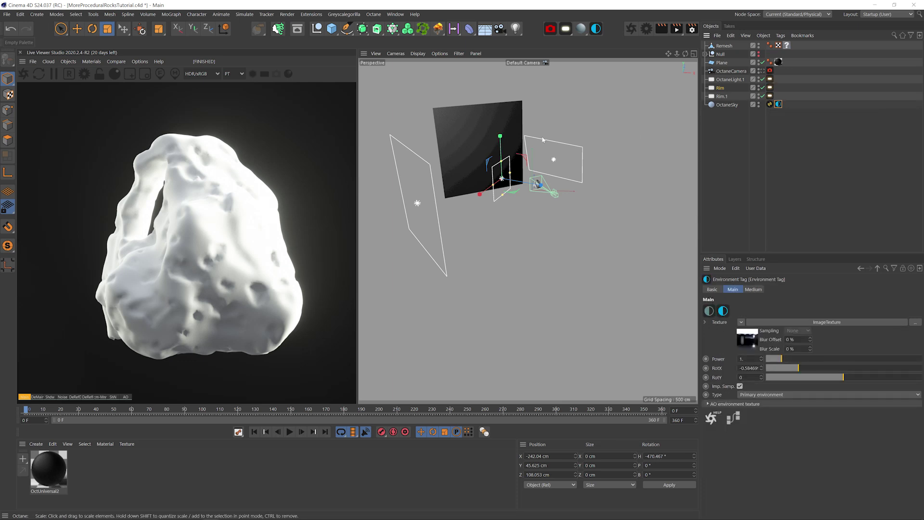
# Replace the missing material on the Remesh rock with a new Octane Universal material.
pyautogui.press('2')
pyautogui.moveTo(533, 201)
pyautogui.mouseDown()
pyautogui.moveTo(470, 134)
pyautogui.moveTo(520, 202)
pyautogui.moveTo(544, 202)
pyautogui.mouseUp()
pyautogui.press('1')
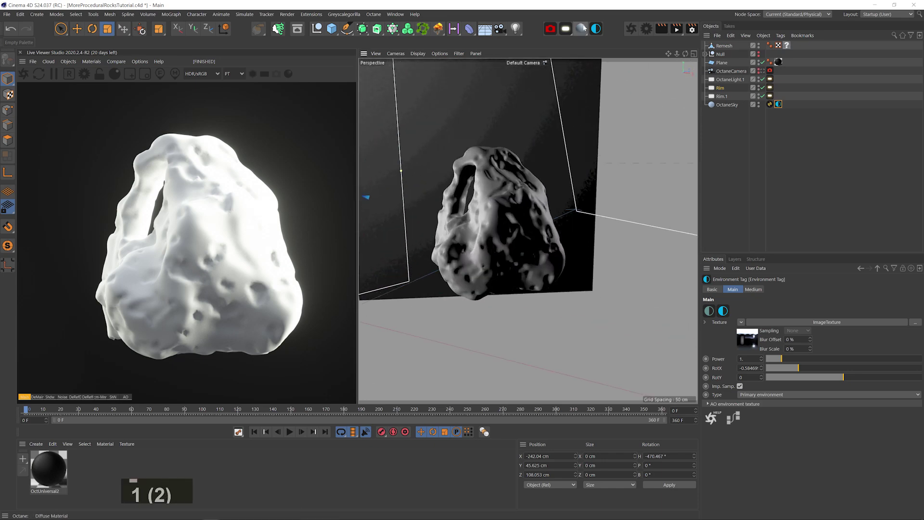
pyautogui.click(581, 29)
pyautogui.click(598, 45)
pyautogui.click(787, 46)
pyautogui.press('Delete')
pyautogui.moveTo(49, 468); pyautogui.dragTo(192, 241)
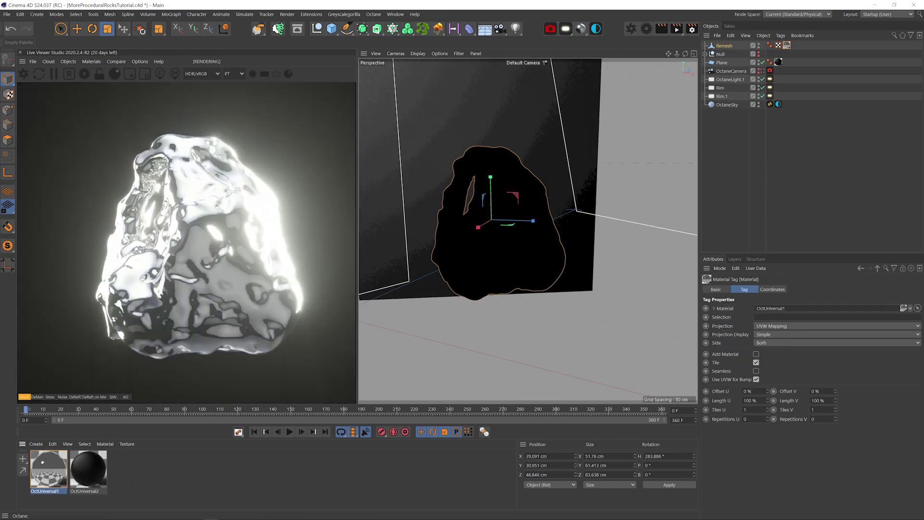
# Set the rock material's BRDF model to GGX and its metallic value to 0 using the Octane Node Editor.
pyautogui.doubleClick(48, 468)
pyautogui.moveTo(221, 213); pyautogui.dragTo(569, 126)
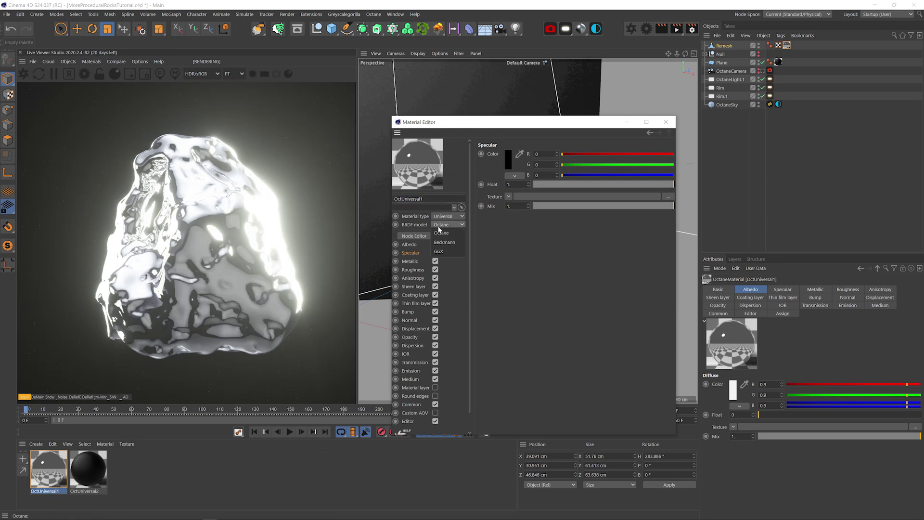
pyautogui.click(442, 251)
pyautogui.click(414, 236)
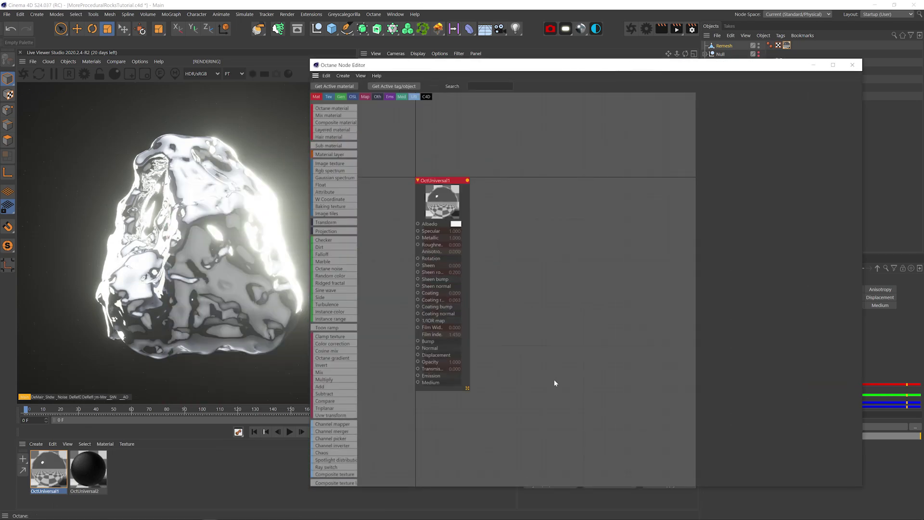
pyautogui.click(714, 97)
pyautogui.click(811, 98)
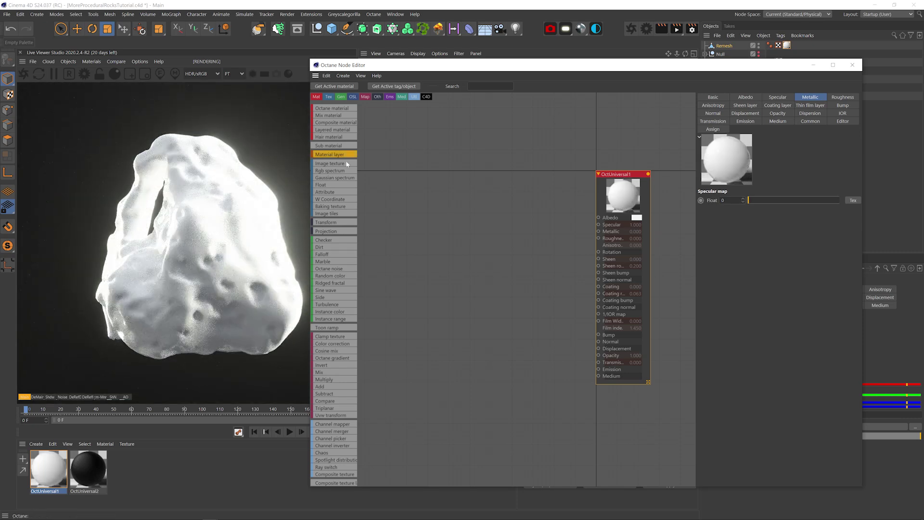
# Add an Octane noise node to the rock material graph and duplicate it below.
pyautogui.moveTo(338, 279); pyautogui.dragTo(399, 178)
pyautogui.moveTo(426, 261); pyautogui.dragTo(423, 223)
pyautogui.keyDown('ctrl'); pyautogui.moveTo(412, 210); pyautogui.dragTo(418, 281); pyautogui.keyUp('ctrl')
# Give both noise nodes a shared Texture Projection node set to XYZ to UVW.
pyautogui.click(715, 181)
pyautogui.moveTo(434, 217); pyautogui.dragTo(526, 209, button='middle')
pyautogui.moveTo(458, 210); pyautogui.dragTo(487, 283)
pyautogui.click(774, 116)
pyautogui.click(768, 192)
pyautogui.moveTo(454, 219); pyautogui.dragTo(407, 240)
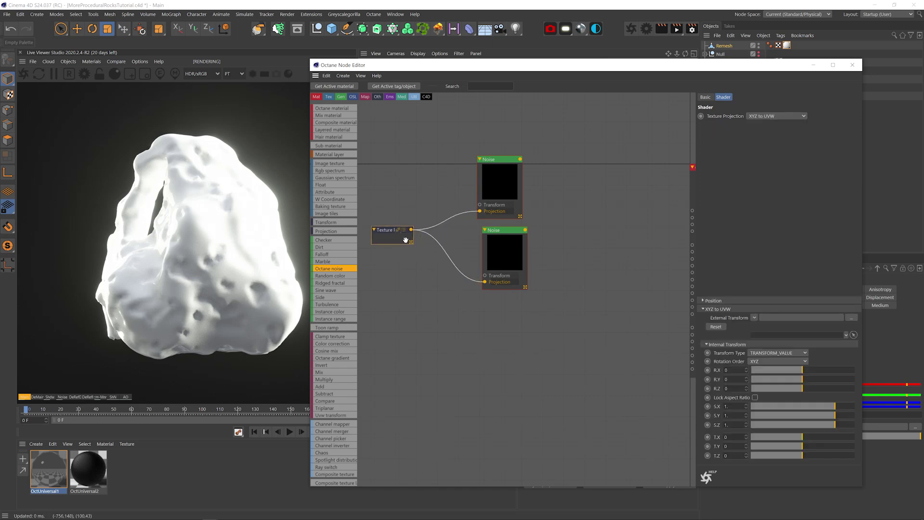
# Create a third Octane noise node between the other two and connect the shared texture projection to it.
pyautogui.moveTo(509, 240); pyautogui.dragTo(416, 254, button='middle')
pyautogui.moveTo(416, 254); pyautogui.dragTo(412, 254)
pyautogui.click(419, 206)
pyautogui.moveTo(418, 206); pyautogui.dragTo(433, 269, button='middle')
pyautogui.moveTo(419, 258)
pyautogui.mouseDown()
pyautogui.moveTo(421, 183)
pyautogui.moveTo(424, 257)
pyautogui.mouseUp()
pyautogui.moveTo(424, 257); pyautogui.dragTo(488, 229, button='middle')
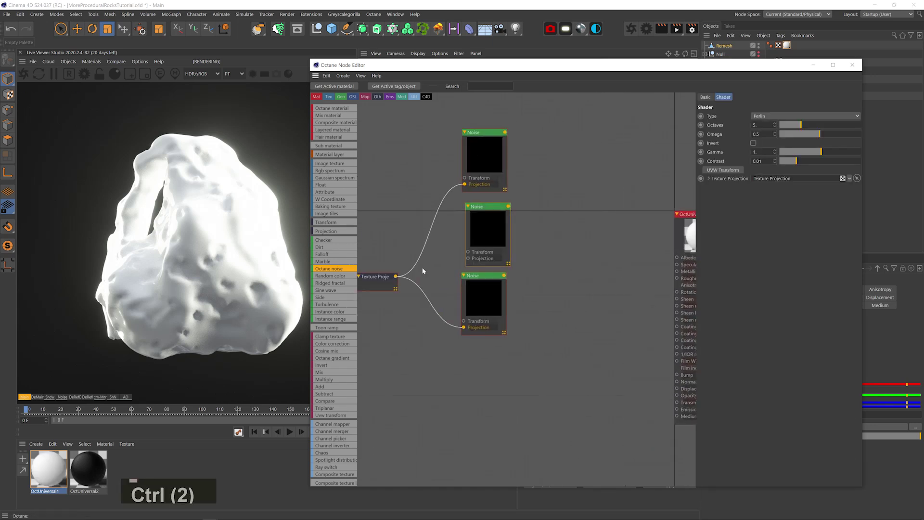
pyautogui.moveTo(395, 277); pyautogui.dragTo(469, 262)
pyautogui.moveTo(395, 277); pyautogui.dragTo(468, 258)
pyautogui.moveTo(518, 235); pyautogui.dragTo(475, 256, button='middle')
pyautogui.moveTo(459, 229); pyautogui.dragTo(455, 226)
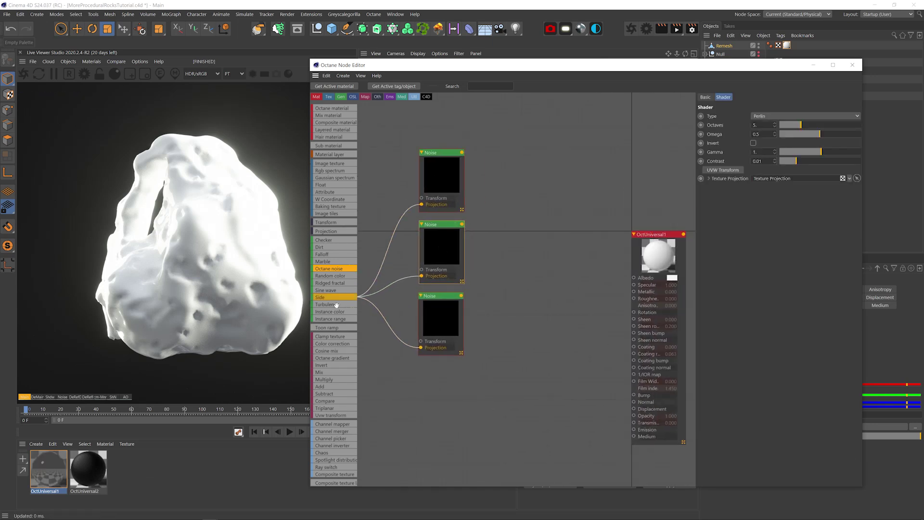
# Add a Mix texture fed by the three noises as Amount, Texture1 and Texture2, and connect it to the material's Albedo.
pyautogui.moveTo(327, 373); pyautogui.dragTo(501, 230)
pyautogui.moveTo(554, 247); pyautogui.dragTo(487, 256, button='middle')
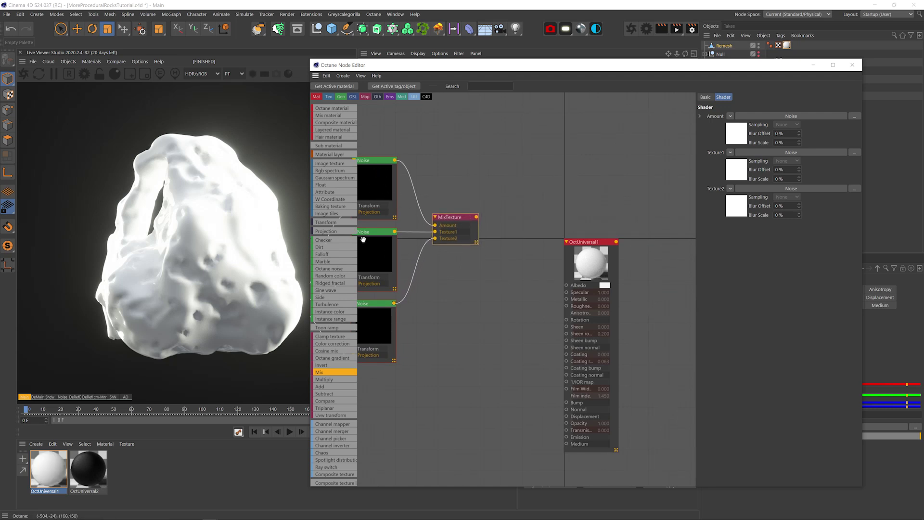
pyautogui.moveTo(568, 291); pyautogui.dragTo(566, 285)
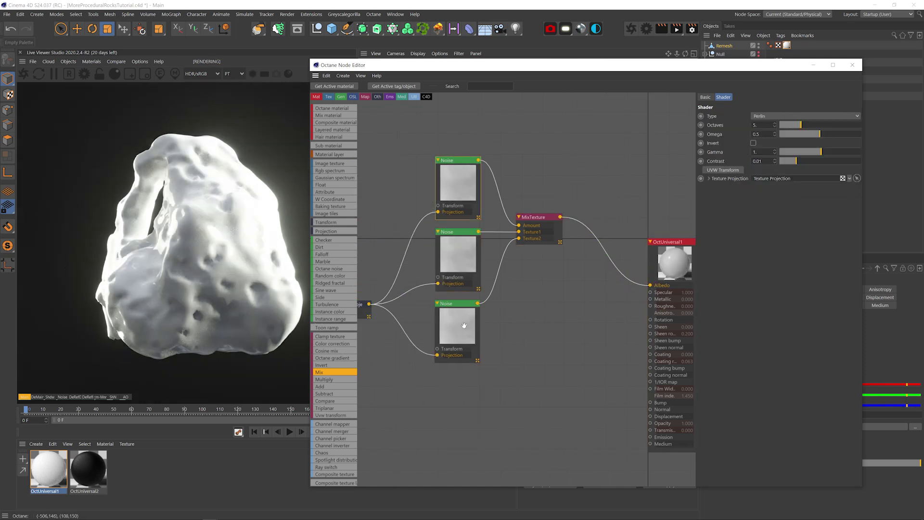
# Solo the bottom noise node, save the project, and set the noise to Circular with omega about 0.826 and contrast about 5.13.
pyautogui.click(458, 304)
pyautogui.moveTo(580, 65); pyautogui.dragTo(591, 69)
pyautogui.hotkey('ctrl', 's')
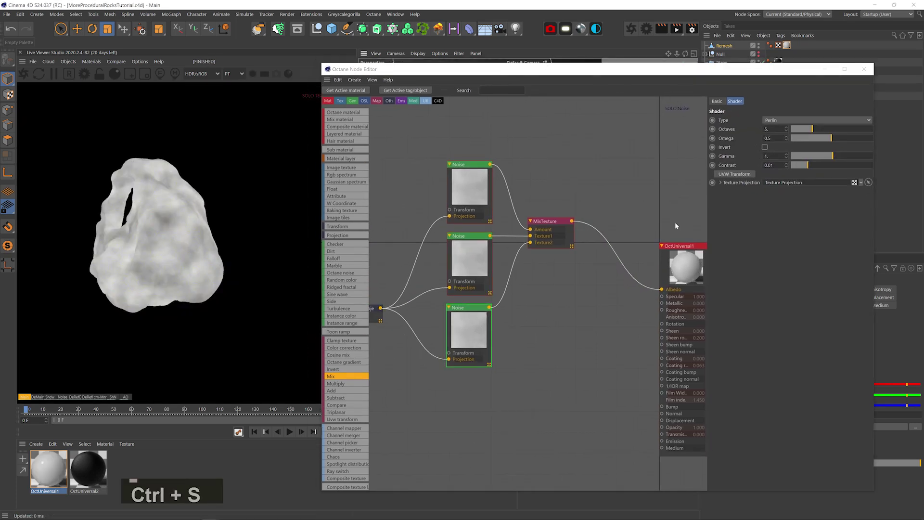
pyautogui.click(784, 120)
pyautogui.click(785, 145)
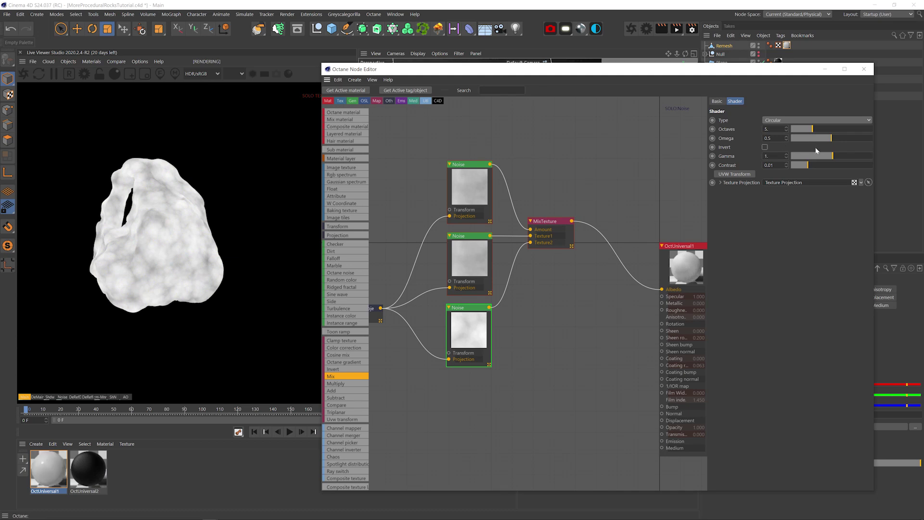
pyautogui.moveTo(812, 165); pyautogui.dragTo(855, 165)
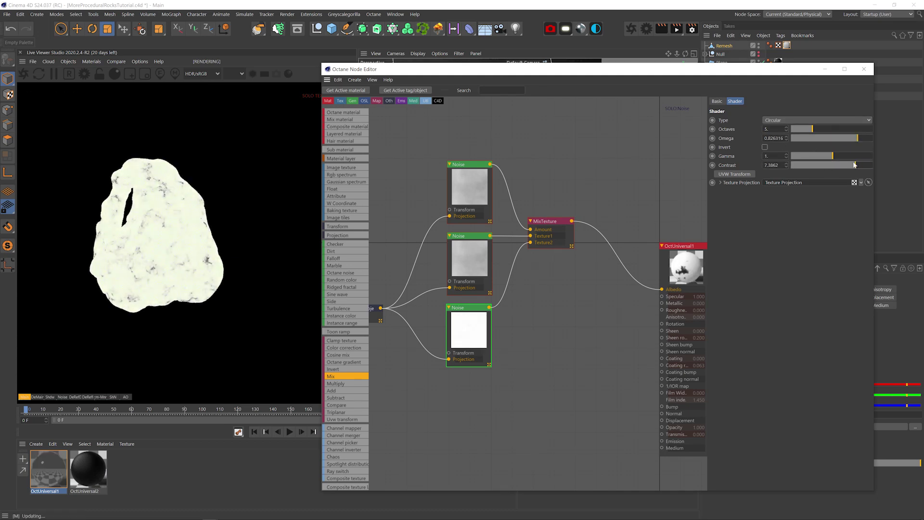
# Solo the middle noise node and set it to Chips with 12 octaves, omega about 0.92 and contrast about 1.13.
pyautogui.rightClick(468, 251)
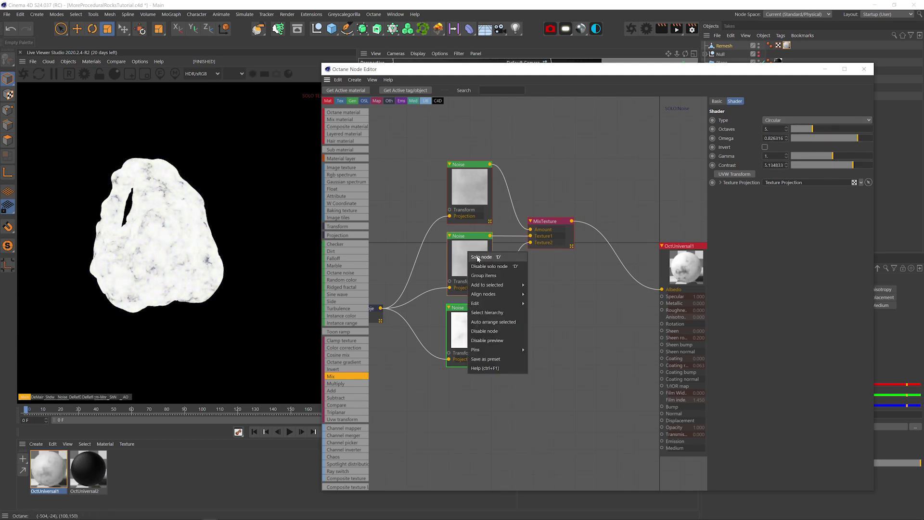
pyautogui.click(477, 256)
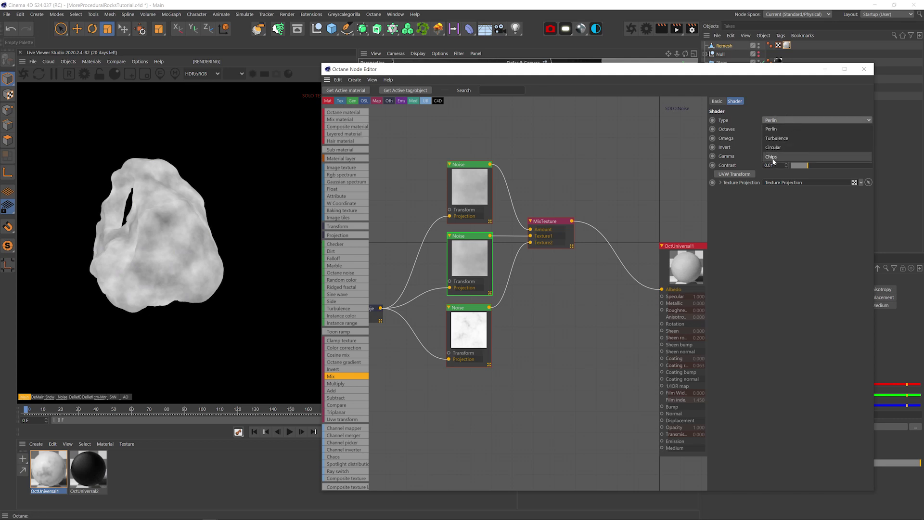
pyautogui.click(771, 157)
# Add a UVW transform scaled to 0.227 to the middle noise and fine-tune the noise's detail settings.
pyautogui.click(735, 173)
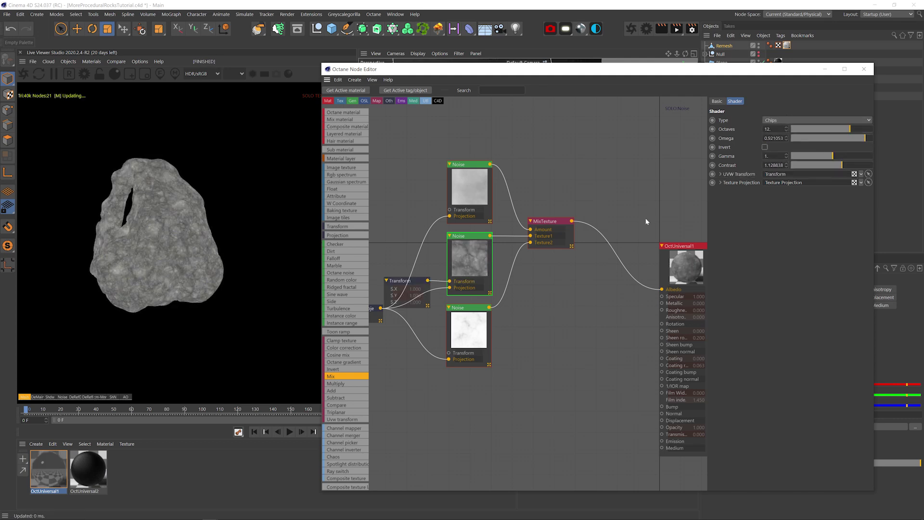
pyautogui.moveTo(414, 272); pyautogui.dragTo(415, 271)
pyautogui.moveTo(866, 187); pyautogui.dragTo(825, 188)
pyautogui.click(861, 129)
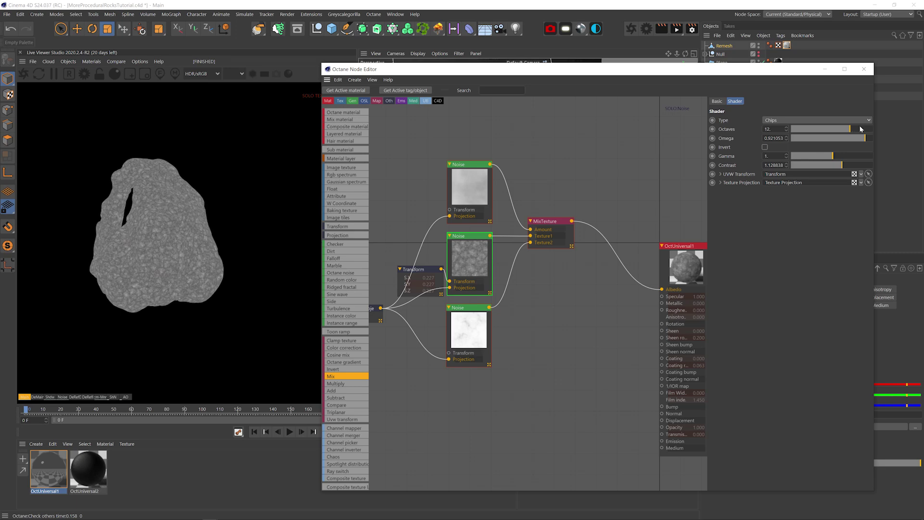
pyautogui.moveTo(863, 138); pyautogui.dragTo(828, 155)
# Spread the noise and texture projection nodes apart and insert an Octane gradient between the middle noise and the mix texture.
pyautogui.moveTo(556, 219); pyautogui.dragTo(657, 199, button='middle')
pyautogui.moveTo(487, 150); pyautogui.dragTo(579, 357)
pyautogui.moveTo(569, 288); pyautogui.dragTo(540, 288)
pyautogui.moveTo(457, 289); pyautogui.dragTo(231, 306)
pyautogui.moveTo(472, 304); pyautogui.dragTo(398, 304, button='middle')
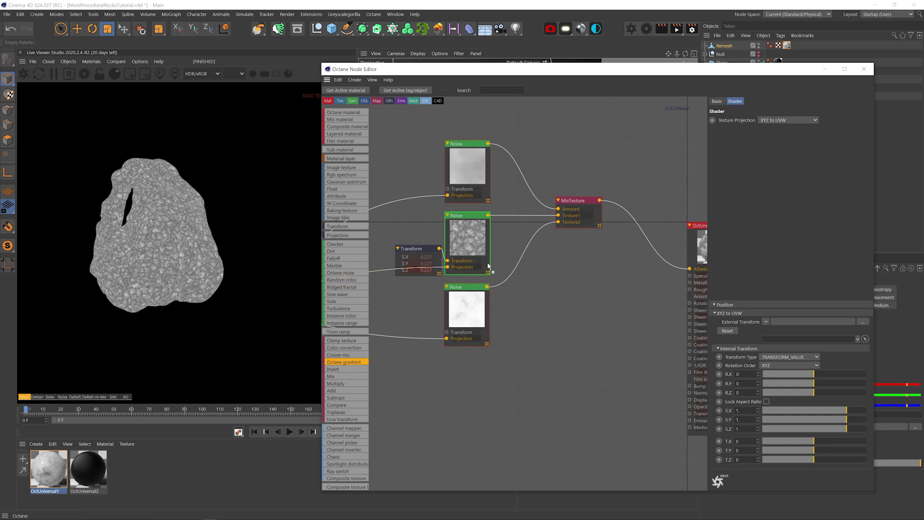
pyautogui.click(522, 219)
# Color the middle noise's gradient from dark blue-grey to light blue-grey, shift its dark knot inward, and save the project.
pyautogui.doubleClick(752, 207)
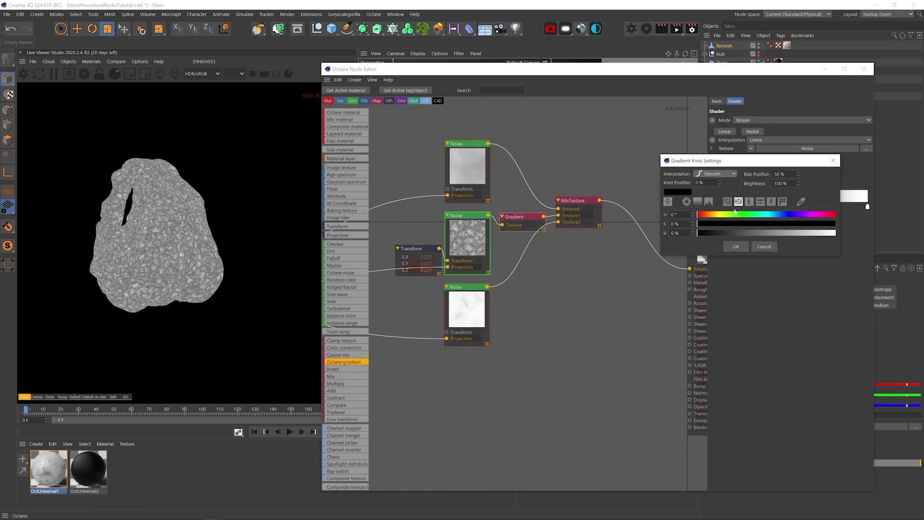
pyautogui.click(725, 224)
pyautogui.click(735, 246)
pyautogui.doubleClick(867, 206)
pyautogui.click(877, 232)
pyautogui.click(821, 245)
pyautogui.moveTo(530, 231); pyautogui.dragTo(499, 207, button='middle')
pyautogui.click(773, 206)
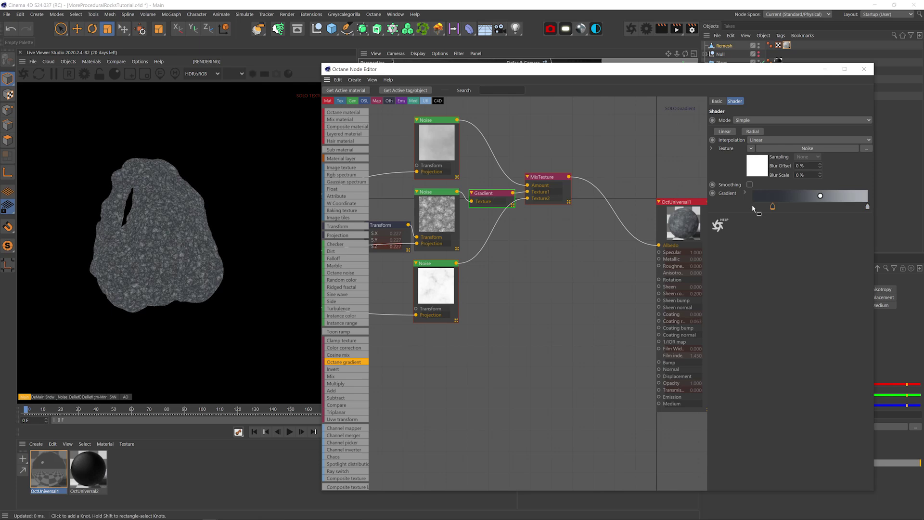
pyautogui.hotkey('ctrl', 's')
# Insert an Octane gradient between the bottom noise and Texture2, and tint its light knot a pale blue-green.
pyautogui.moveTo(345, 361); pyautogui.dragTo(487, 223)
pyautogui.doubleClick(867, 207)
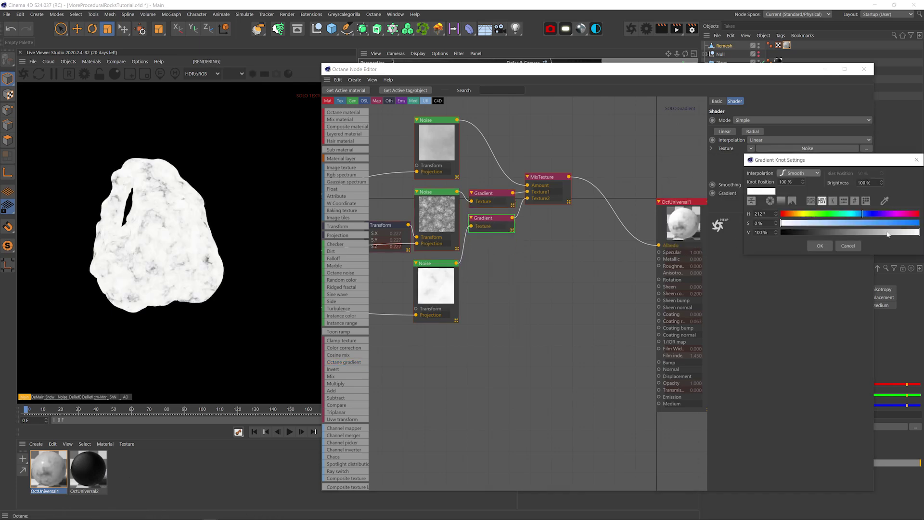
pyautogui.click(821, 246)
# Set the bottom noise's gamma to about 1.47 and save the project.
pyautogui.click(438, 264)
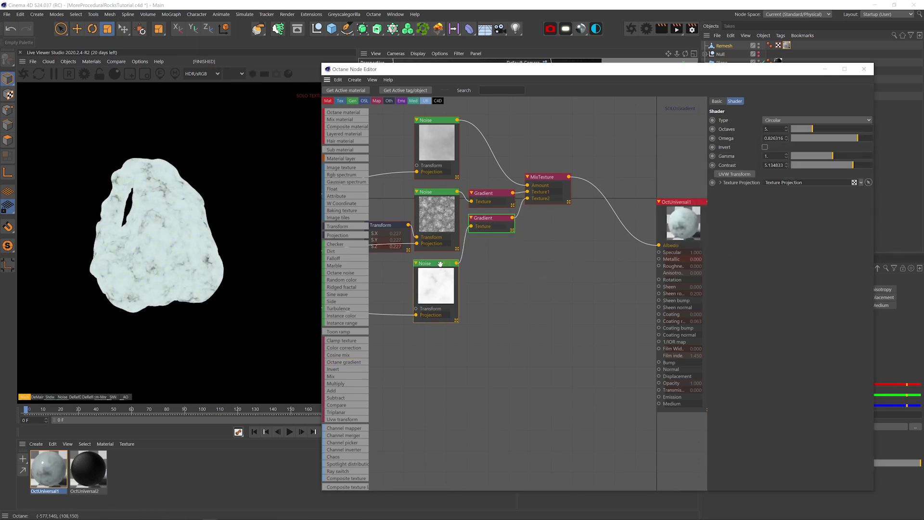
pyautogui.moveTo(825, 160); pyautogui.dragTo(836, 160)
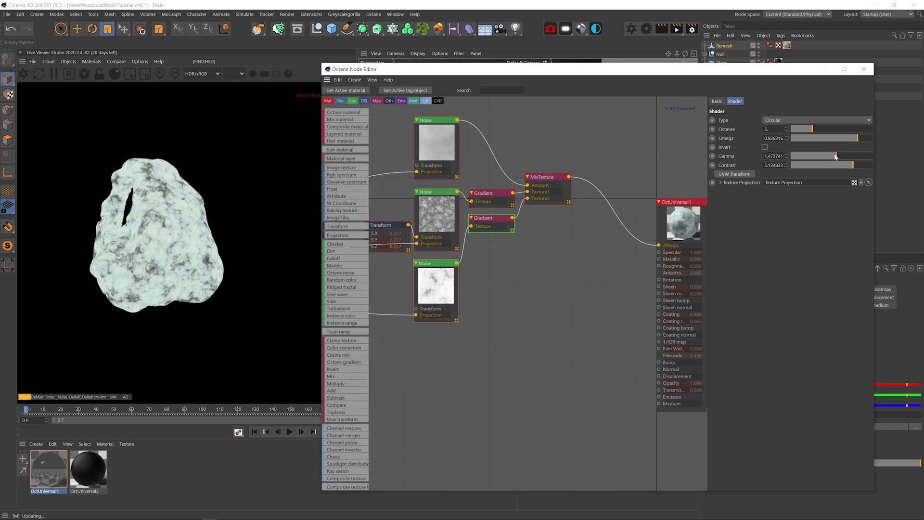
pyautogui.hotkey('ctrl', 's')
# Solo the mix texture and set the top noise to 15 octaves, omega about 0.758 and contrast about 9.41.
pyautogui.click(445, 143)
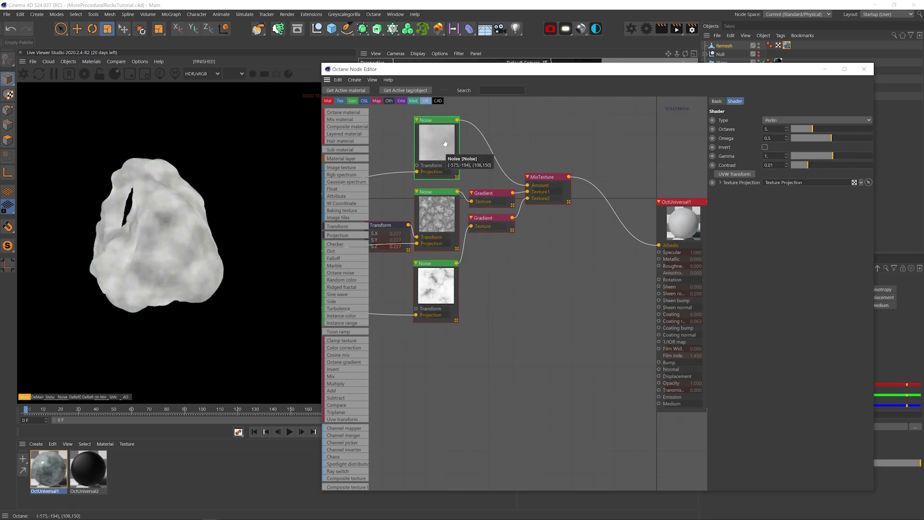
pyautogui.rightClick(547, 178)
pyautogui.click(553, 183)
pyautogui.click(436, 144)
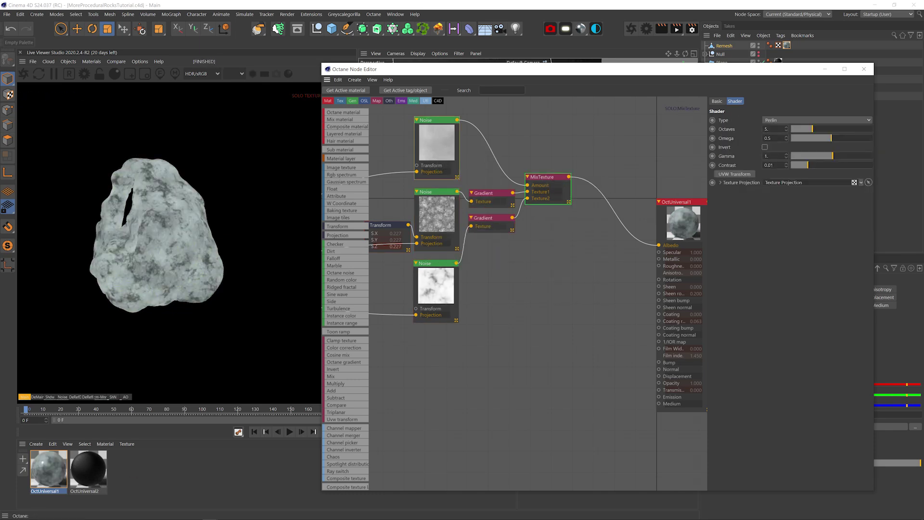
pyautogui.click(863, 139)
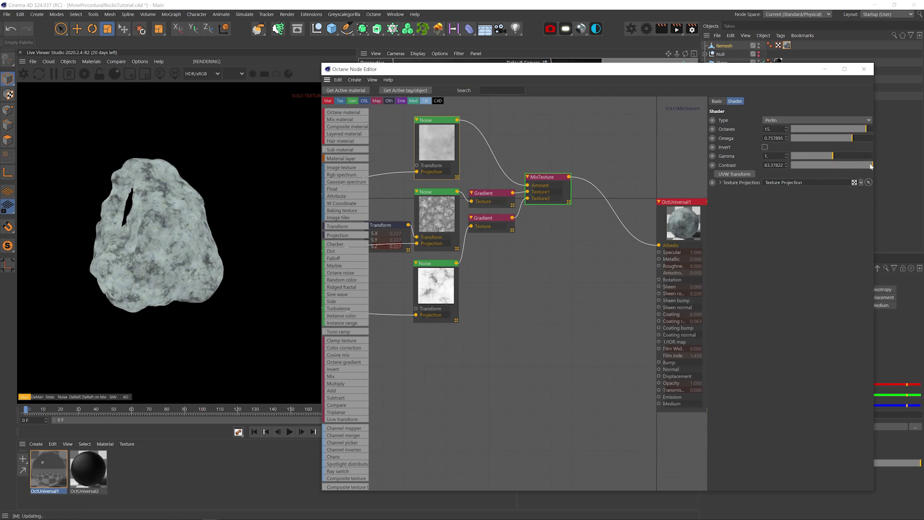
pyautogui.moveTo(870, 166); pyautogui.dragTo(855, 164)
# Move the material node farther from the texture nodes and also connect the mix texture to its Bump channel.
pyautogui.moveTo(559, 249); pyautogui.dragTo(525, 274, button='middle')
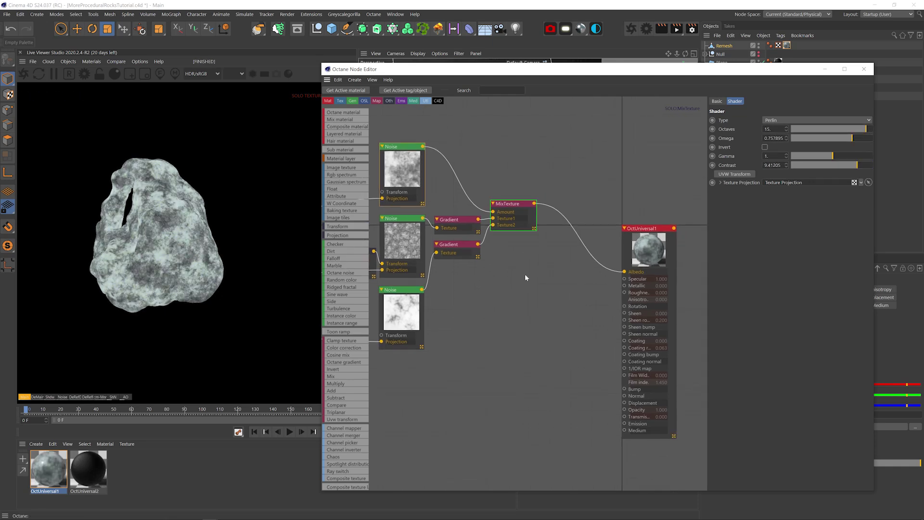
pyautogui.moveTo(609, 253); pyautogui.dragTo(559, 280, button='middle')
pyautogui.moveTo(590, 262); pyautogui.dragTo(682, 192)
pyautogui.scroll(-1, 592, 255)
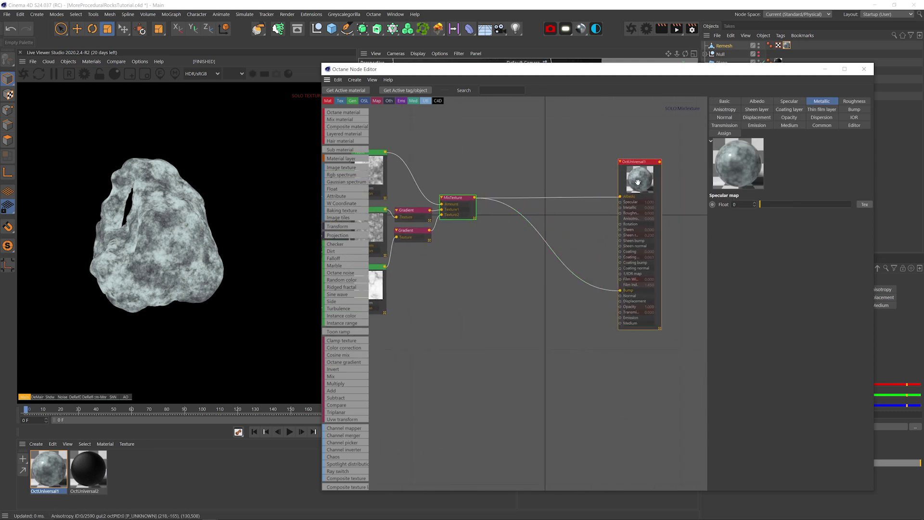
# Turn off the material's Sheen layer, Opacity, Emission and Anisotropy channels.
pyautogui.click(725, 101)
pyautogui.click(752, 287)
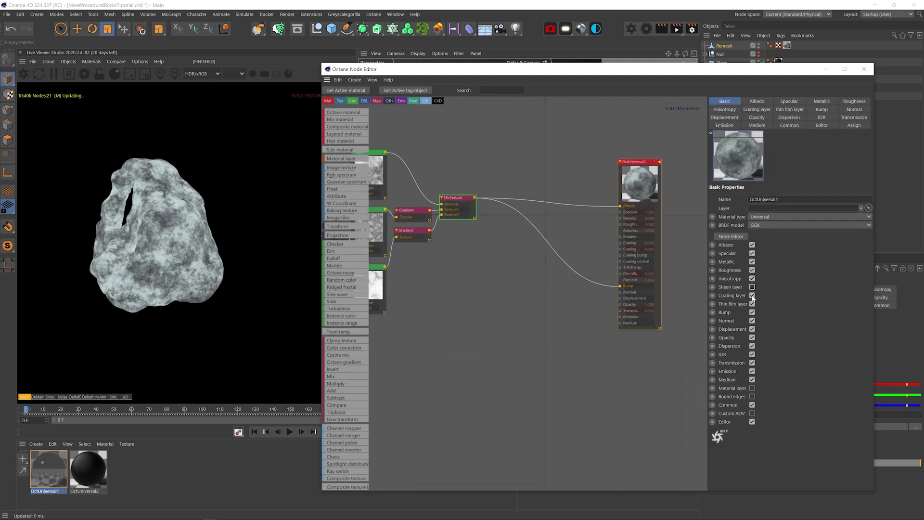
pyautogui.click(752, 337)
pyautogui.click(753, 371)
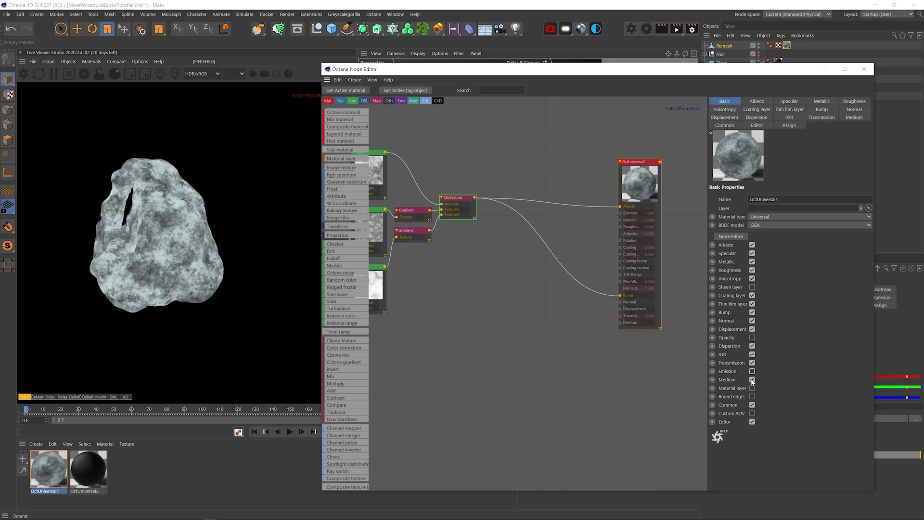
pyautogui.click(752, 279)
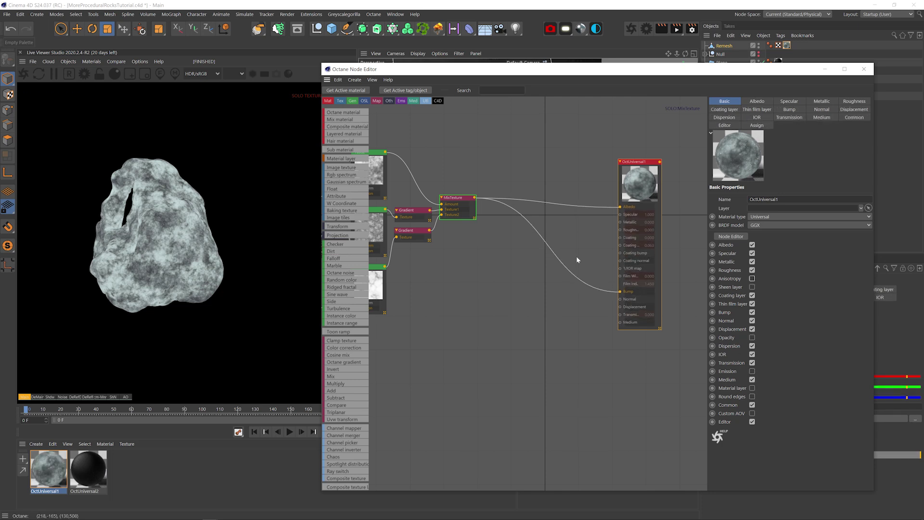
# End the mix texture's solo preview, move the node editor clear of the render and save the project.
pyautogui.click(470, 201)
pyautogui.moveTo(529, 69); pyautogui.dragTo(544, 121)
pyautogui.hotkey('ctrl', 's')
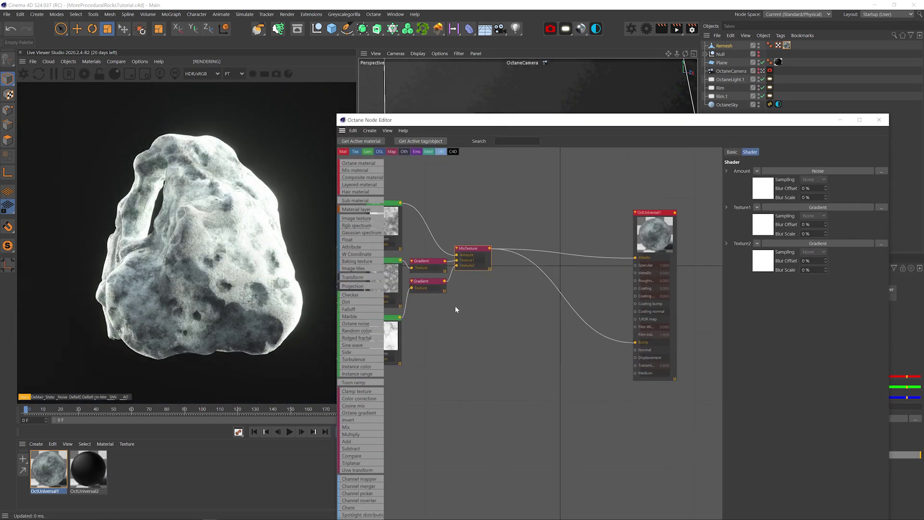
# Solo the mix texture and darken the light knots of both gradients feeding it.
pyautogui.rightClick(467, 249)
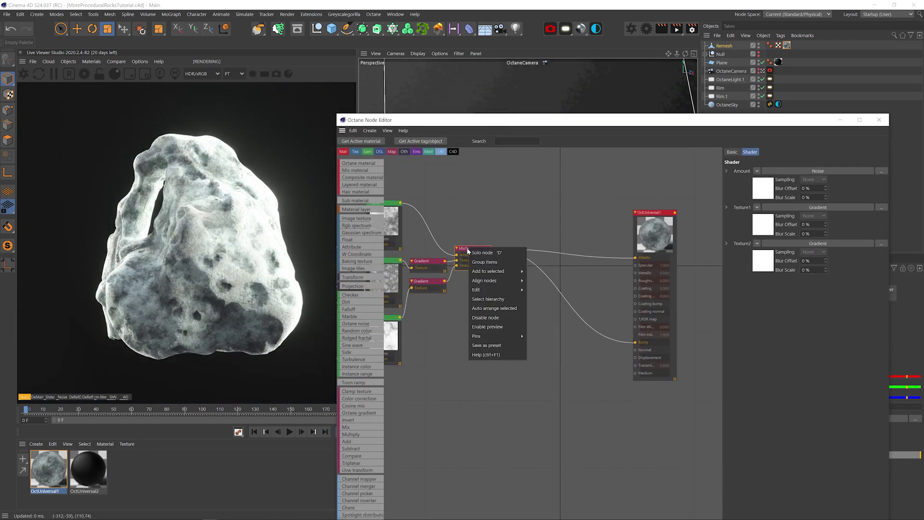
pyautogui.click(479, 252)
pyautogui.click(422, 282)
pyautogui.hotkey('ctrl', 'z')
pyautogui.doubleClick(883, 258)
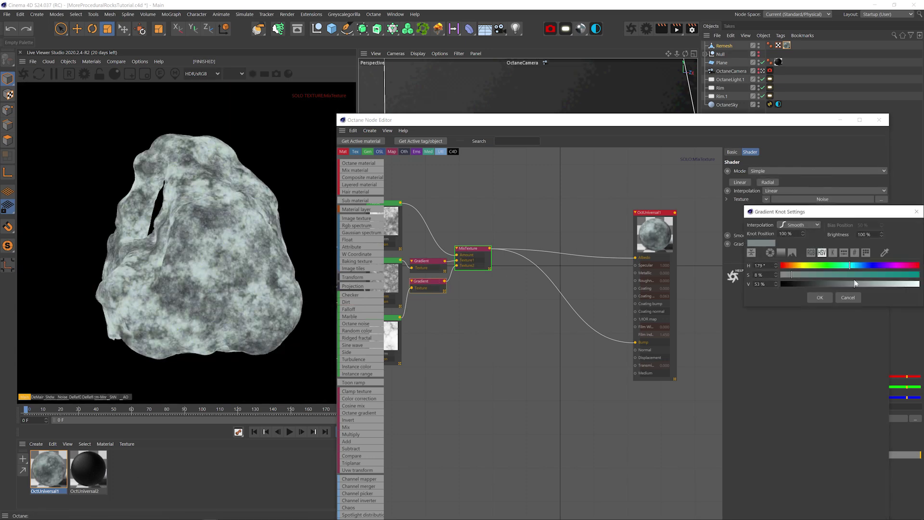
pyautogui.click(820, 298)
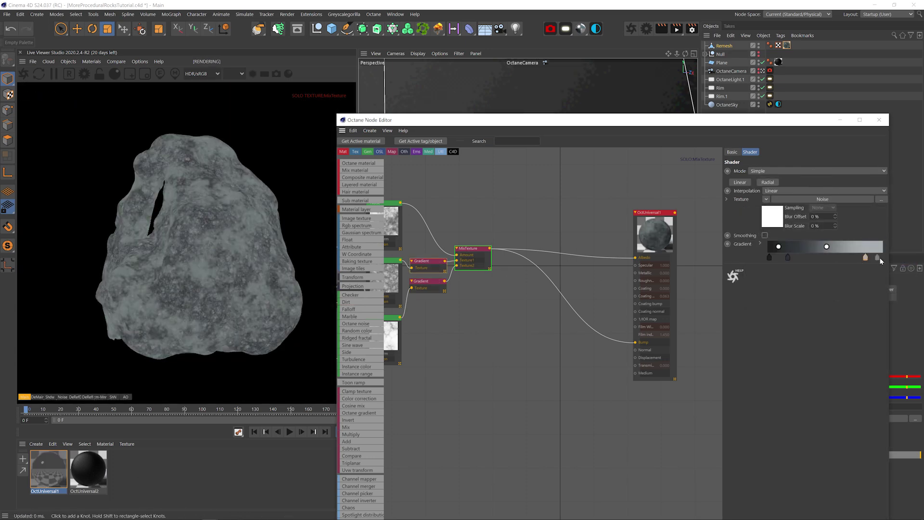
pyautogui.doubleClick(880, 258)
pyautogui.click(819, 299)
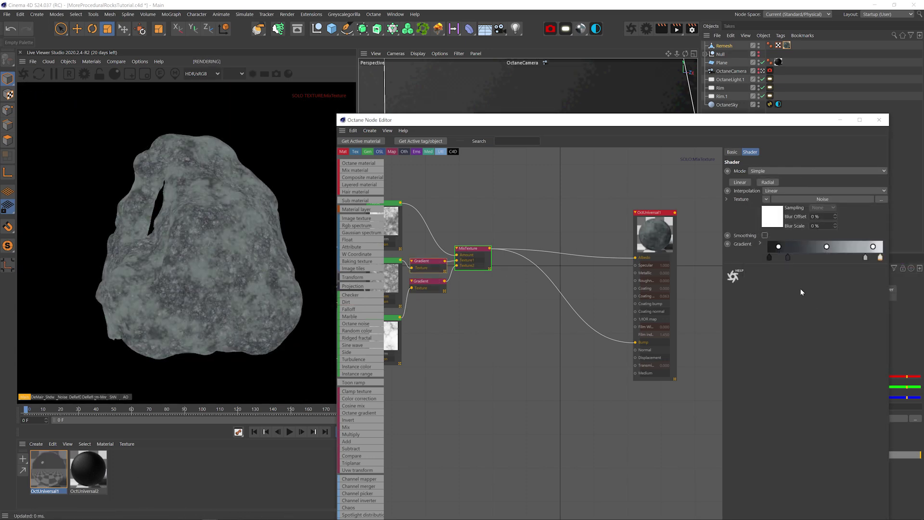
# Adjust the bottom noise's octaves, turn off the mix texture's solo preview and save the project.
pyautogui.click(400, 325)
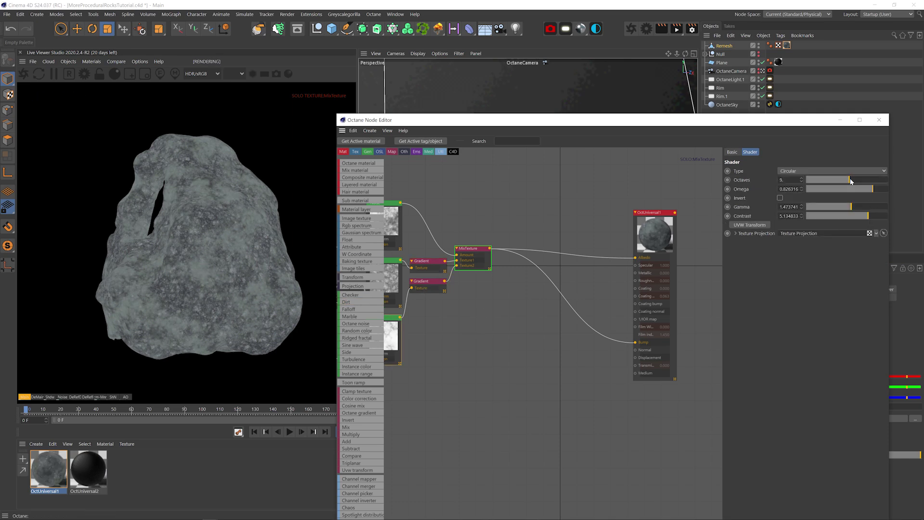
pyautogui.click(476, 248)
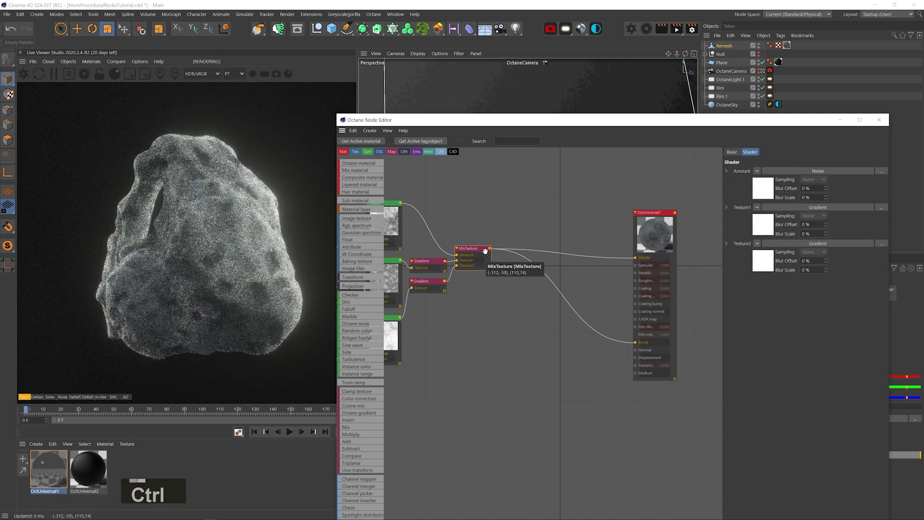
pyautogui.hotkey('ctrl', 's')
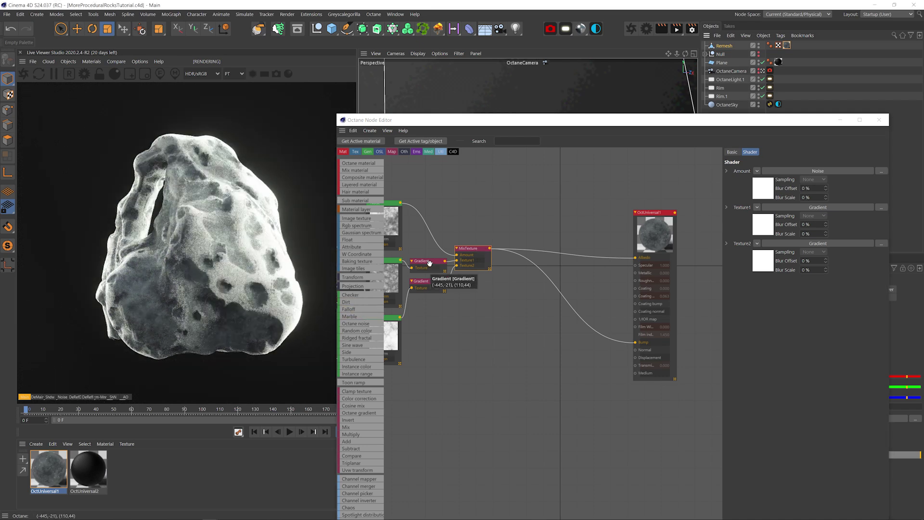
# Darken the light ends of the mix texture's gradients further while judging the full render.
pyautogui.click(436, 260)
pyautogui.doubleClick(880, 258)
pyautogui.click(819, 298)
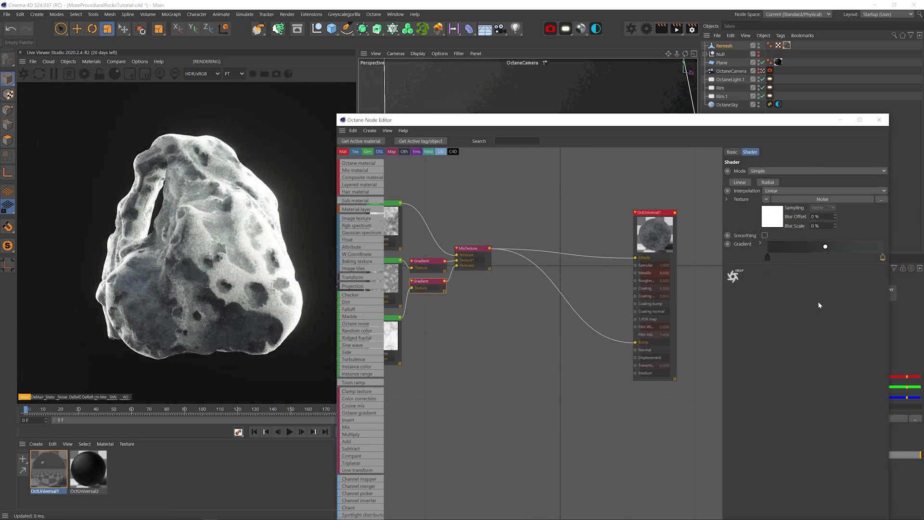
# Connect the top noise to the material's Roughness channel as well and save the project.
pyautogui.click(654, 231)
pyautogui.click(797, 151)
pyautogui.moveTo(516, 270); pyautogui.dragTo(545, 235, button='middle')
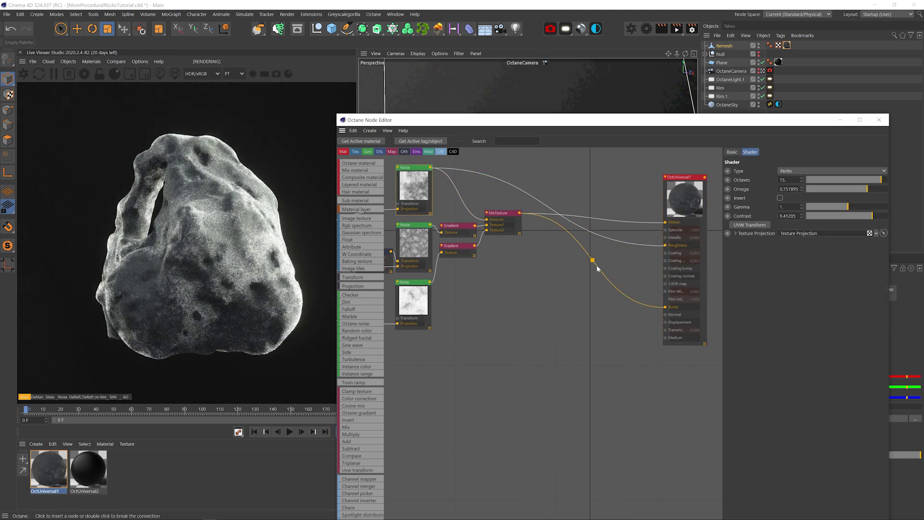
pyautogui.moveTo(597, 264); pyautogui.dragTo(543, 254, button='middle')
pyautogui.hotkey('ctrl', 's')
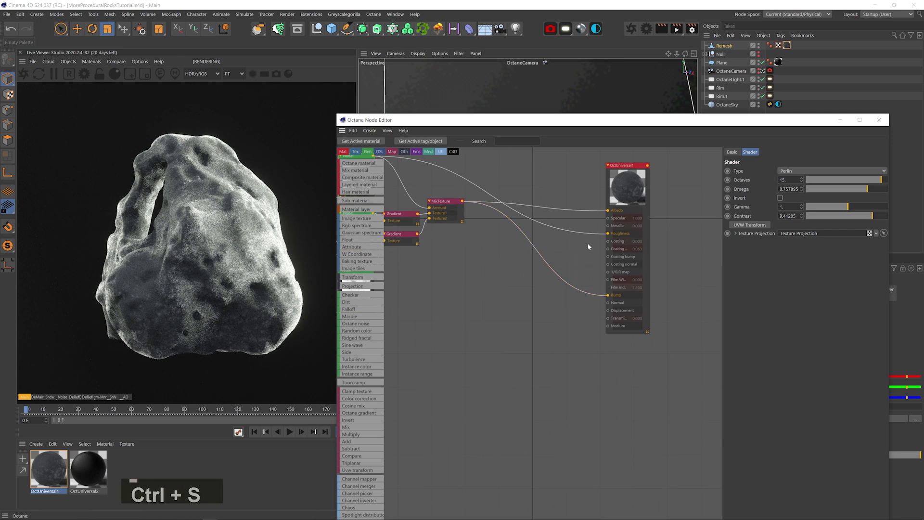
# Add an Octane ObjectTag to the Remesh object and set its subdivision level to 1.
pyautogui.moveTo(592, 120); pyautogui.dragTo(596, 249)
pyautogui.rightClick(720, 46)
pyautogui.moveTo(734, 61)
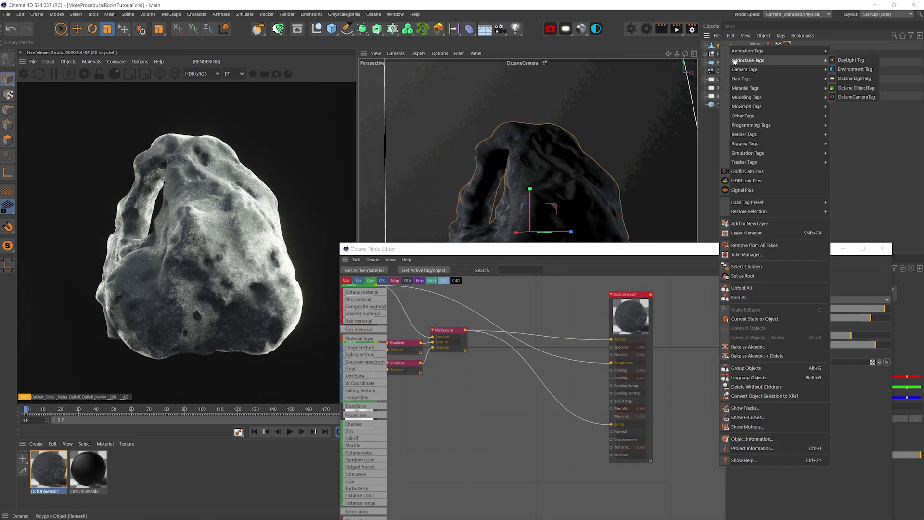
pyautogui.click(847, 88)
pyautogui.moveTo(817, 249); pyautogui.dragTo(783, 399)
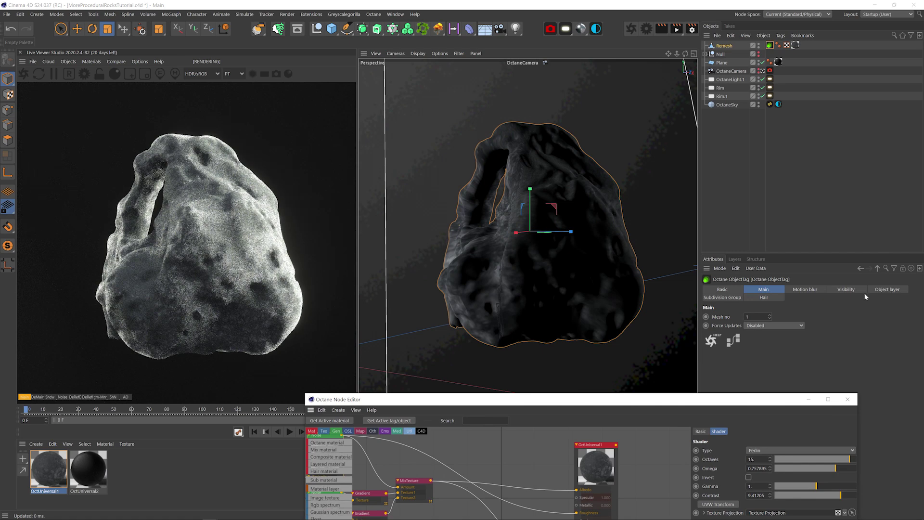
pyautogui.click(737, 298)
pyautogui.click(785, 314)
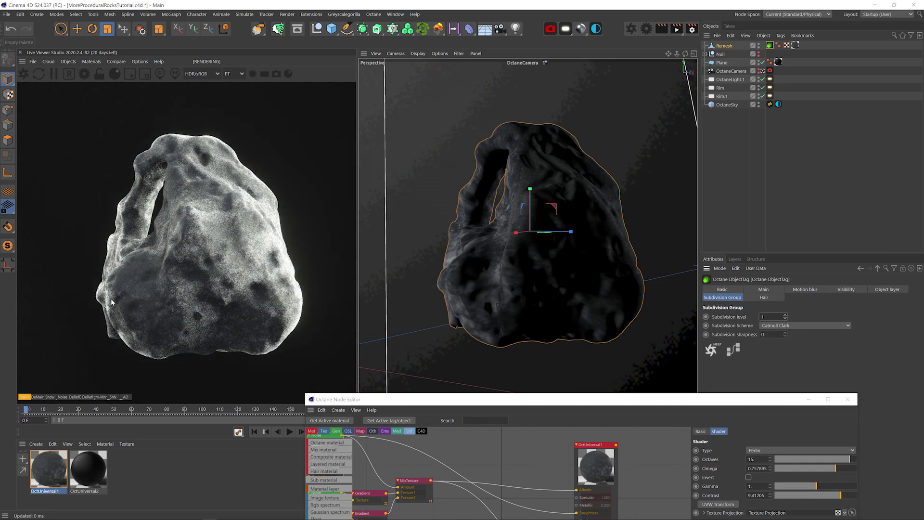
# Add a displacement node to the material's Displacement channel, place it below the mix texture and save the project.
pyautogui.moveTo(526, 399); pyautogui.dragTo(542, 78)
pyautogui.moveTo(541, 117); pyautogui.dragTo(590, 126, button='middle')
pyautogui.click(666, 145)
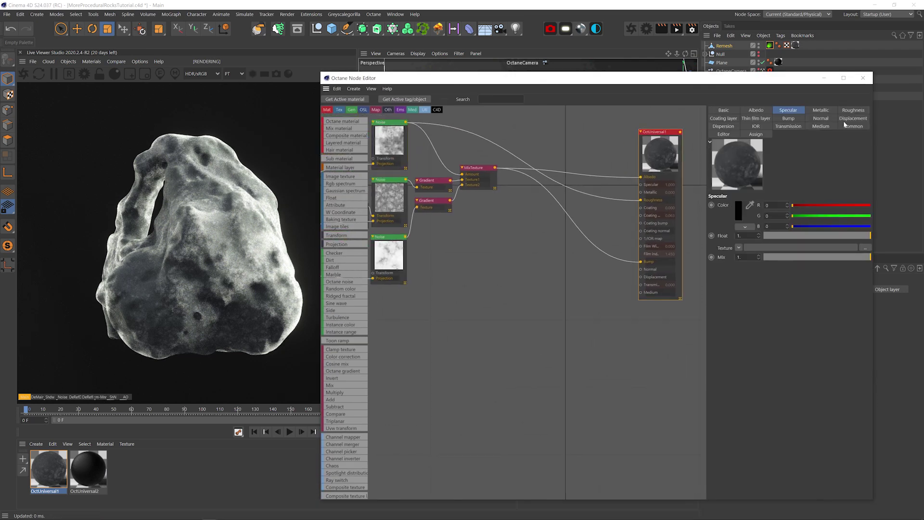
pyautogui.click(847, 119)
pyautogui.click(729, 204)
pyautogui.moveTo(600, 277); pyautogui.dragTo(673, 253, button='middle')
pyautogui.moveTo(672, 253); pyautogui.dragTo(547, 288)
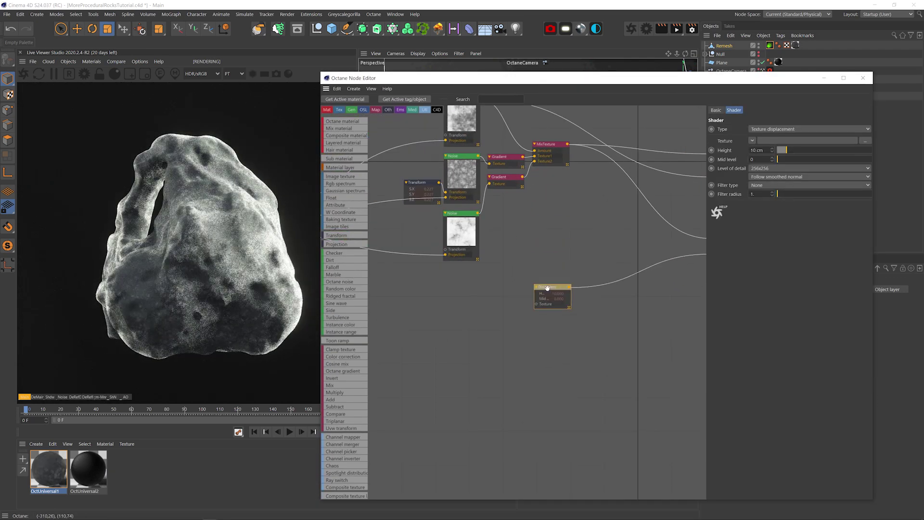
pyautogui.moveTo(491, 265)
pyautogui.mouseDown(button='middle')
pyautogui.moveTo(491, 296)
pyautogui.moveTo(494, 272)
pyautogui.mouseUp(button='middle')
pyautogui.hotkey('ctrl', 's')
# Add two Octane noise nodes sharing the texture projection below the others, and connect the lower one to the displacement's texture input.
pyautogui.moveTo(339, 282); pyautogui.dragTo(429, 380)
pyautogui.keyDown('ctrl'); pyautogui.moveTo(428, 380); pyautogui.dragTo(430, 315); pyautogui.keyUp('ctrl')
pyautogui.moveTo(430, 315); pyautogui.dragTo(588, 326, button='middle')
pyautogui.moveTo(380, 246); pyautogui.dragTo(564, 415)
pyautogui.moveTo(577, 389); pyautogui.dragTo(580, 388)
pyautogui.moveTo(579, 388); pyautogui.dragTo(440, 384, button='middle')
pyautogui.moveTo(461, 367); pyautogui.dragTo(556, 318)
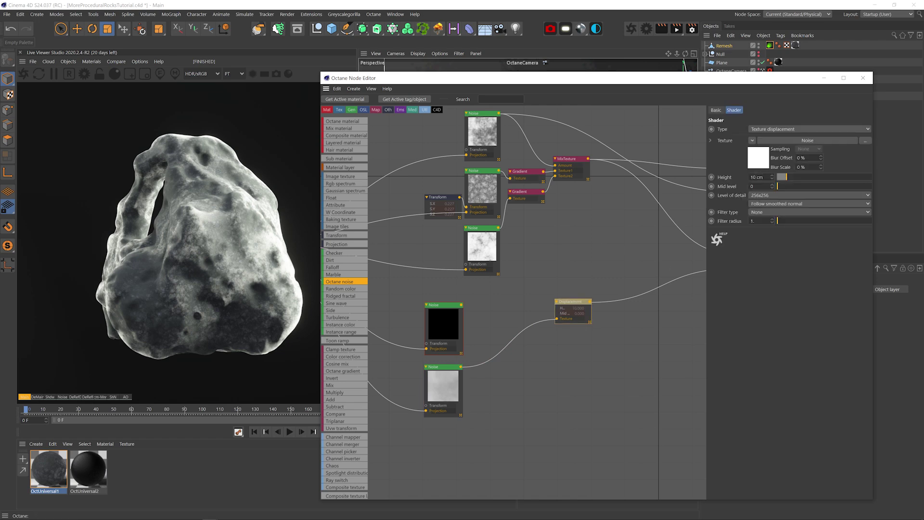
# Set the displacement height to 1 cm and its type to Vertex displacement.
pyautogui.moveTo(762, 177); pyautogui.dragTo(704, 177)
pyautogui.write('1')
pyautogui.press('Return')
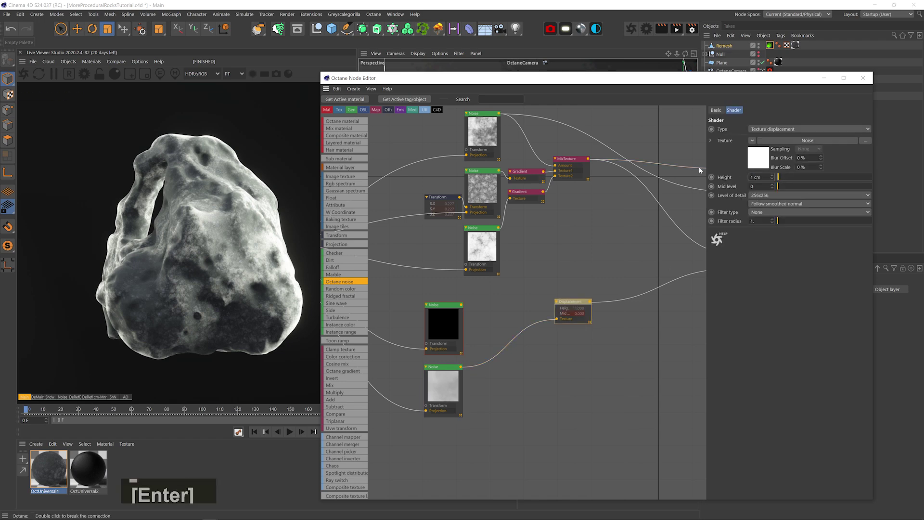
pyautogui.click(769, 129)
pyautogui.click(772, 146)
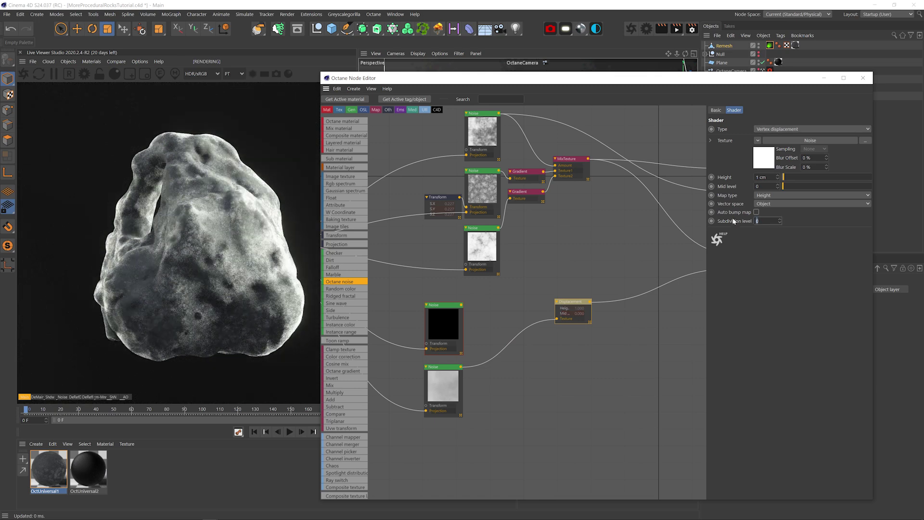
# Set the displacement's subdivision level to 2, enable its auto bump map and save the project.
pyautogui.write('2')
pyautogui.press('Return')
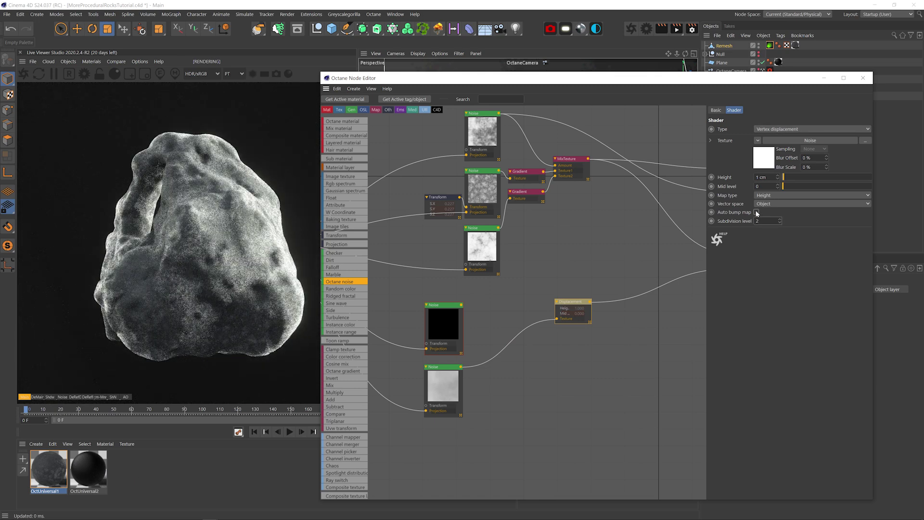
pyautogui.click(757, 212)
pyautogui.hotkey('ctrl', 's')
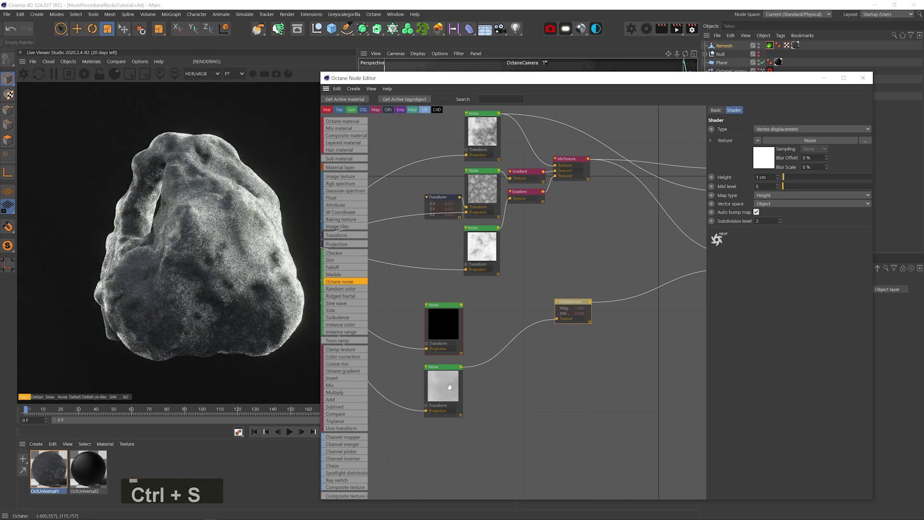
# Solo the lower displacement noise and set it to Chips with 14 octaves, omega about 0.858, gamma about 0.646 and contrast about 24.8.
pyautogui.click(449, 386)
pyautogui.moveTo(824, 175); pyautogui.dragTo(864, 174)
pyautogui.moveTo(843, 148); pyautogui.dragTo(862, 149)
pyautogui.click(835, 138)
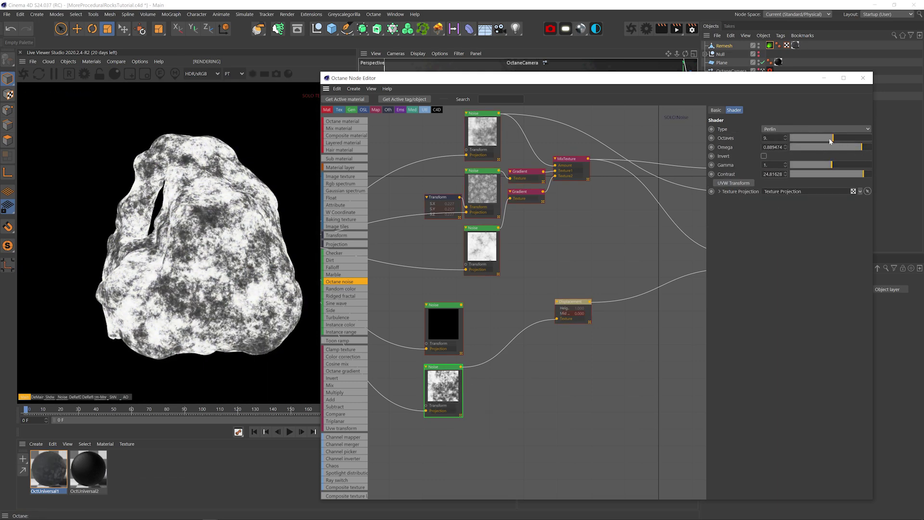
pyautogui.click(838, 129)
pyautogui.click(835, 166)
pyautogui.moveTo(835, 166); pyautogui.dragTo(861, 138)
# Save the project and turn off the Chips noise's solo preview.
pyautogui.hotkey('ctrl', 's')
pyautogui.rightClick(447, 381)
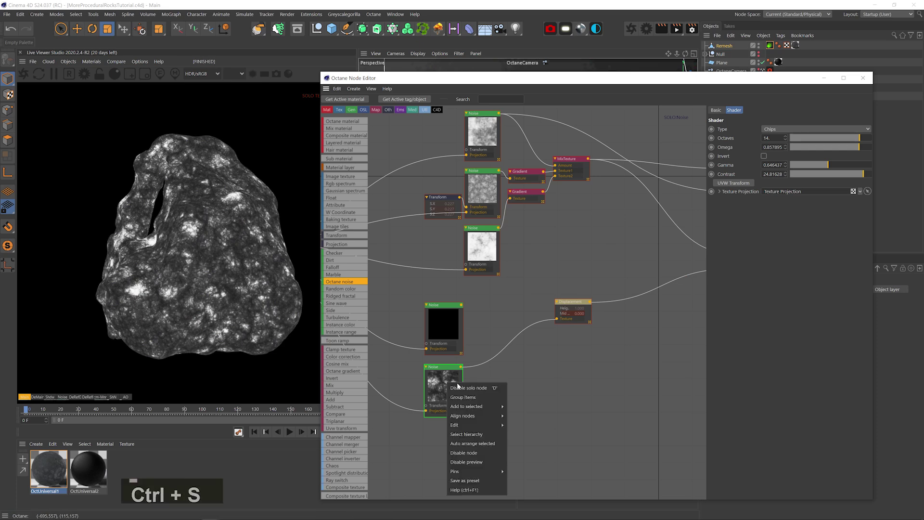
pyautogui.click(462, 388)
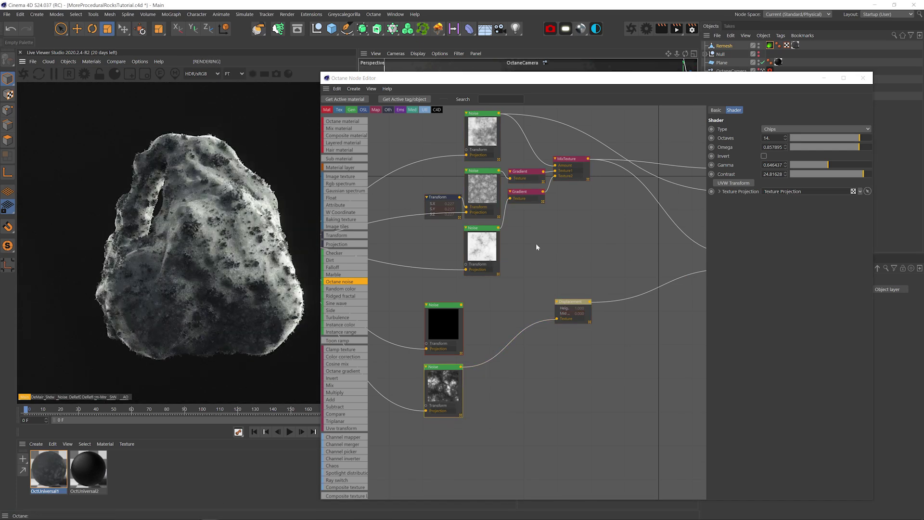
# Set the displacement's mid level to 0.5.
pyautogui.moveTo(624, 293); pyautogui.dragTo(605, 291, button='middle')
pyautogui.click(553, 301)
pyautogui.click(765, 186)
pyautogui.write('.5')
pyautogui.press('Return')
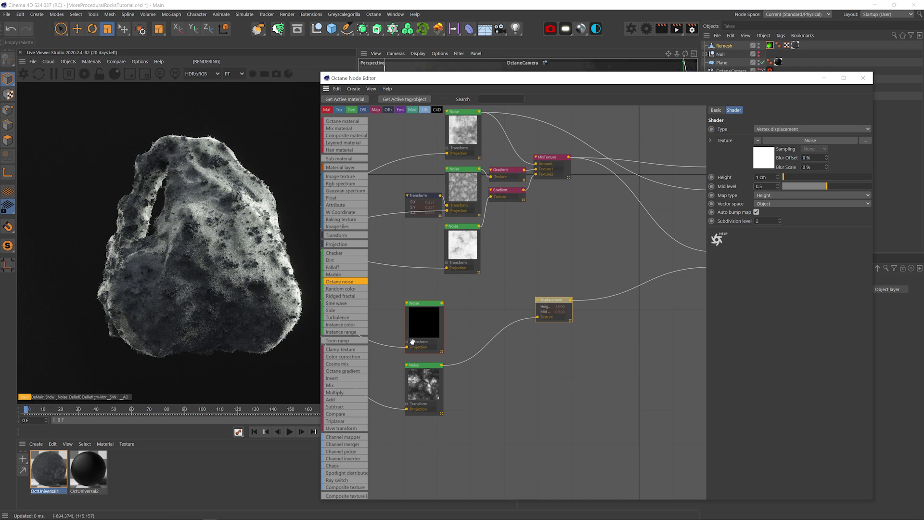
# Insert an Add texture that combines the two lower noises and feeds the displacement.
pyautogui.moveTo(337, 399); pyautogui.dragTo(466, 325)
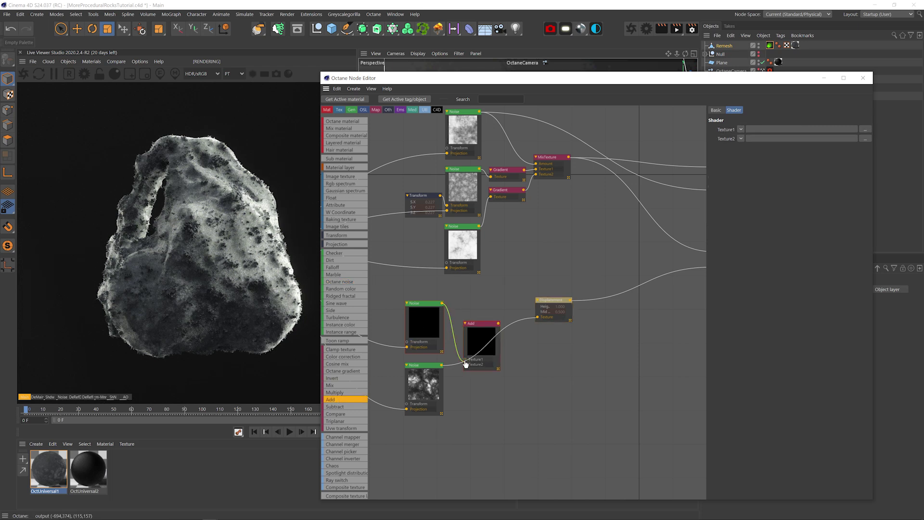
pyautogui.moveTo(466, 364); pyautogui.dragTo(479, 324)
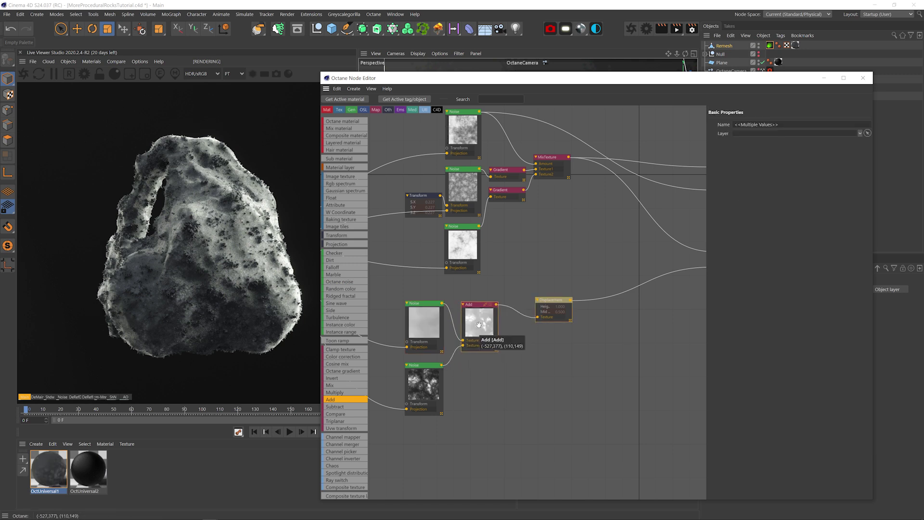
# Set the upper displacement noise to the Circular type with contrast about 15.28.
pyautogui.click(431, 328)
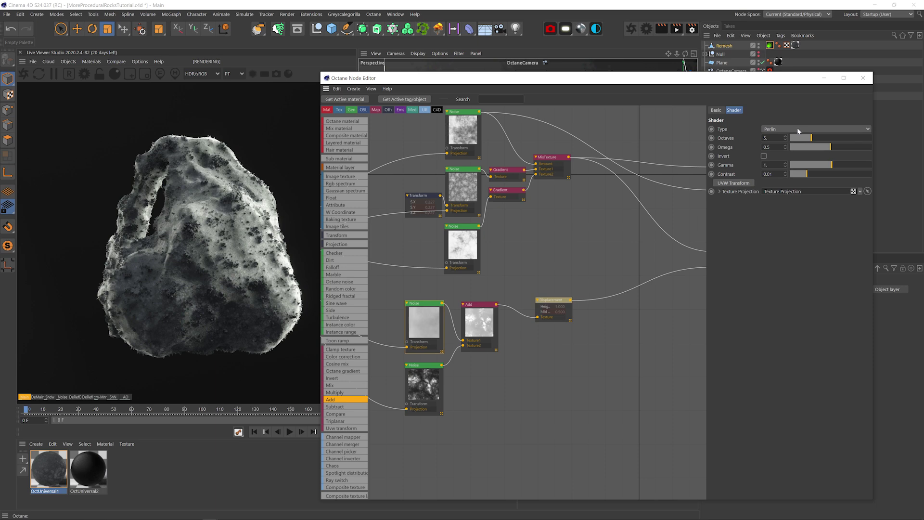
pyautogui.click(797, 129)
pyautogui.click(826, 156)
pyautogui.moveTo(827, 174); pyautogui.dragTo(860, 174)
pyautogui.moveTo(451, 302); pyautogui.dragTo(543, 285, button='middle')
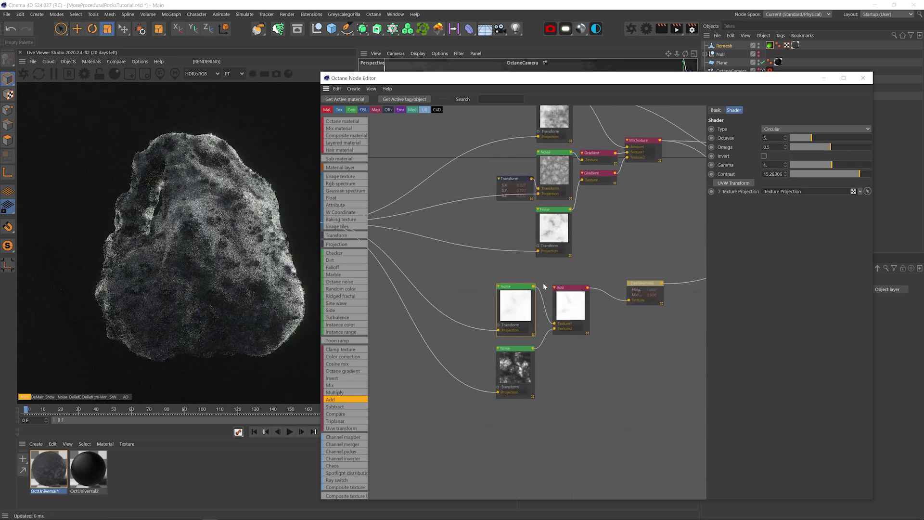
# Solo the Circular noise, give it a scaled UVW transform, and set 8 octaves, omega about 0.289 and gamma about 2.39.
pyautogui.press('s')
pyautogui.click(733, 183)
pyautogui.moveTo(824, 206); pyautogui.dragTo(818, 206)
pyautogui.click(515, 306)
pyautogui.moveTo(832, 165); pyautogui.dragTo(827, 142)
# Readjust the Circular noise's transform scale with locked aspect ratio, end its solo preview and save the project.
pyautogui.click(464, 326)
pyautogui.moveTo(821, 193); pyautogui.dragTo(840, 193)
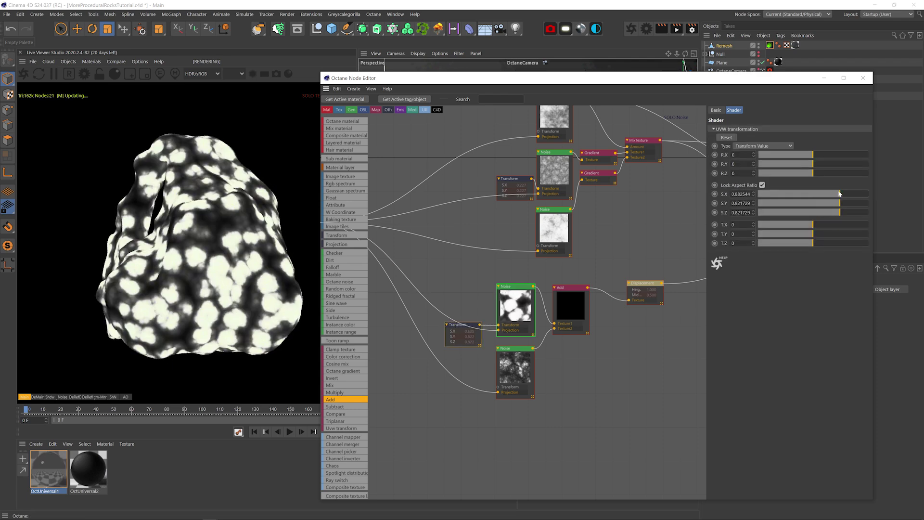
pyautogui.click(516, 306)
pyautogui.rightClick(524, 309)
pyautogui.click(541, 316)
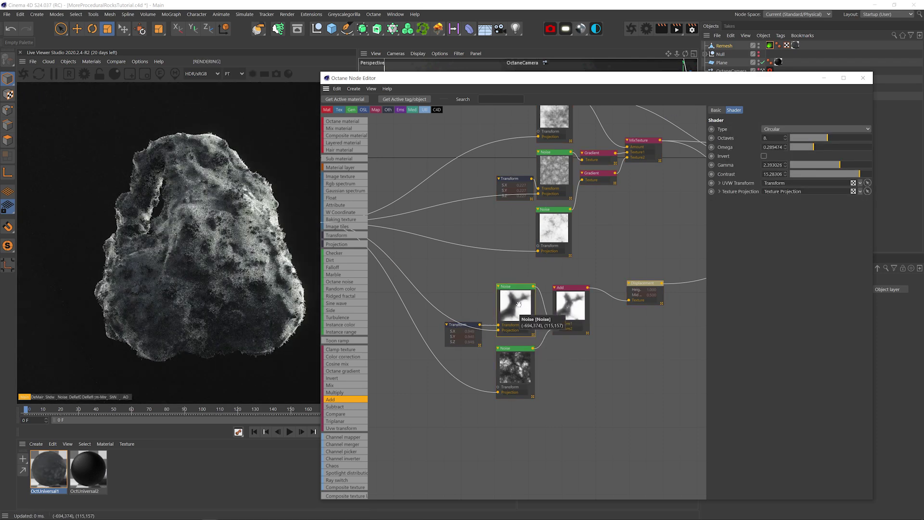
pyautogui.hotkey('ctrl', 's')
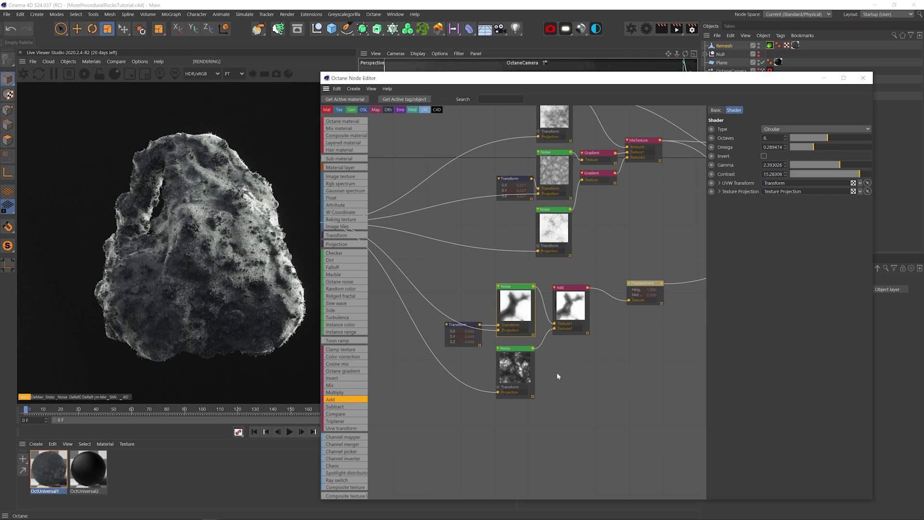
# Insert an Octane gradient between the lower Add texture and the displacement, and lighten its black knot to grey.
pyautogui.moveTo(557, 376); pyautogui.dragTo(481, 324, button='middle')
pyautogui.moveTo(483, 328); pyautogui.dragTo(389, 258)
pyautogui.moveTo(488, 261); pyautogui.dragTo(423, 321)
pyautogui.moveTo(349, 372); pyautogui.dragTo(465, 299)
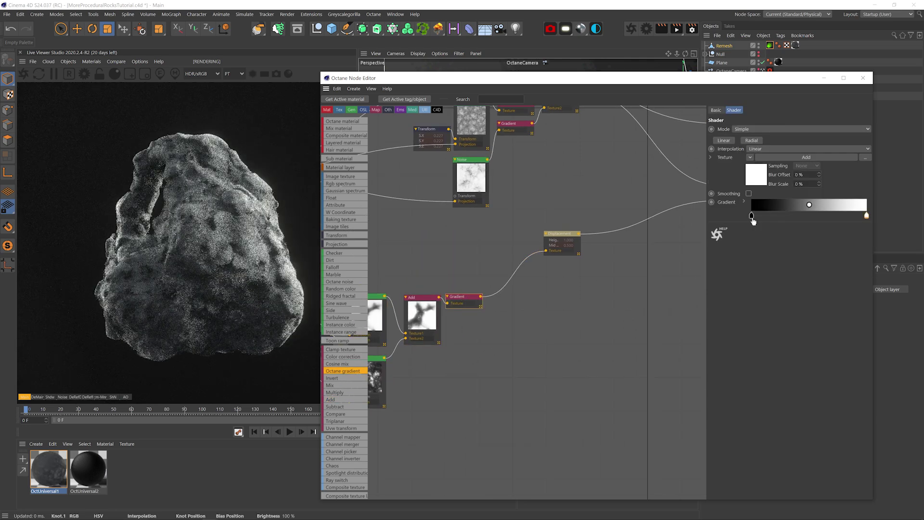
pyautogui.doubleClick(752, 217)
pyautogui.write('0')
pyautogui.press('Return')
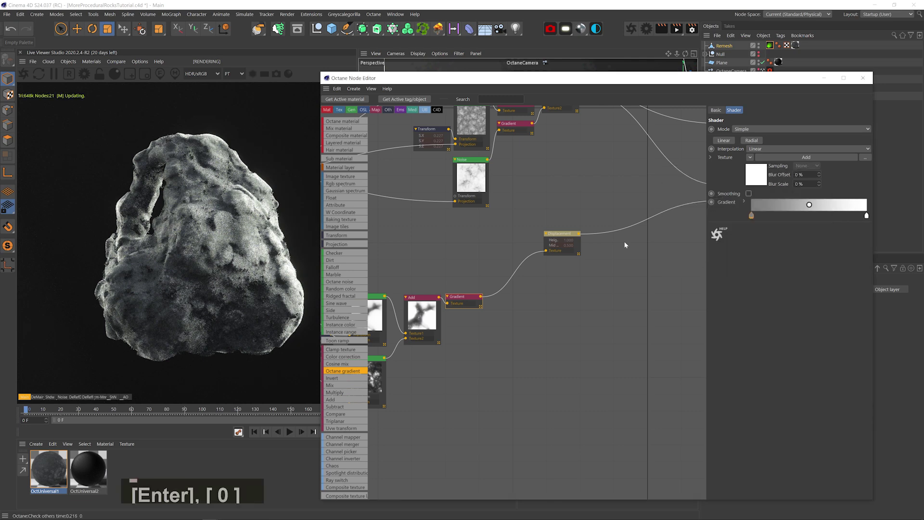
# Set the vertex displacement's height to 2 cm.
pyautogui.click(564, 233)
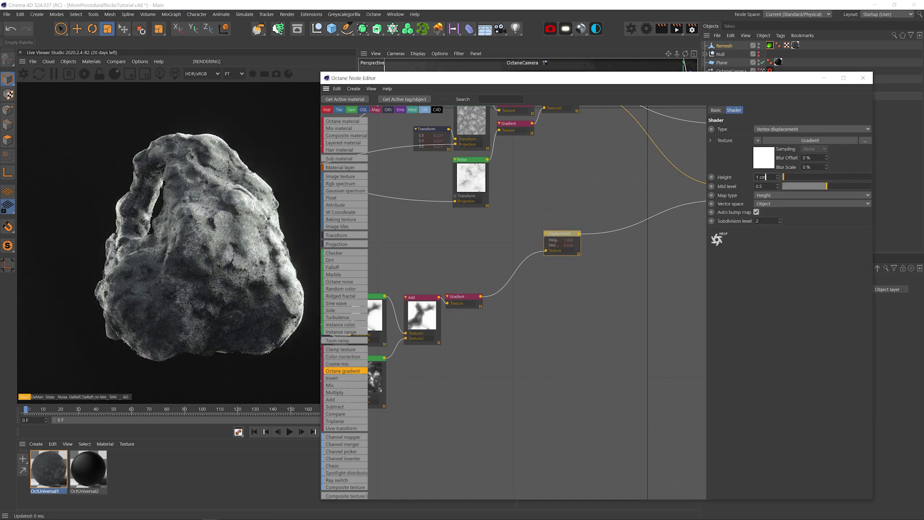
pyautogui.write('2')
pyautogui.press('Return')
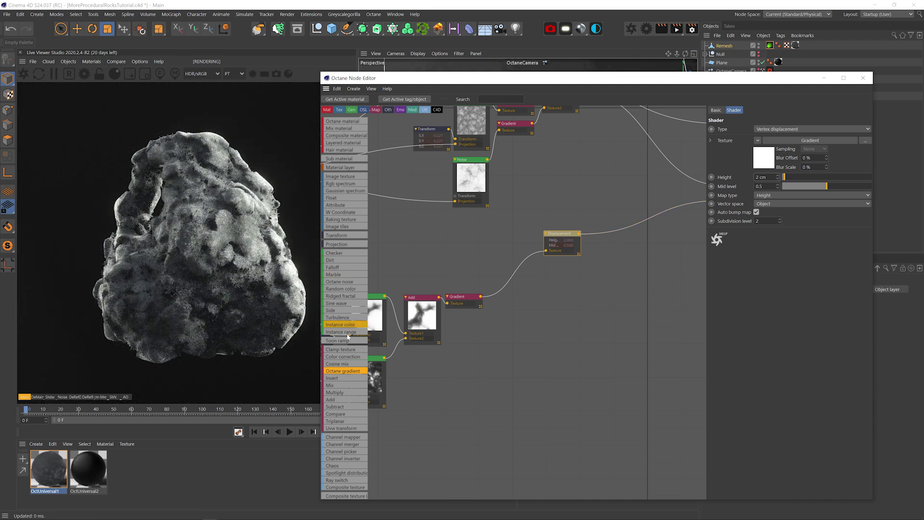
# Duplicate the Circular noise above the Add texture and connect the shared texture projection to the copy.
pyautogui.moveTo(418, 278); pyautogui.dragTo(471, 270, button='middle')
pyautogui.keyDown('ctrl'); pyautogui.moveTo(424, 305); pyautogui.dragTo(483, 239); pyautogui.keyUp('ctrl')
pyautogui.moveTo(483, 238); pyautogui.dragTo(594, 272, button='middle')
pyautogui.moveTo(394, 197); pyautogui.dragTo(573, 297)
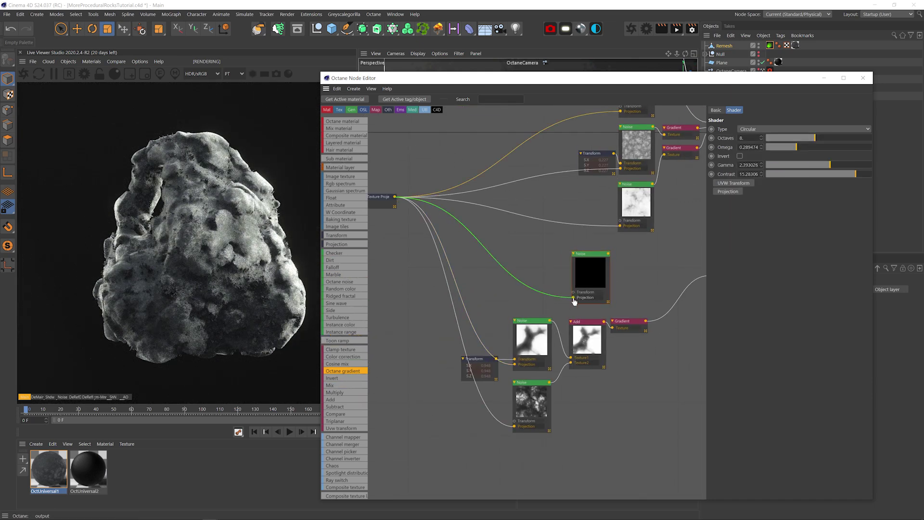
# Insert a Multiply texture that combines the copied noise with the gradient and feeds the displacement, then save the project.
pyautogui.moveTo(615, 259); pyautogui.dragTo(519, 271, button='middle')
pyautogui.moveTo(343, 393); pyautogui.dragTo(560, 319)
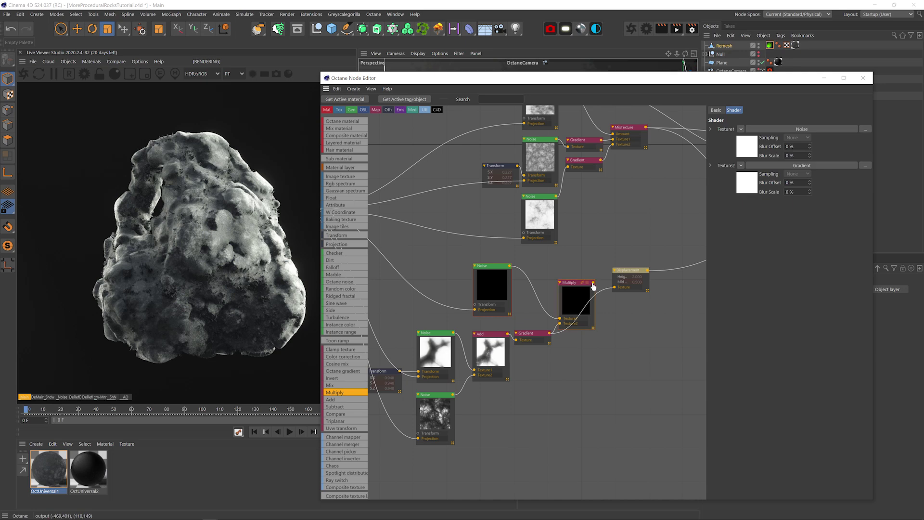
pyautogui.moveTo(617, 291); pyautogui.dragTo(616, 288)
pyautogui.hotkey('ctrl', 's')
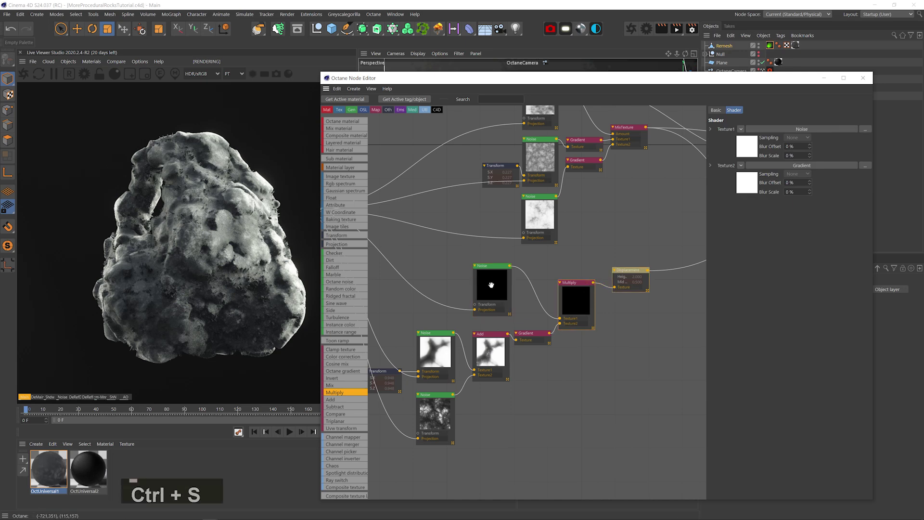
# Solo the copied noise, set its type to Chips, and give it a UVW transform with an adjusted scale.
pyautogui.rightClick(491, 285)
pyautogui.click(503, 293)
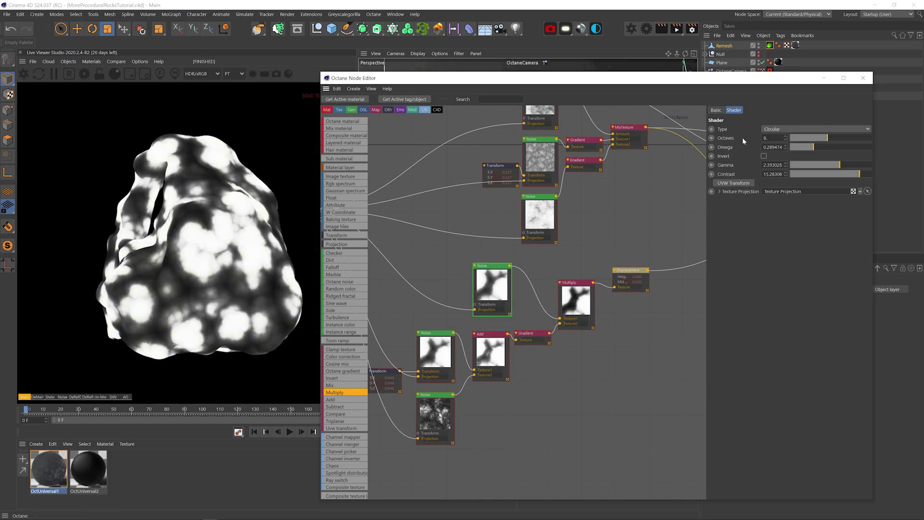
pyautogui.click(776, 129)
pyautogui.click(773, 165)
pyautogui.click(736, 183)
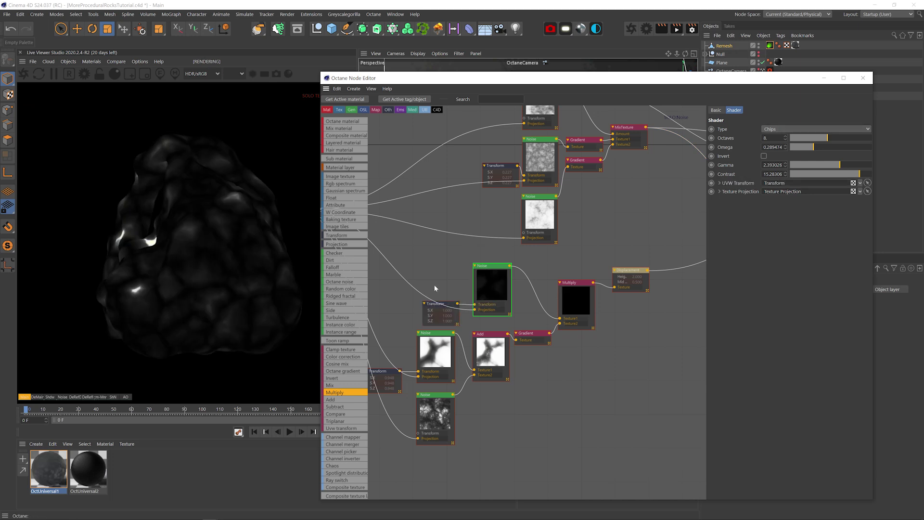
pyautogui.moveTo(435, 304); pyautogui.dragTo(430, 301)
pyautogui.moveTo(842, 202); pyautogui.dragTo(831, 202)
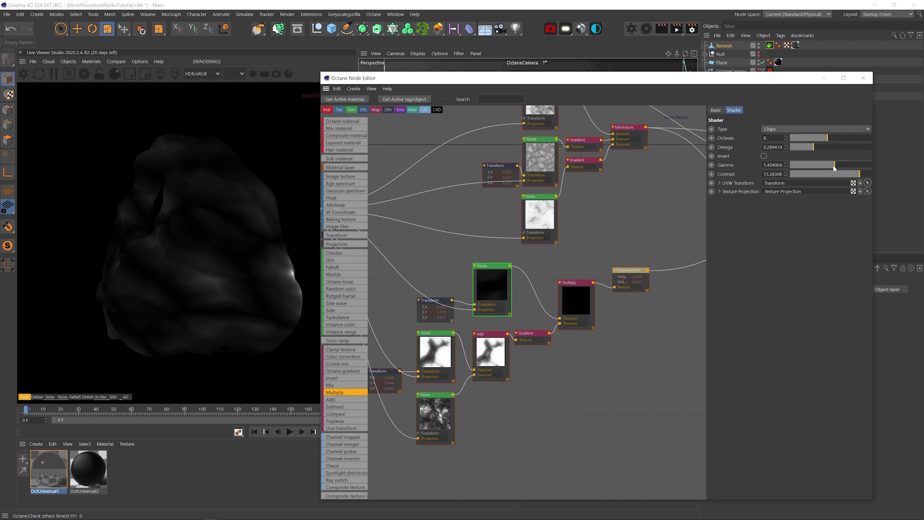
# Invert the Chips noise, set its gamma to about 2.51 and contrast to about 219.84, and save the project.
pyautogui.moveTo(833, 165); pyautogui.dragTo(877, 172)
pyautogui.click(763, 155)
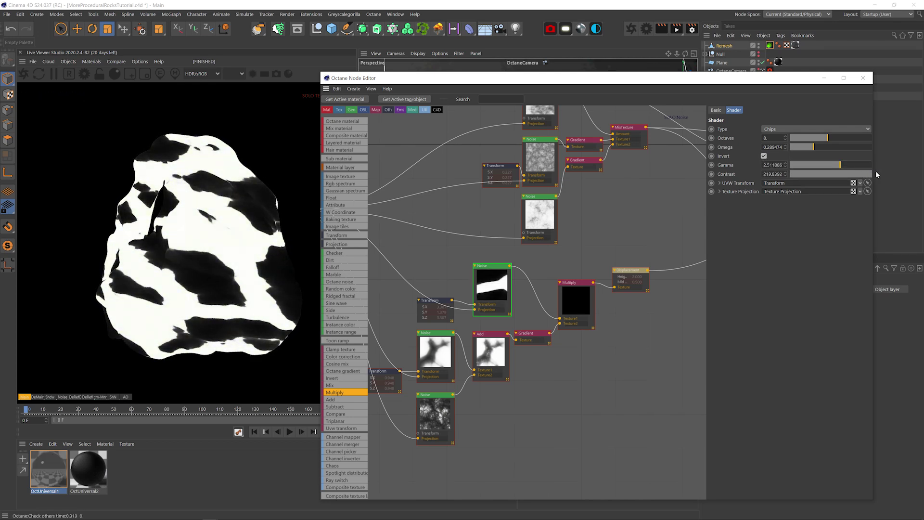
pyautogui.hotkey('ctrl', 's')
# Solo the Multiply texture and then its input gradient to inspect the displacement masks on the rock.
pyautogui.rightClick(574, 301)
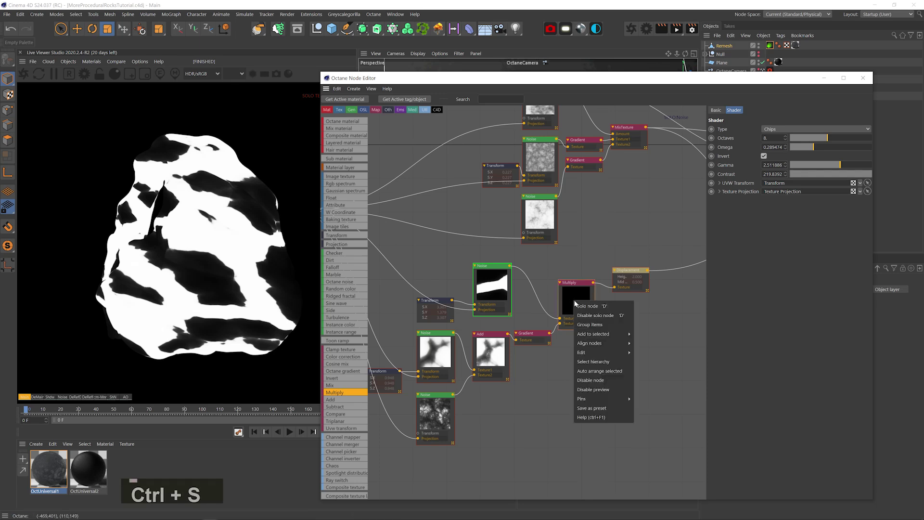
pyautogui.click(582, 305)
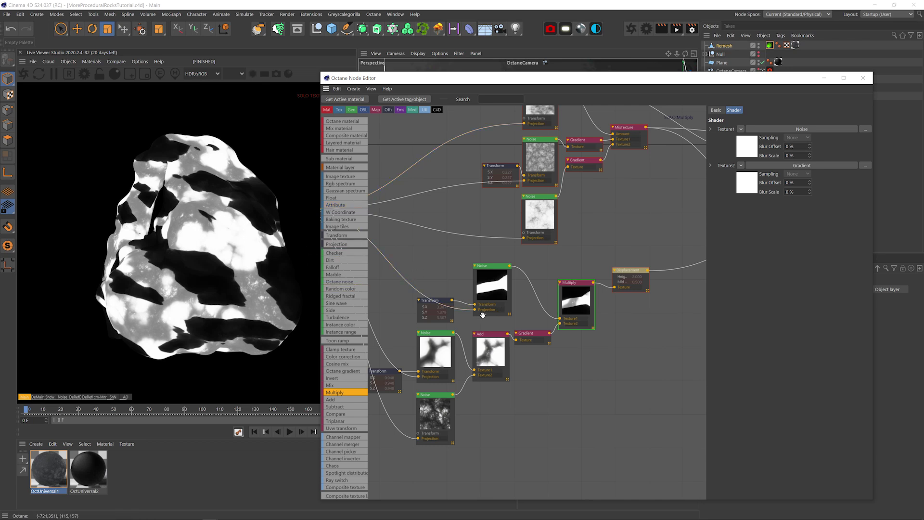
pyautogui.rightClick(537, 340)
pyautogui.click(546, 347)
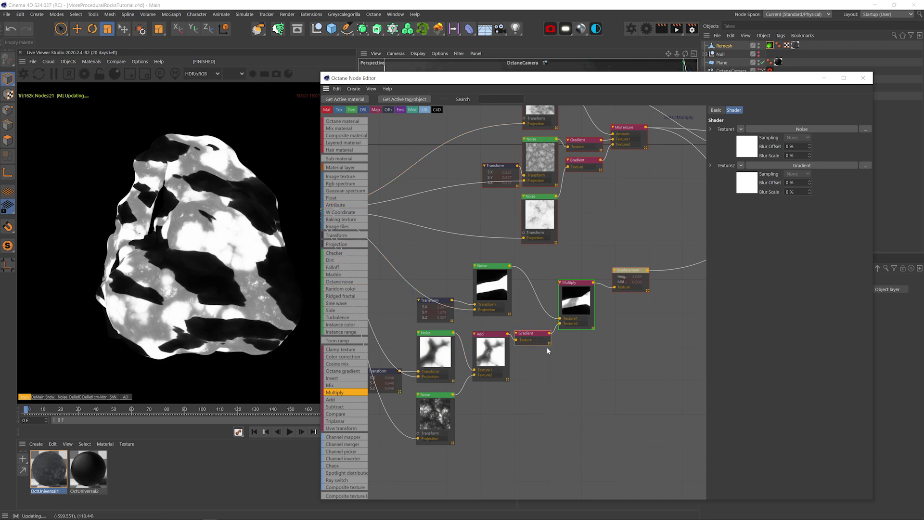
# Set the Circular noise to contrast about 2.48, omega about 0.763 and 5 octaves, then end the gradient's solo preview and save.
pyautogui.click(456, 348)
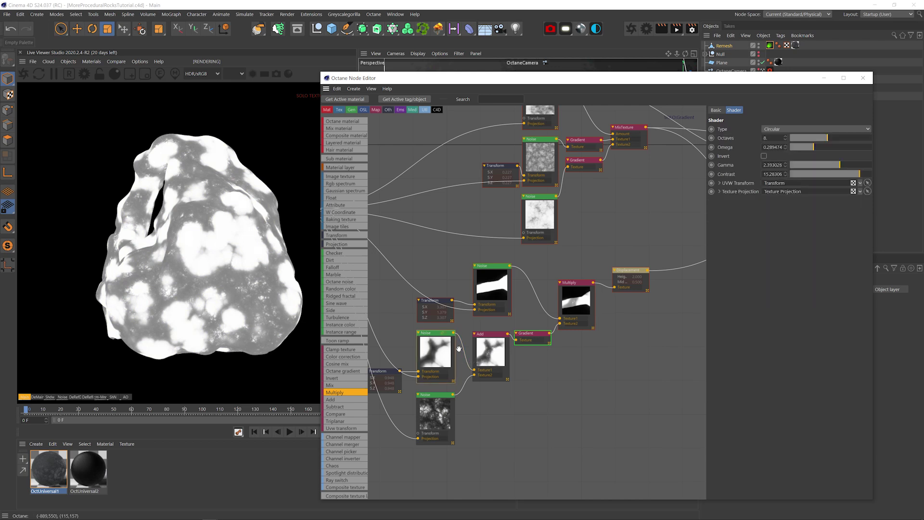
pyautogui.click(847, 174)
pyautogui.click(853, 147)
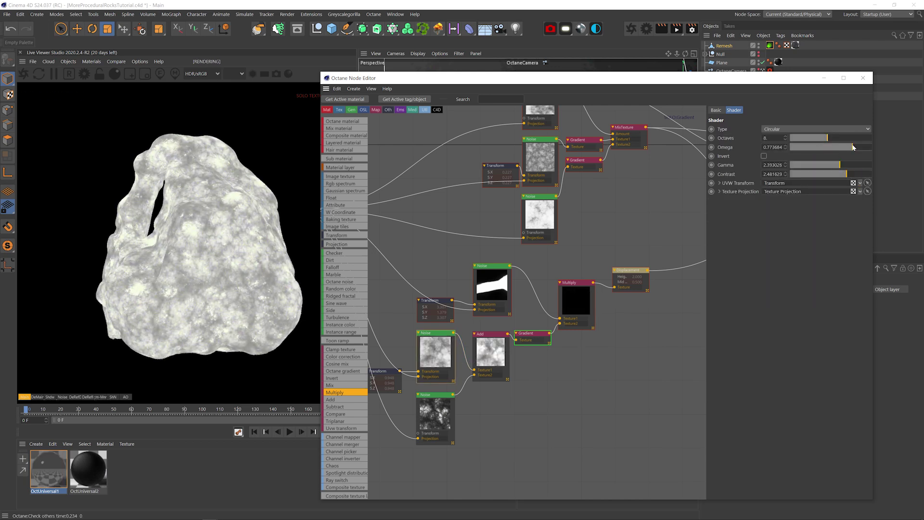
pyautogui.click(813, 138)
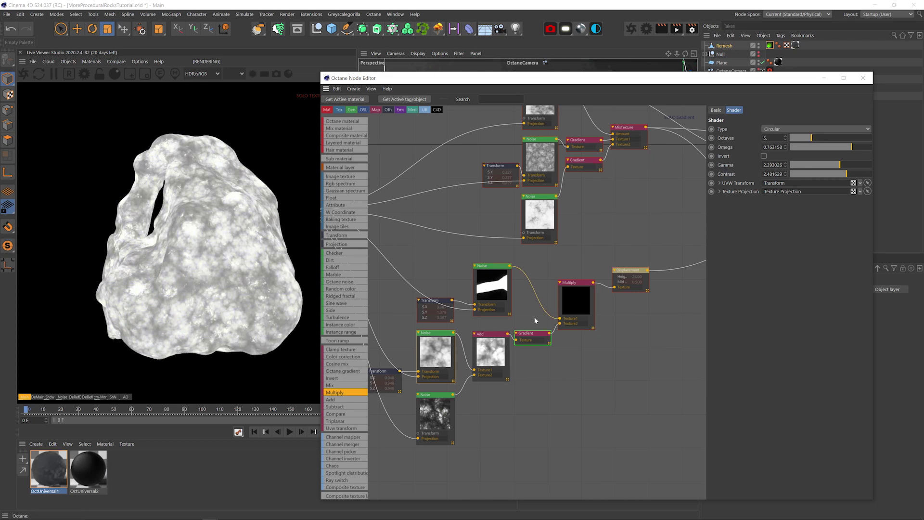
pyautogui.rightClick(527, 338)
pyautogui.click(544, 343)
pyautogui.hotkey('ctrl', 's')
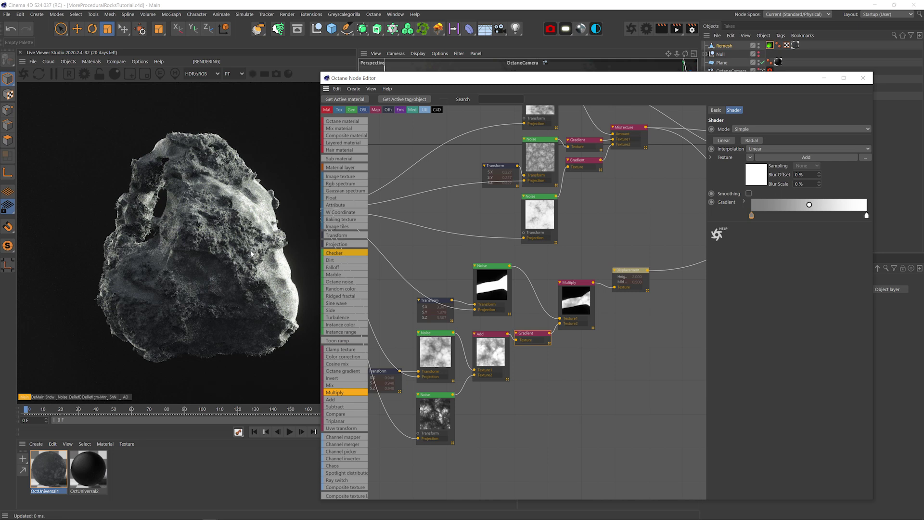
# Solo the Multiply texture, set the Chips noise's gamma to about 2.11 and omega to about 0.43, enlarge its transform, end the solo and save.
pyautogui.rightClick(574, 297)
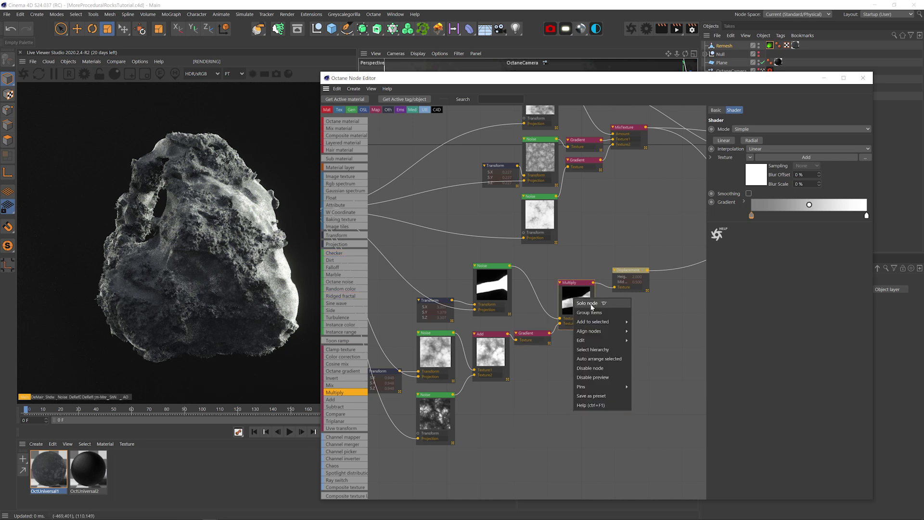
pyautogui.click(591, 305)
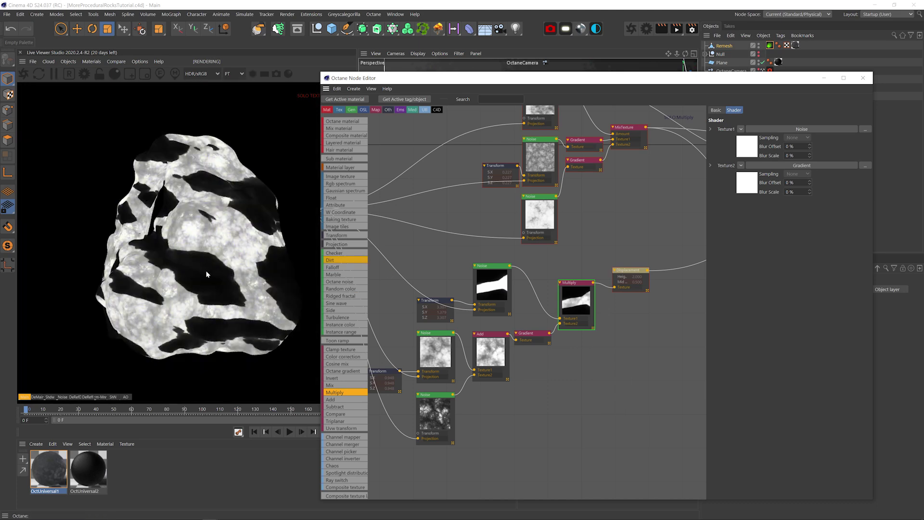
pyautogui.click(491, 296)
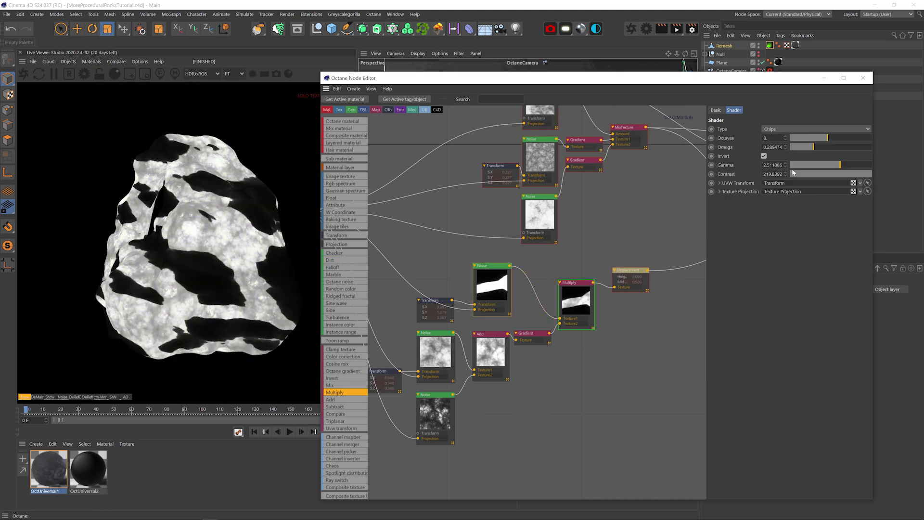
pyautogui.hotkey('shift', 'Down')
pyautogui.hotkey('shift', 'Down')
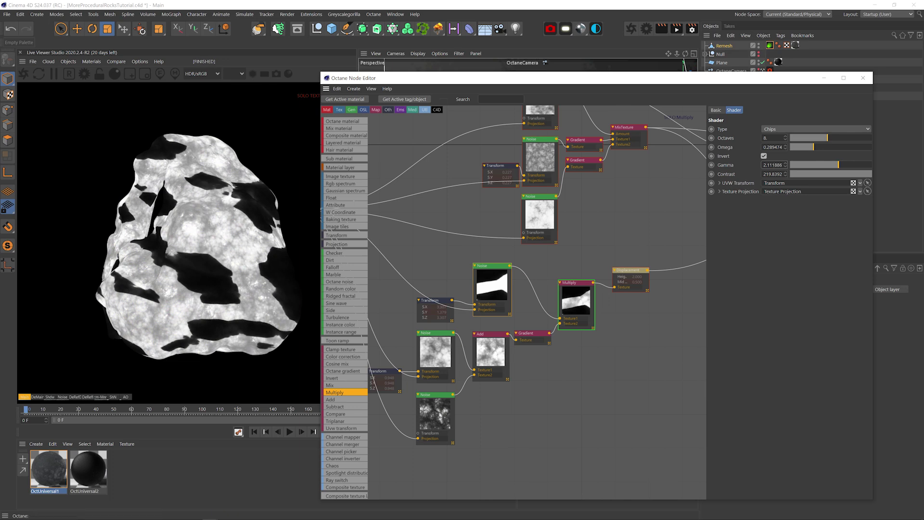
pyautogui.click(825, 146)
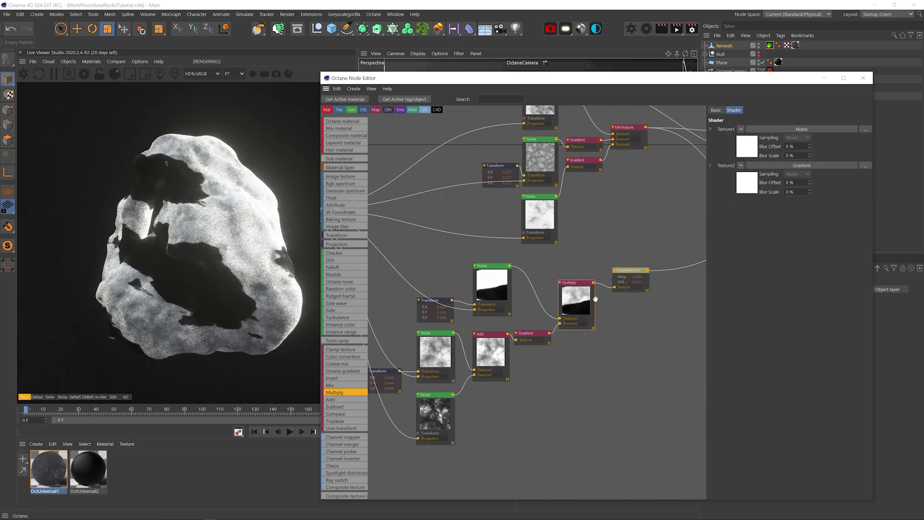
pyautogui.hotkey('ctrl', 's')
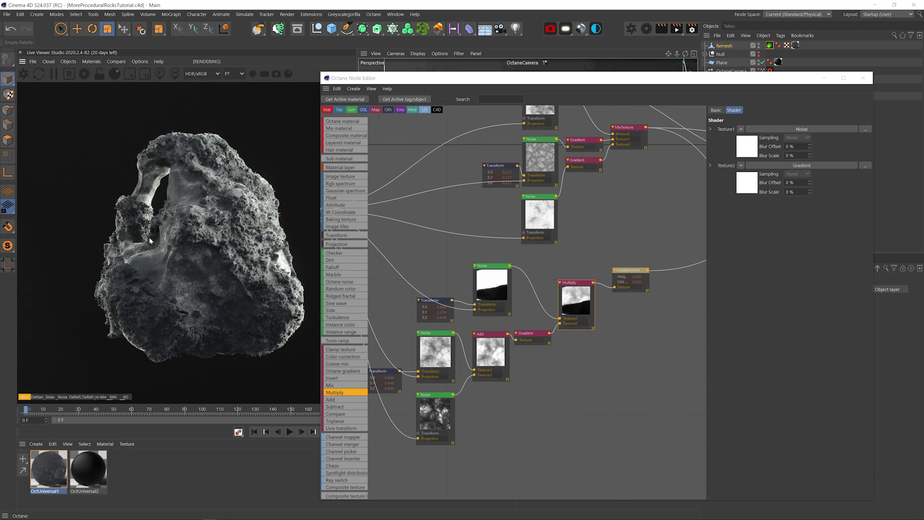
# Move the whole displacement noise group, including its Multiply texture, down and away from the displacement node.
pyautogui.moveTo(508, 306); pyautogui.dragTo(539, 271, button='middle')
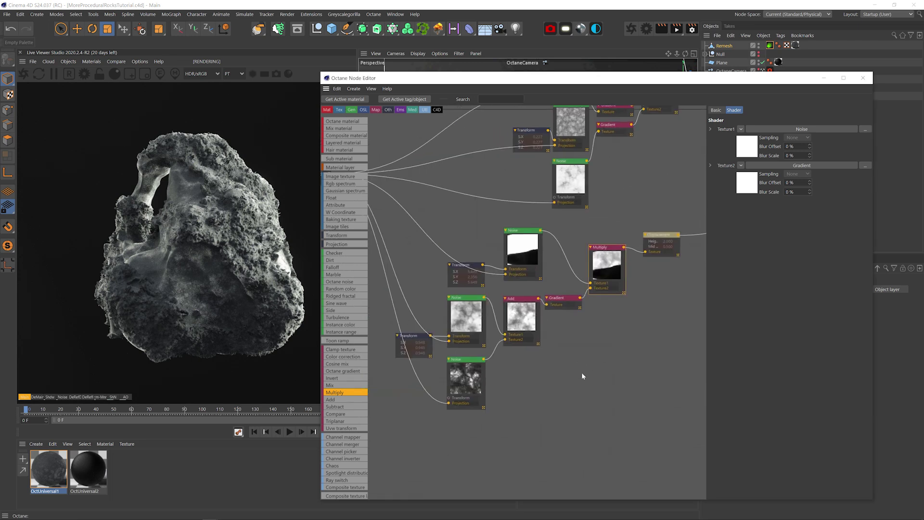
pyautogui.moveTo(621, 414); pyautogui.dragTo(385, 222)
pyautogui.moveTo(522, 250); pyautogui.dragTo(484, 310)
pyautogui.moveTo(433, 326); pyautogui.dragTo(434, 317)
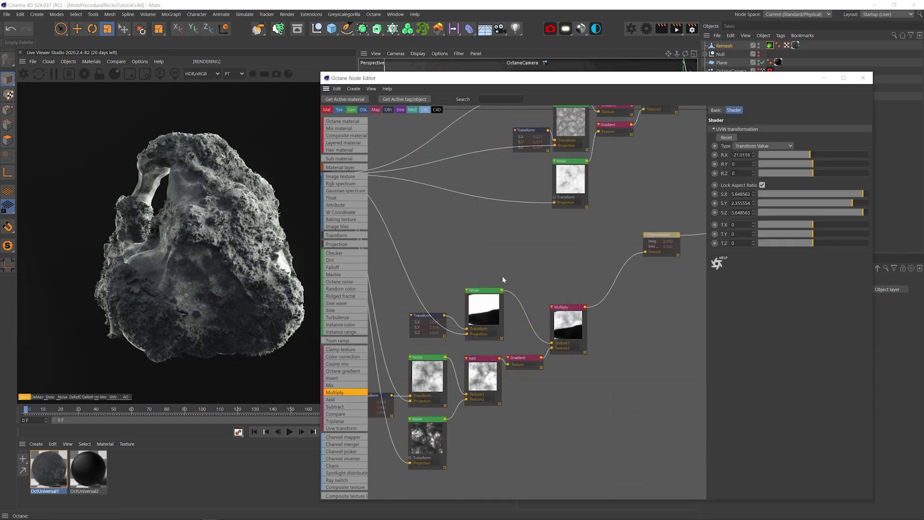
# Duplicate the inverted Chips noise above the original and connect the same transform and texture projection to the copy.
pyautogui.keyDown('ctrl'); pyautogui.moveTo(490, 306); pyautogui.dragTo(497, 253); pyautogui.keyUp('ctrl')
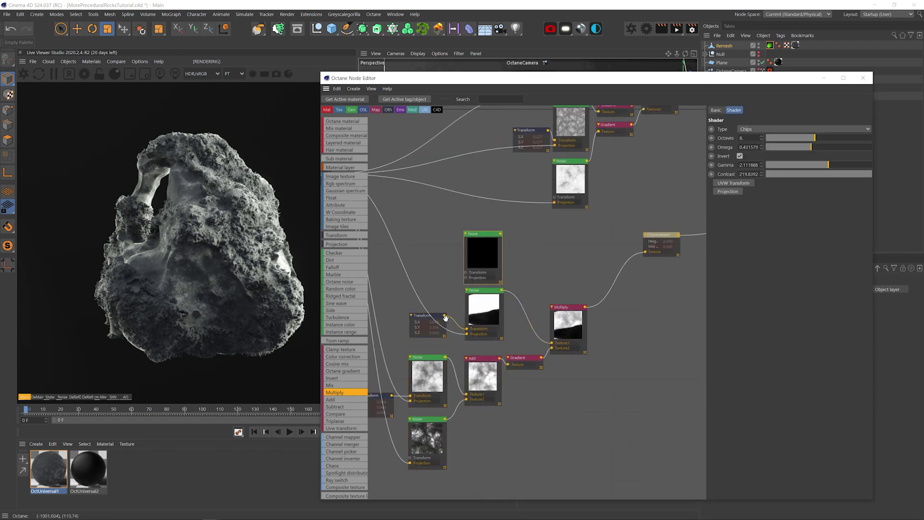
pyautogui.moveTo(445, 316); pyautogui.dragTo(465, 273)
pyautogui.moveTo(424, 255); pyautogui.dragTo(529, 309, button='middle')
pyautogui.moveTo(430, 226); pyautogui.dragTo(570, 331)
pyautogui.moveTo(645, 324); pyautogui.dragTo(498, 310, button='middle')
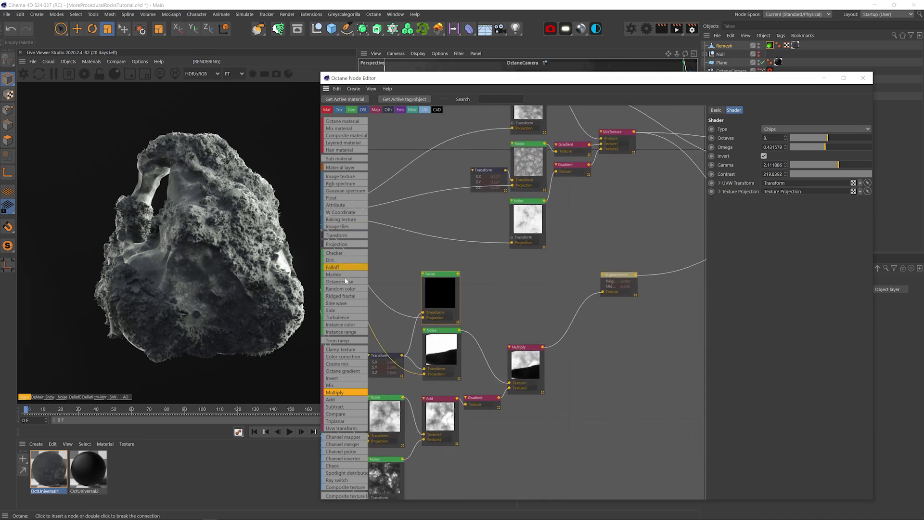
# Insert an Add texture that combines the copied Chips noise with the Multiply result and feeds the displacement.
pyautogui.moveTo(337, 400); pyautogui.dragTo(536, 290)
pyautogui.moveTo(544, 294); pyautogui.dragTo(560, 293)
pyautogui.moveTo(450, 274); pyautogui.dragTo(457, 272, button='middle')
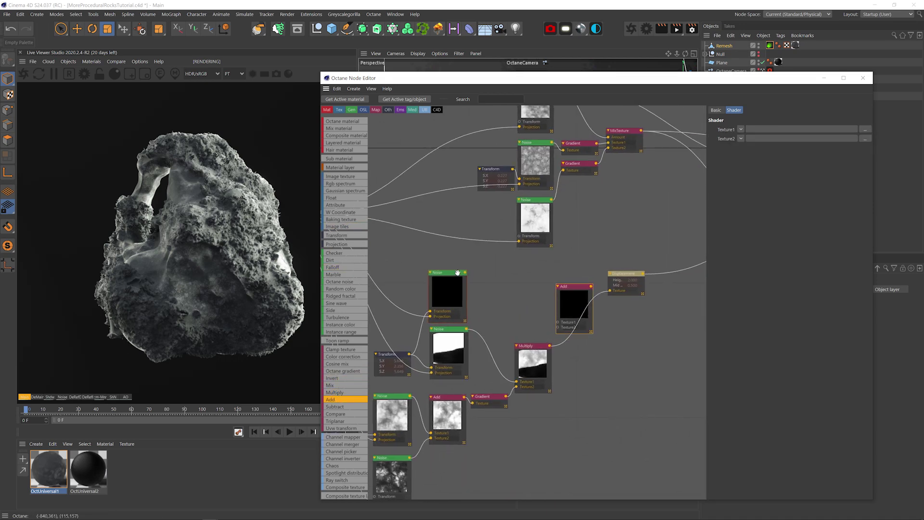
pyautogui.moveTo(465, 273); pyautogui.dragTo(557, 322)
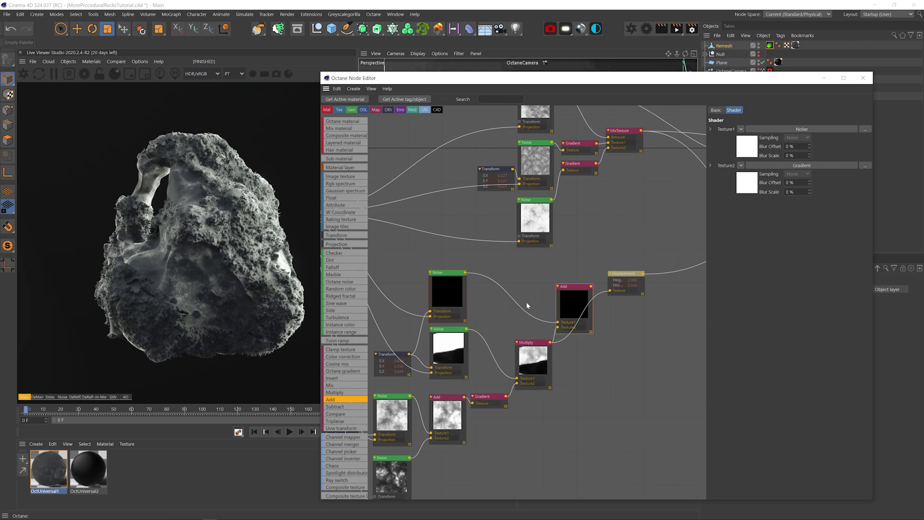
pyautogui.moveTo(591, 286); pyautogui.dragTo(610, 290)
# Solo the new Add texture, turn off inversion on the copied Chips noise and set its gamma to about 0.63.
pyautogui.rightClick(586, 303)
pyautogui.click(587, 306)
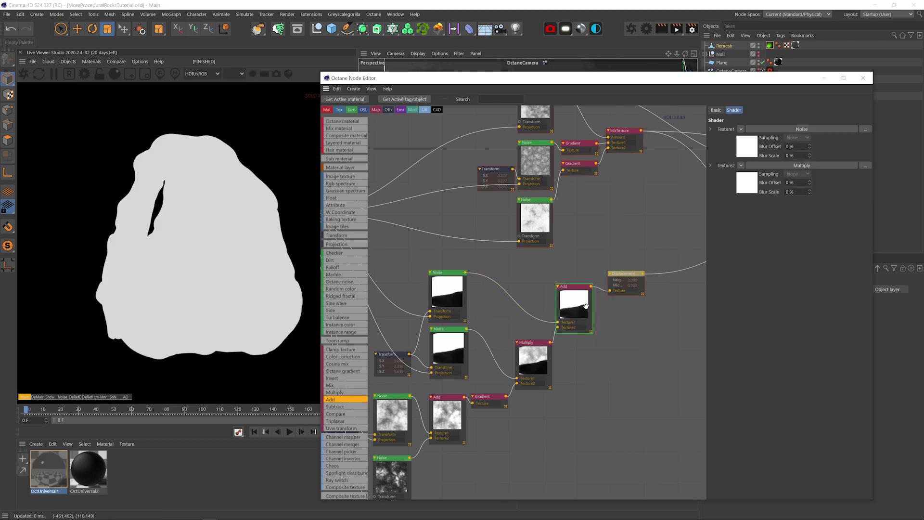
pyautogui.click(451, 290)
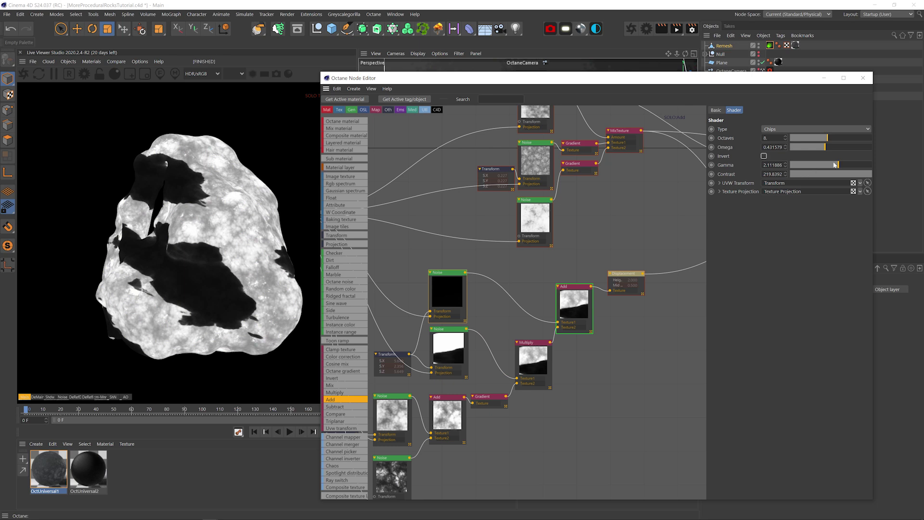
pyautogui.moveTo(835, 165); pyautogui.dragTo(827, 166)
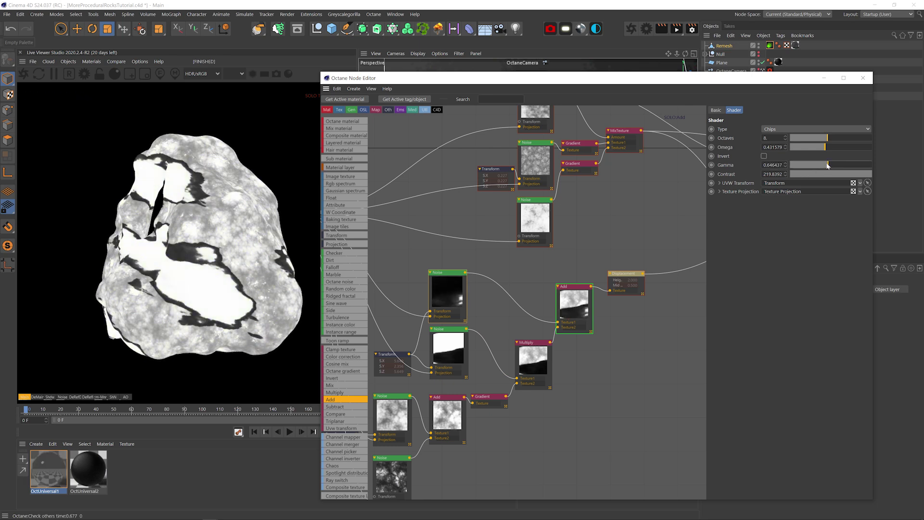
pyautogui.press('Down')
pyautogui.press('Down')
pyautogui.press('Down')
pyautogui.press('Down')
pyautogui.press('Up')
pyautogui.press('Up')
# Lower the copied Chips noise's contrast to soften its edges, save the project and end the Add texture's solo preview.
pyautogui.click(859, 174)
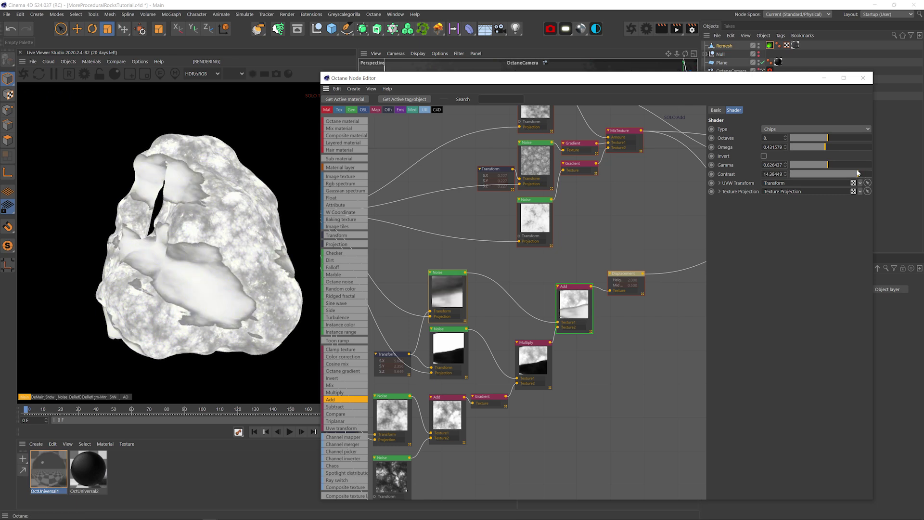
pyautogui.moveTo(858, 174); pyautogui.dragTo(856, 175)
pyautogui.hotkey('ctrl', 's')
pyautogui.keyDown('ctrl'); pyautogui.click(573, 301); pyautogui.keyUp('ctrl')
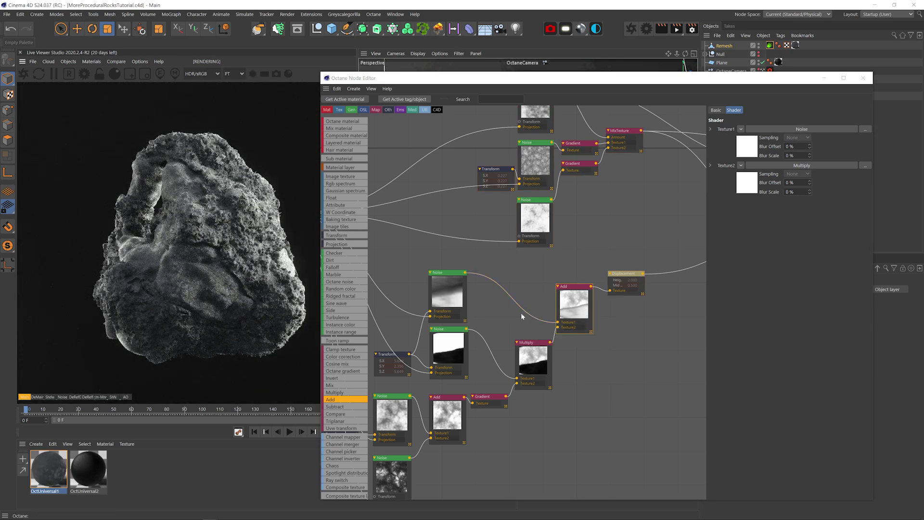
# Insert a Gradient between the lower Multiply and the displacement's Add texture, and darken its white knot to mid grey.
pyautogui.moveTo(495, 325); pyautogui.dragTo(569, 251, button='middle')
pyautogui.keyDown('ctrl'); pyautogui.moveTo(591, 274); pyautogui.dragTo(586, 325); pyautogui.keyUp('ctrl')
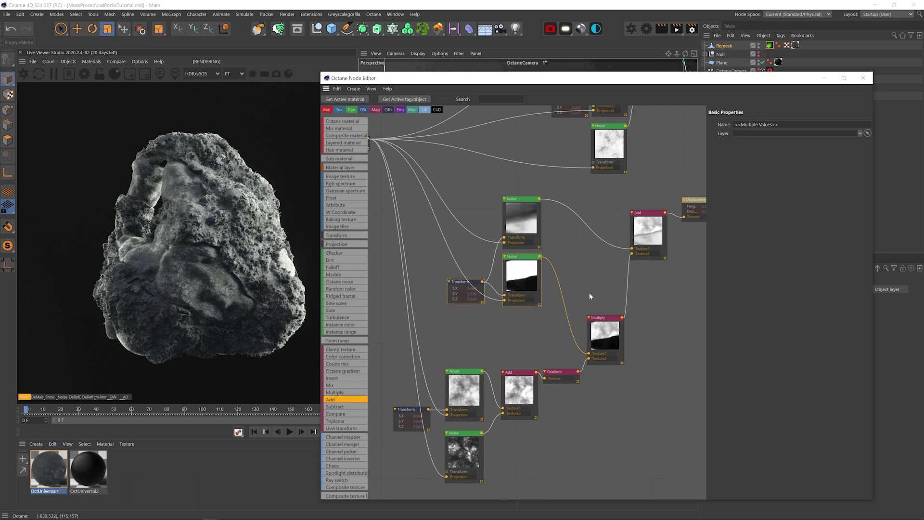
pyautogui.click(578, 297)
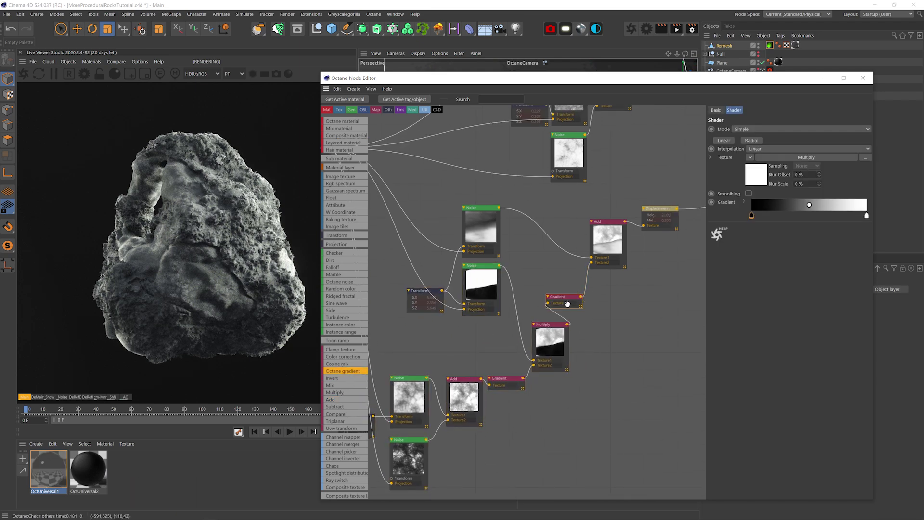
pyautogui.doubleClick(868, 216)
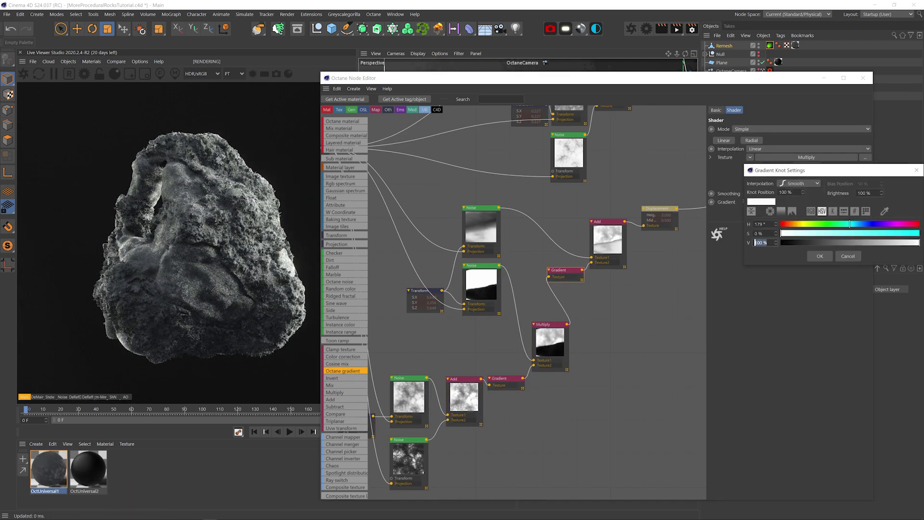
pyautogui.press('Return')
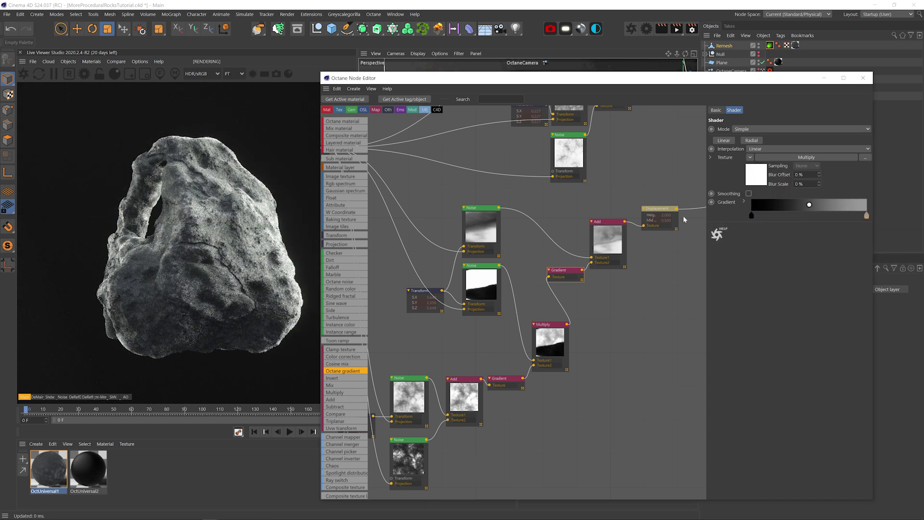
# Set the vertex displacement's height to 3 cm.
pyautogui.click(660, 208)
pyautogui.moveTo(766, 178); pyautogui.dragTo(731, 178)
pyautogui.write('3')
pyautogui.press('Return')
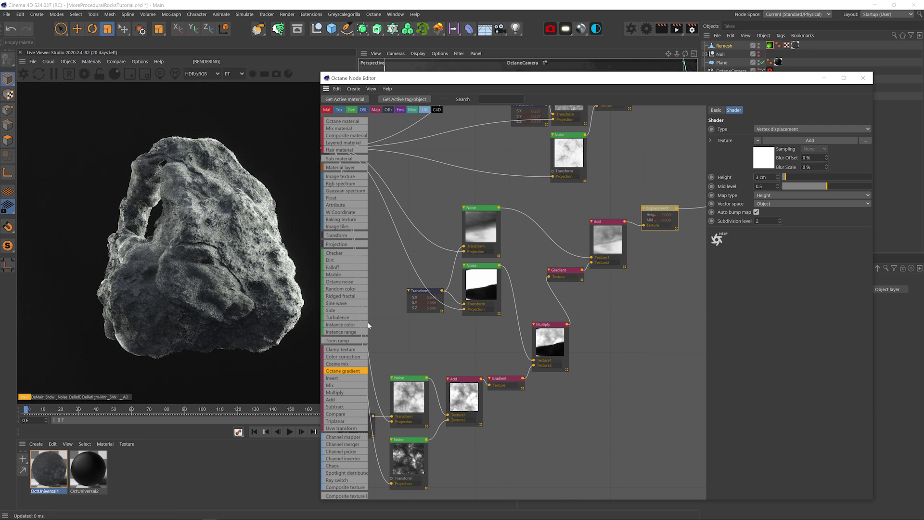
# Insert a Gradient between the copied Chips noise and the Add texture and pull both its knots inward for more contrast.
pyautogui.click(565, 254)
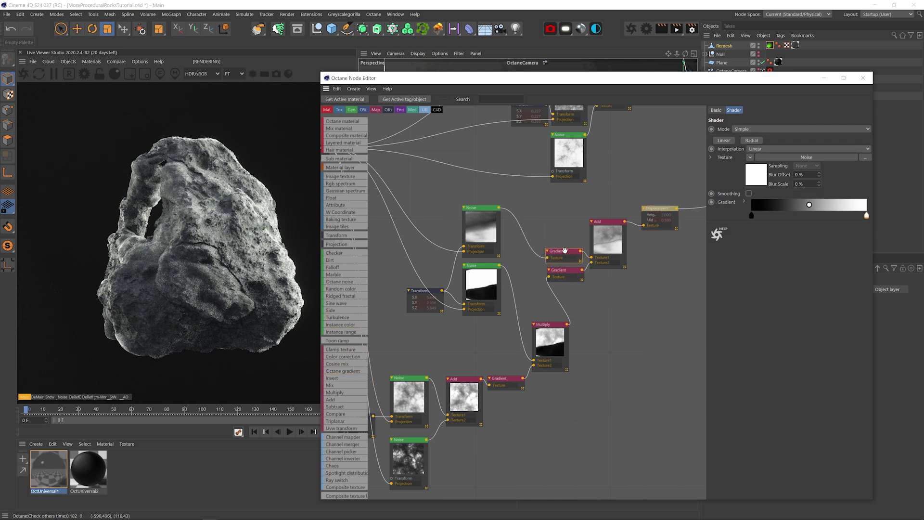
pyautogui.moveTo(751, 216); pyautogui.dragTo(800, 215)
pyautogui.moveTo(866, 215); pyautogui.dragTo(853, 217)
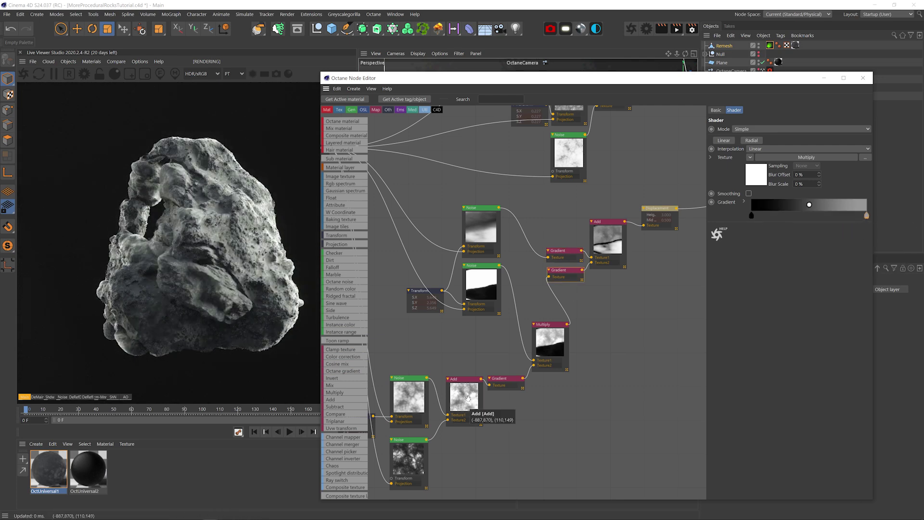
# Insert a Gradient between the lowest displacement noise and its Add texture and set the white knot's brightness value to 60%.
pyautogui.moveTo(468, 398); pyautogui.dragTo(546, 376, button='middle')
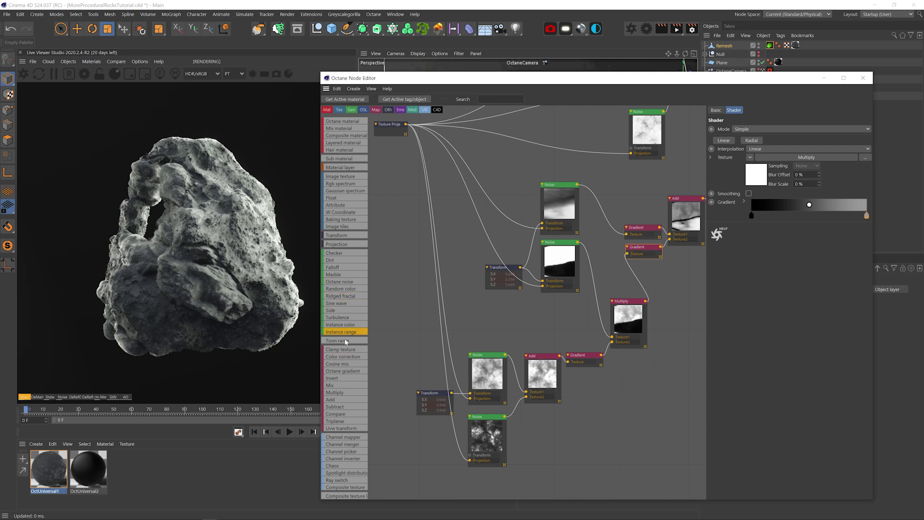
pyautogui.moveTo(515, 413); pyautogui.dragTo(514, 412)
pyautogui.moveTo(505, 448); pyautogui.dragTo(466, 419)
pyautogui.moveTo(494, 416); pyautogui.dragTo(486, 432)
pyautogui.click(487, 429)
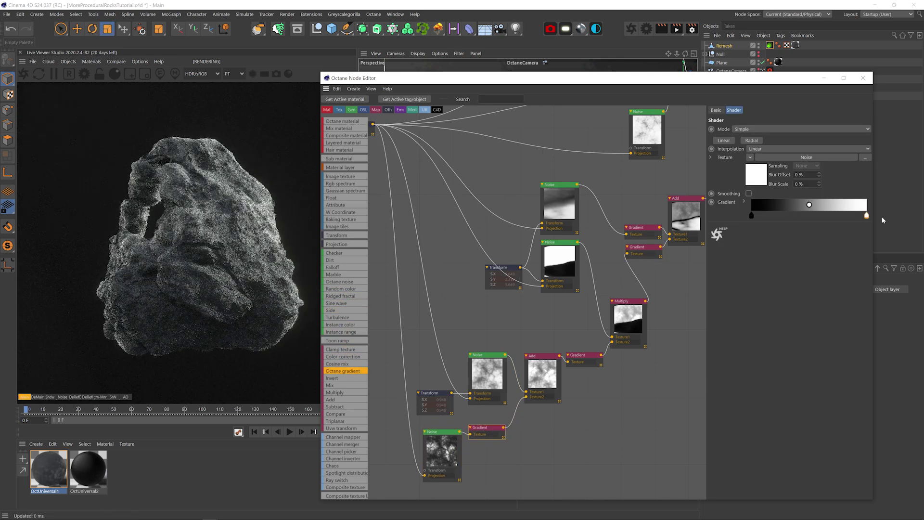
pyautogui.doubleClick(866, 215)
pyautogui.write('60')
pyautogui.press('Return')
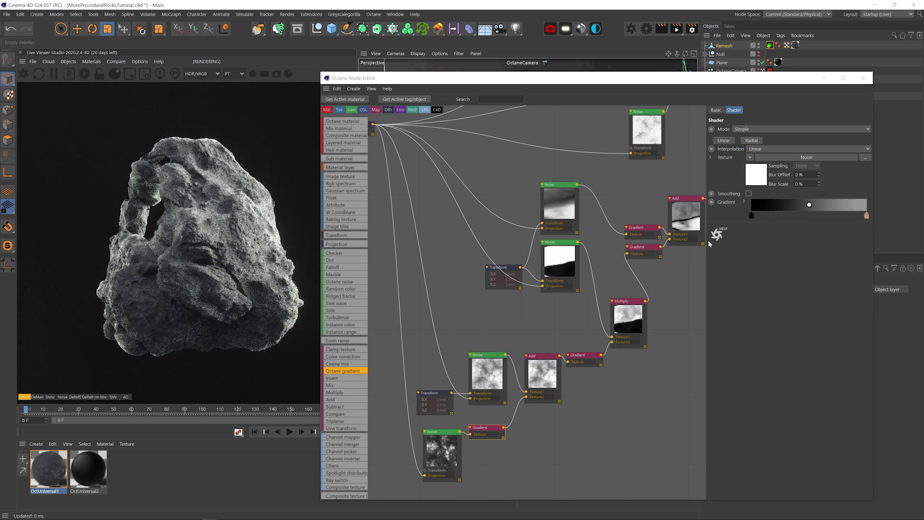
# Save the project and solo the Gradient that follows the copied Chips noise to preview its mask.
pyautogui.moveTo(587, 166); pyautogui.dragTo(413, 254, button='middle')
pyautogui.scroll(-2, 463, 357)
pyautogui.moveTo(523, 315); pyautogui.dragTo(494, 316, button='middle')
pyautogui.hotkey('ctrl', 's')
pyautogui.rightClick(439, 328)
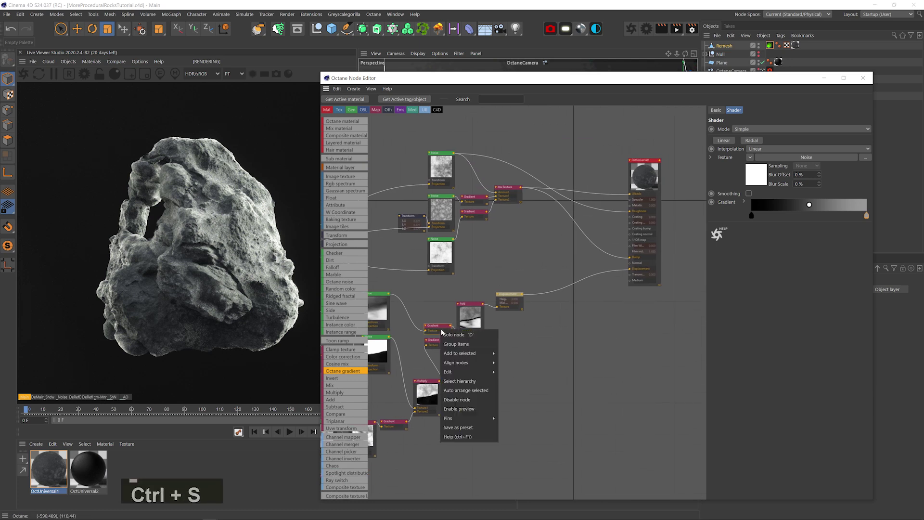
pyautogui.click(450, 333)
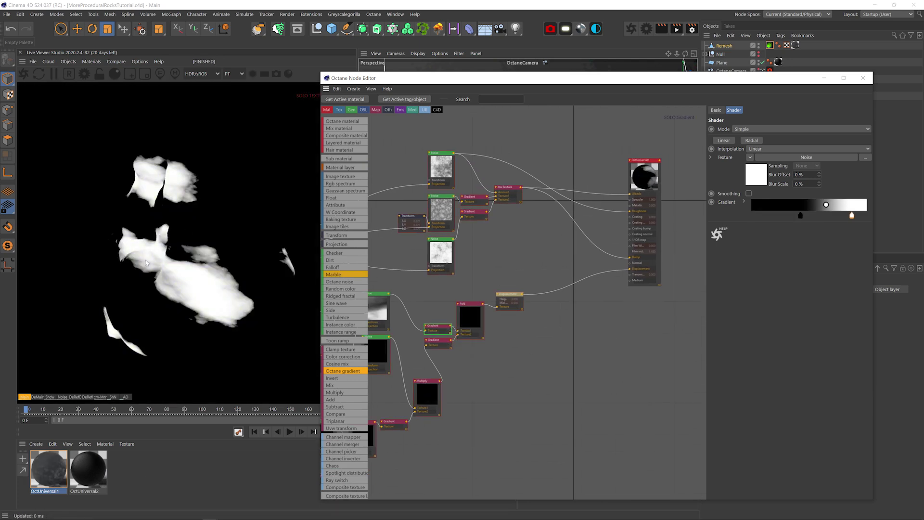
# Feed the soloed mask Gradient into the material's transmission and enable Fake shadows in the material's common settings.
pyautogui.moveTo(443, 282); pyautogui.dragTo(416, 299, button='middle')
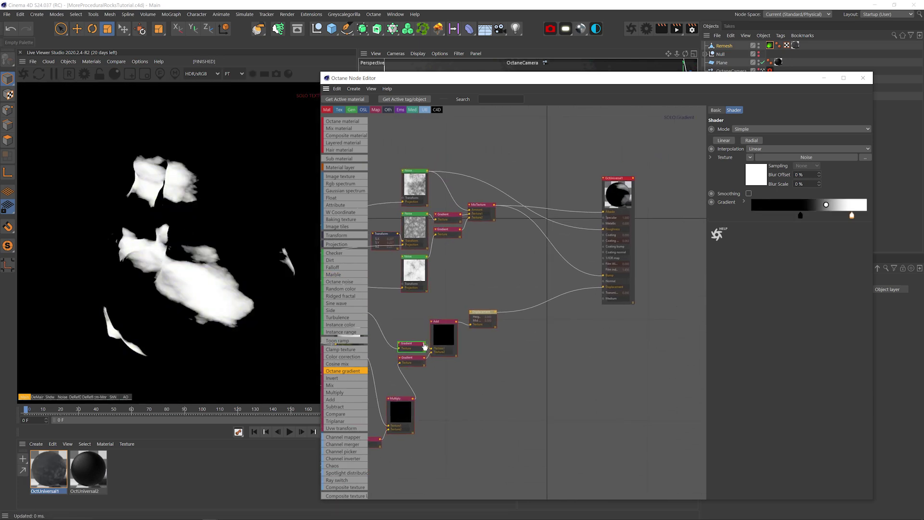
pyautogui.click(616, 294)
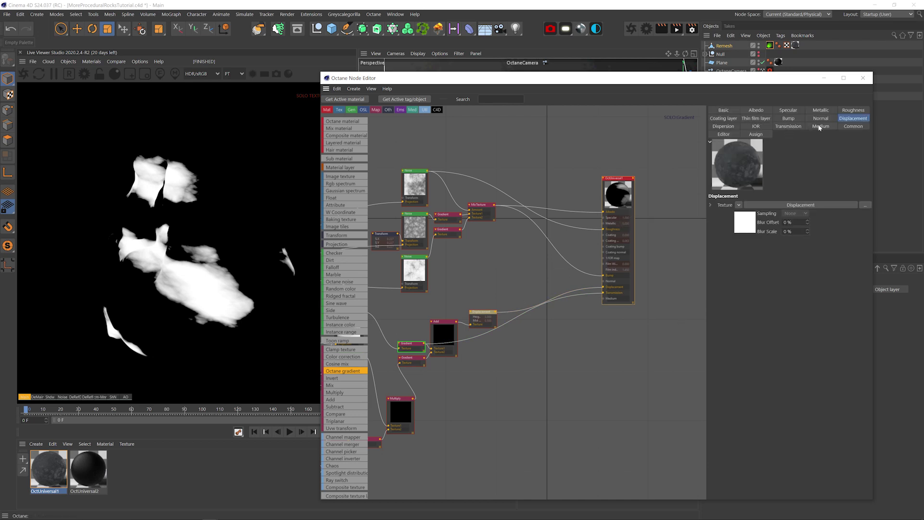
pyautogui.click(853, 126)
pyautogui.click(768, 222)
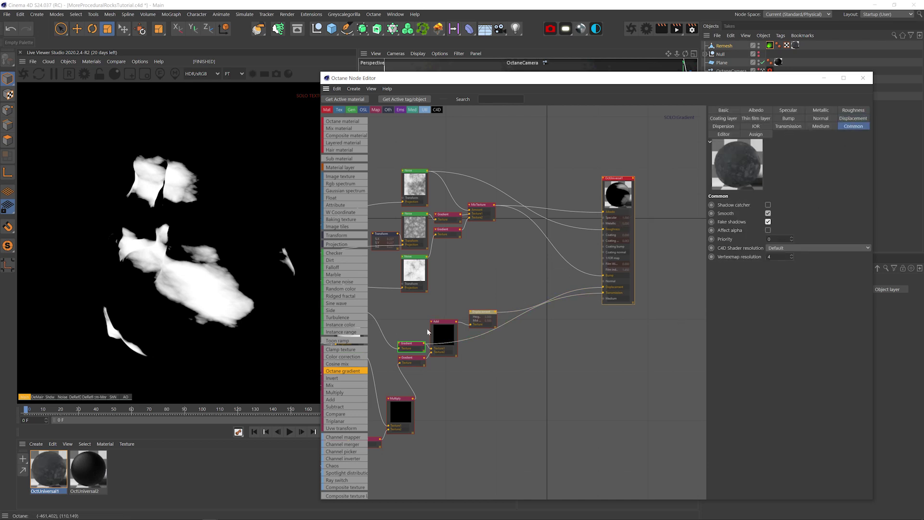
# End the mask Gradient's solo preview and save the project.
pyautogui.click(412, 346)
pyautogui.hotkey('ctrl', 's')
pyautogui.moveTo(414, 315); pyautogui.dragTo(459, 333, button='middle')
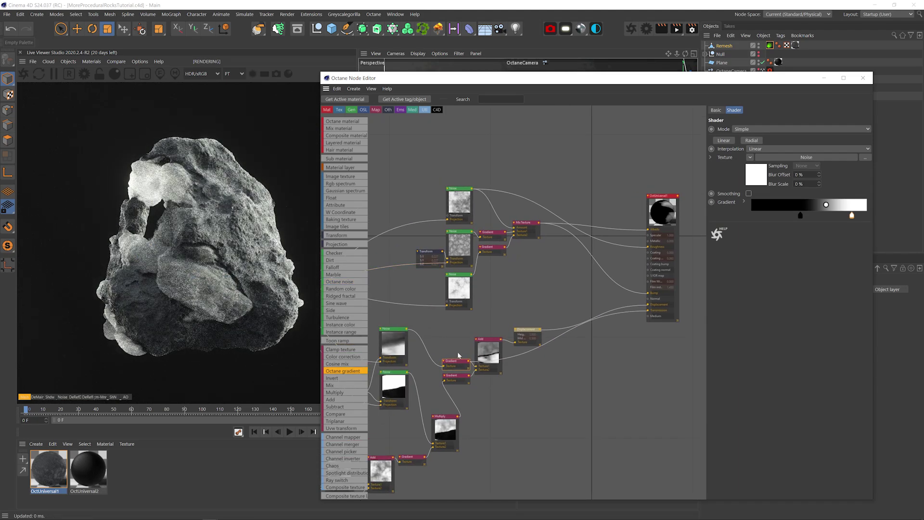
# Add a Multiply texture before the material, then duplicate the mask Gradient beside it and invert the copy's knots.
pyautogui.moveTo(343, 393); pyautogui.dragTo(654, 230)
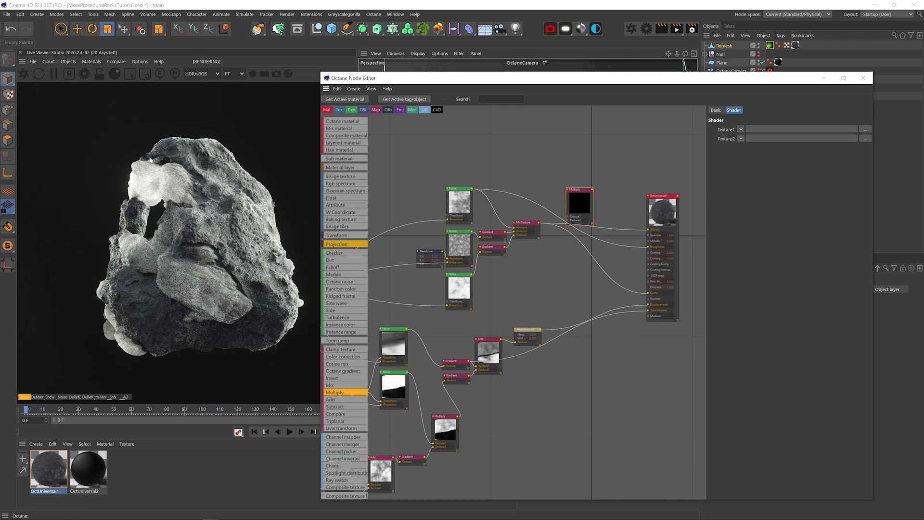
pyautogui.click(452, 368)
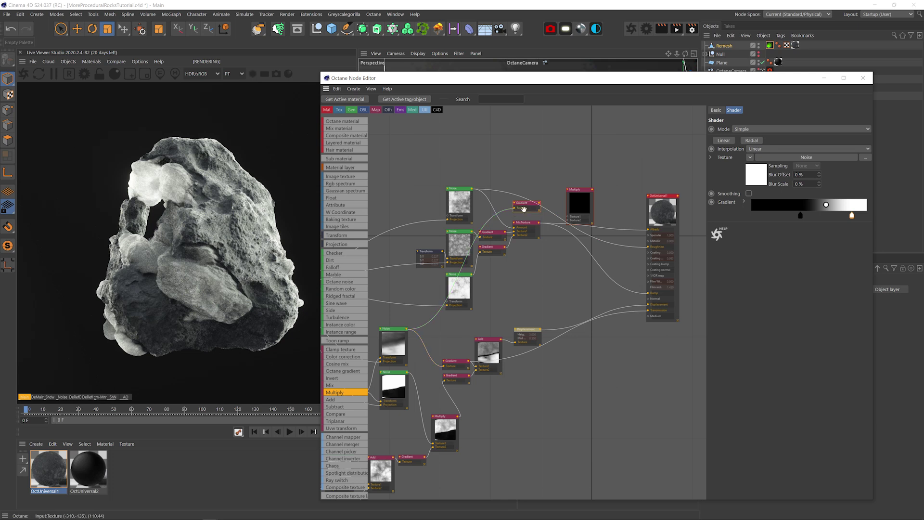
pyautogui.click(539, 205)
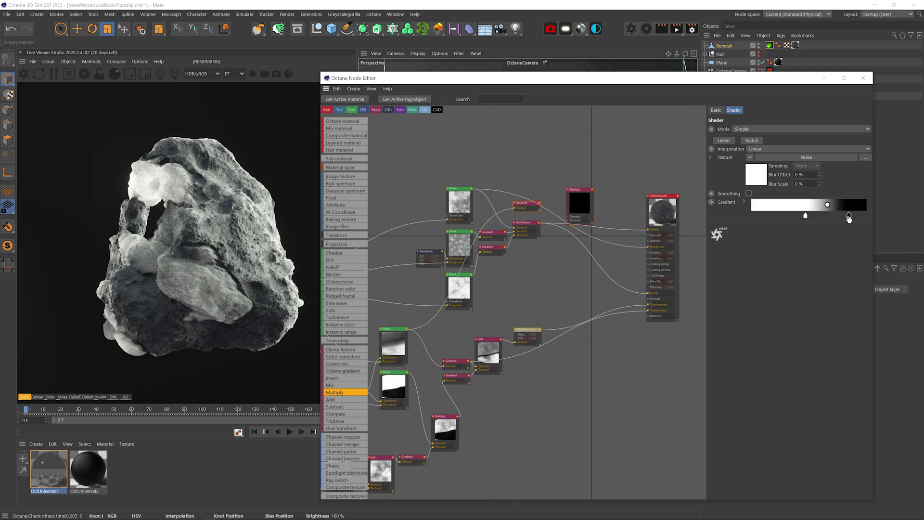
# Combine the inverted Gradient and the MixTexture in the new Multiply, feed it into the albedo and save the project.
pyautogui.moveTo(568, 220); pyautogui.dragTo(568, 220)
pyautogui.moveTo(649, 233); pyautogui.dragTo(648, 229)
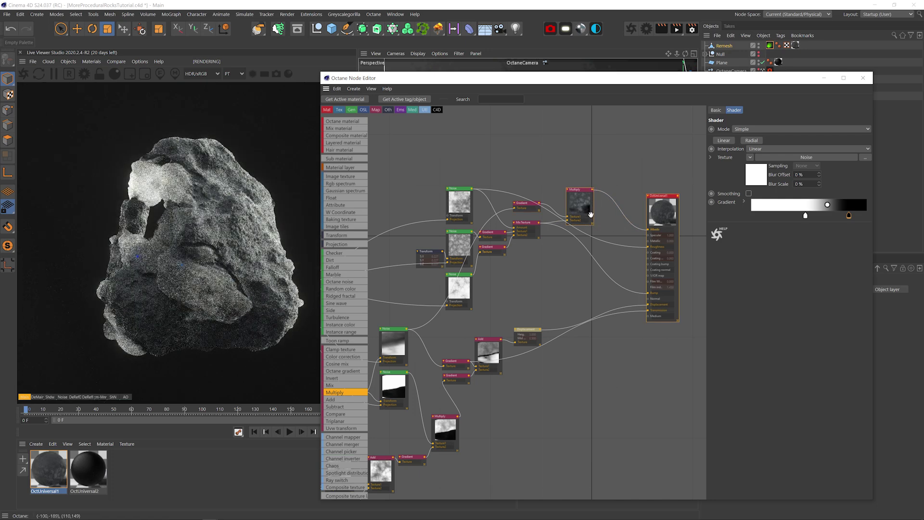
pyautogui.hotkey('ctrl', 's')
# Solo the new Multiply, shift both inverted Gradient knots toward the white end to widen the black areas, save and end the solo.
pyautogui.rightClick(584, 207)
pyautogui.click(600, 212)
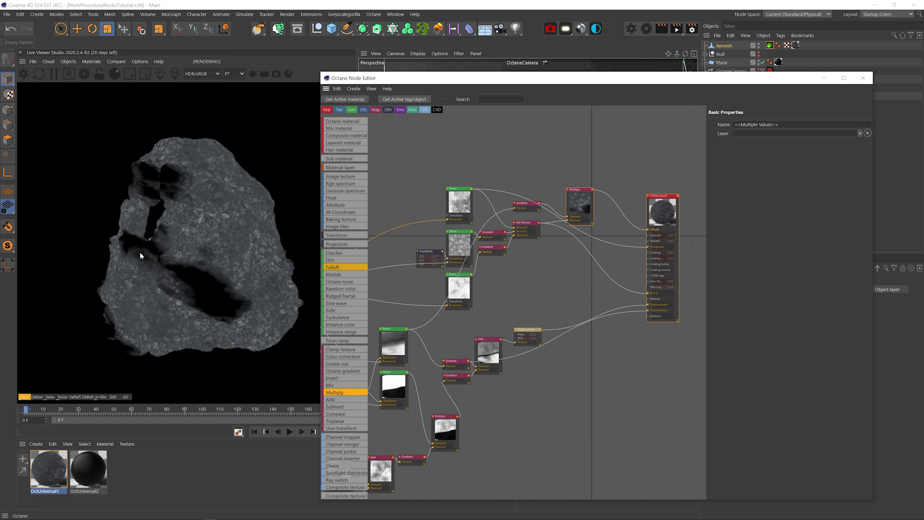
pyautogui.click(526, 205)
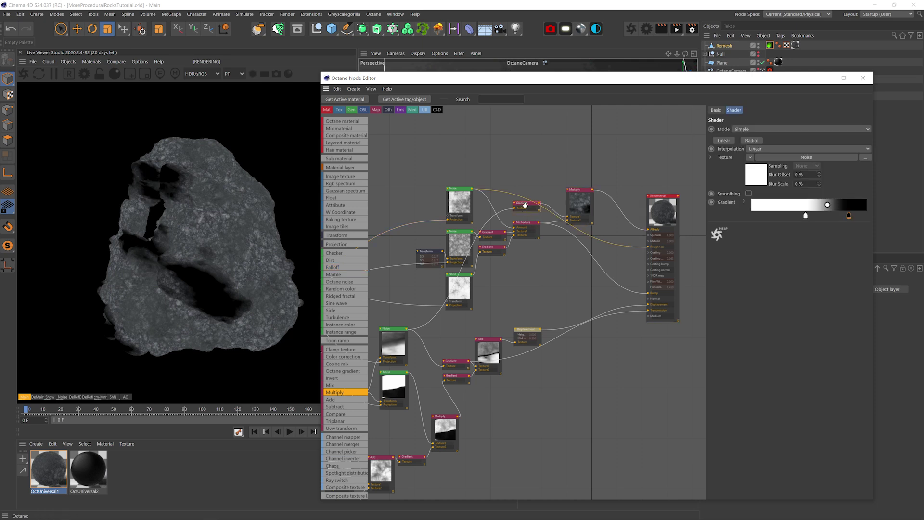
pyautogui.moveTo(805, 216); pyautogui.dragTo(771, 216)
pyautogui.moveTo(848, 216); pyautogui.dragTo(825, 217)
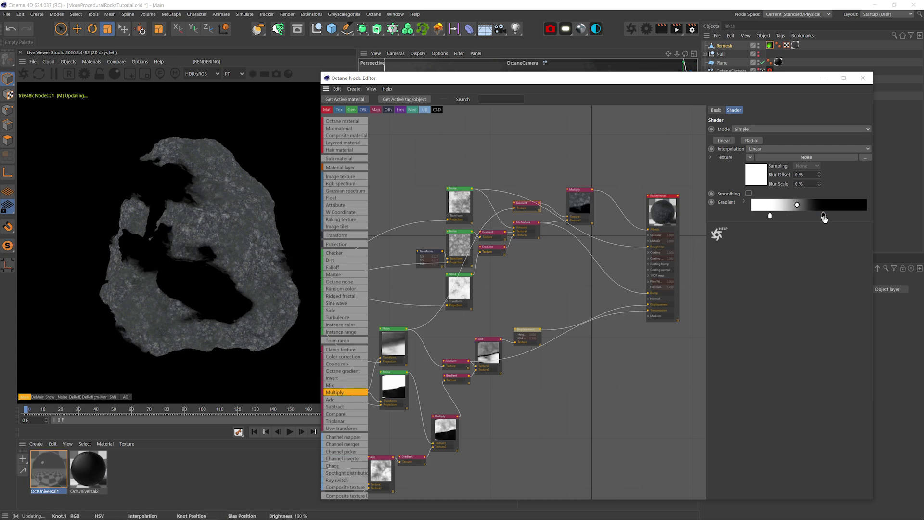
pyautogui.hotkey('ctrl', 's')
pyautogui.rightClick(593, 206)
pyautogui.click(598, 210)
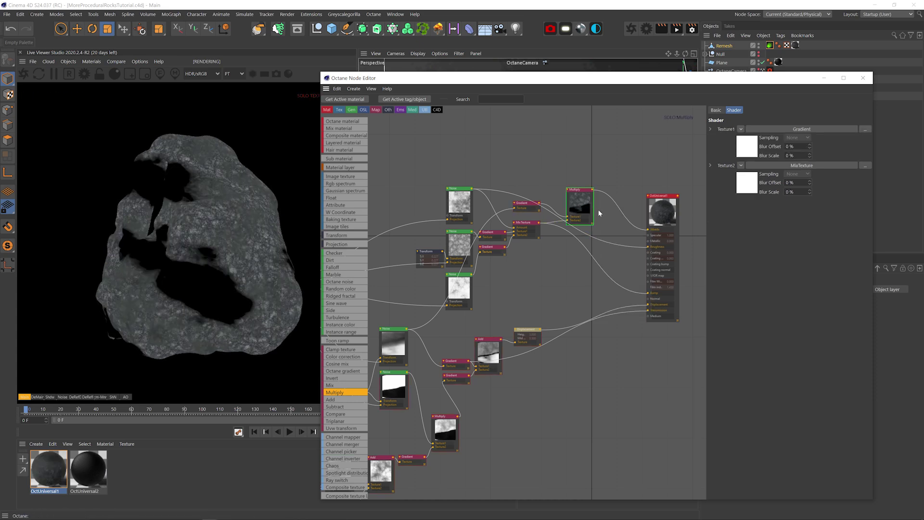
pyautogui.click(553, 210)
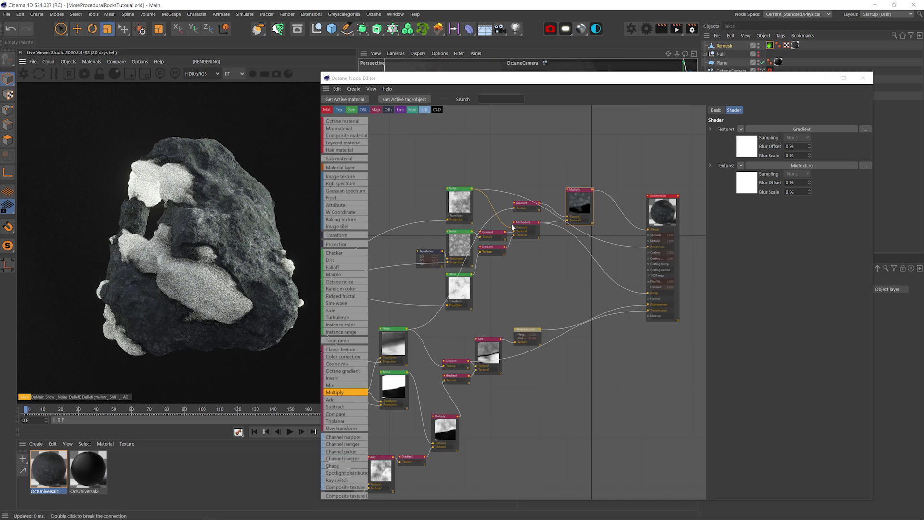
# Move the inverted Gradient's black knot slightly back outward and feed the albedo Multiply into the material's bump as well.
pyautogui.click(526, 203)
pyautogui.moveTo(824, 217); pyautogui.dragTo(837, 217)
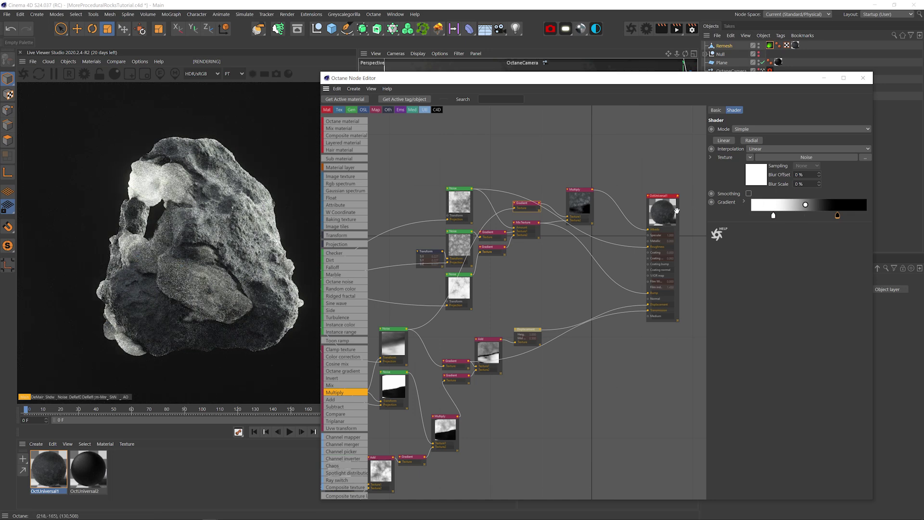
pyautogui.moveTo(578, 295); pyautogui.dragTo(553, 283, button='middle')
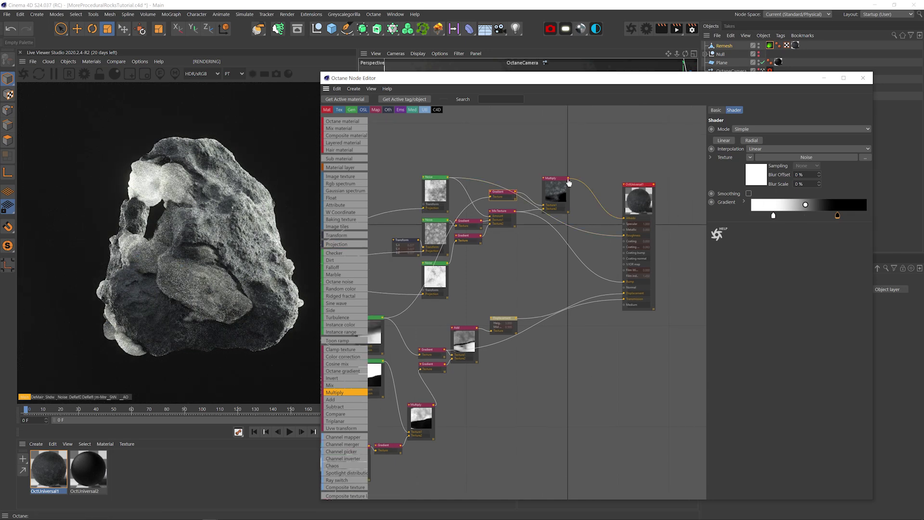
pyautogui.moveTo(625, 283); pyautogui.dragTo(625, 282)
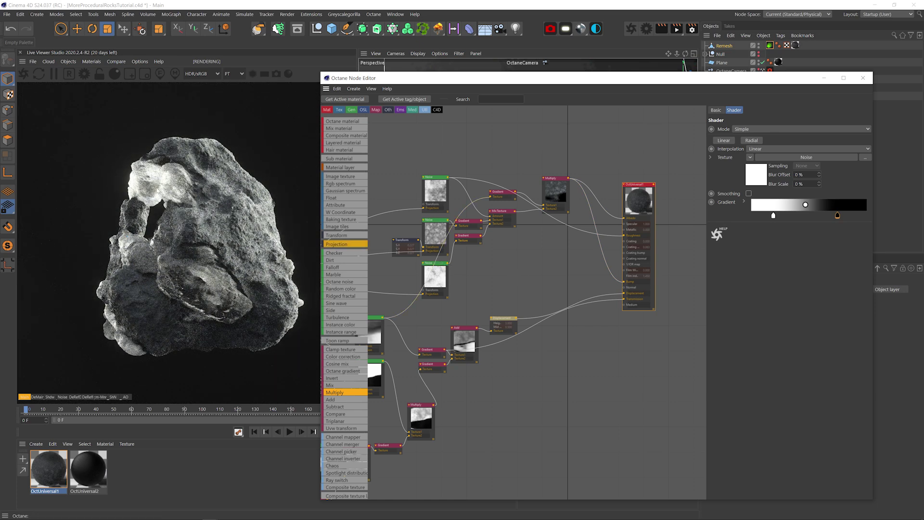
# Set the material's dispersion coefficient to about 0.0215 and limit the live render to a region around the rock's upper-left crystals.
pyautogui.click(638, 205)
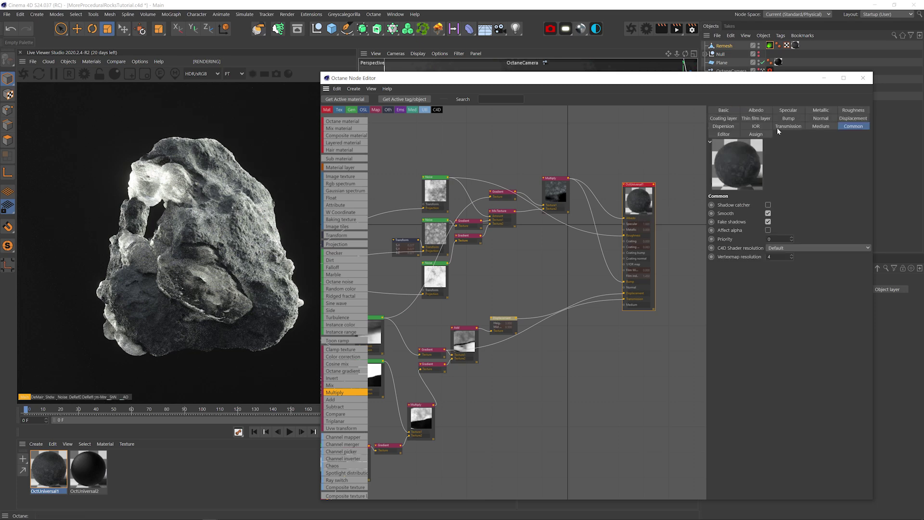
pyautogui.click(724, 126)
pyautogui.moveTo(803, 206); pyautogui.dragTo(813, 206)
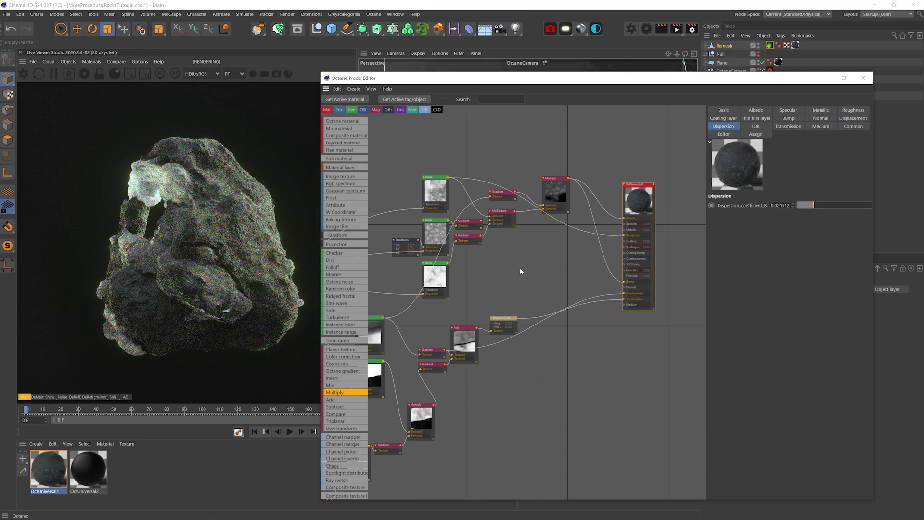
pyautogui.click(145, 74)
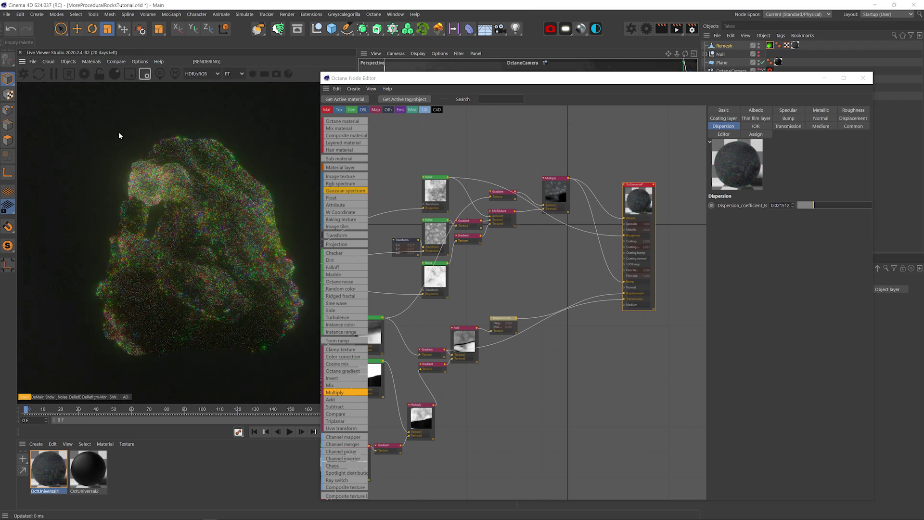
pyautogui.moveTo(111, 136); pyautogui.dragTo(211, 228)
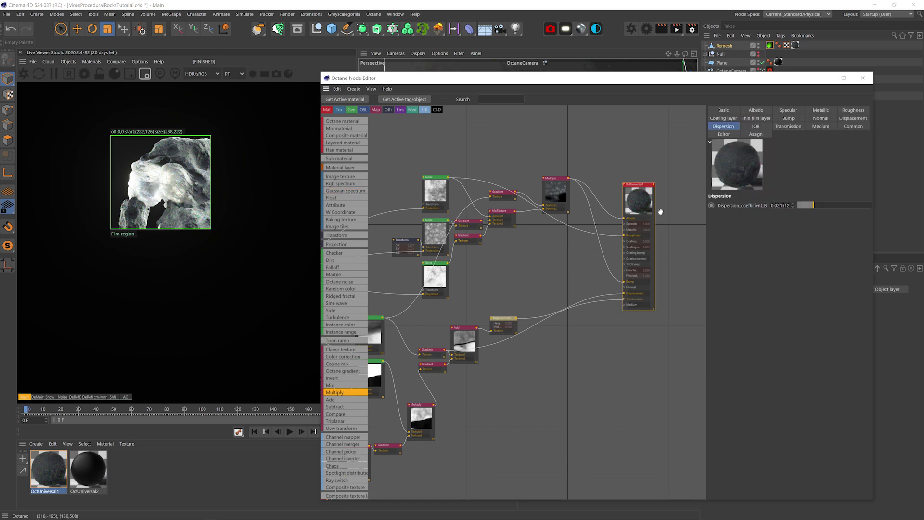
# Add a Random Walk medium to the material and feed its albedo from the MixTexture through a new Gradient.
pyautogui.click(827, 128)
pyautogui.click(799, 204)
pyautogui.moveTo(607, 306); pyautogui.dragTo(566, 366)
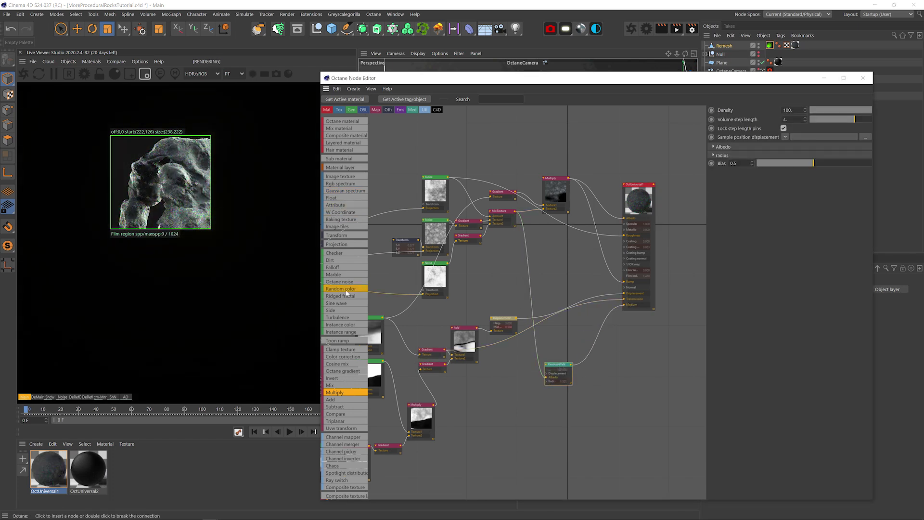
pyautogui.moveTo(533, 293); pyautogui.dragTo(524, 378)
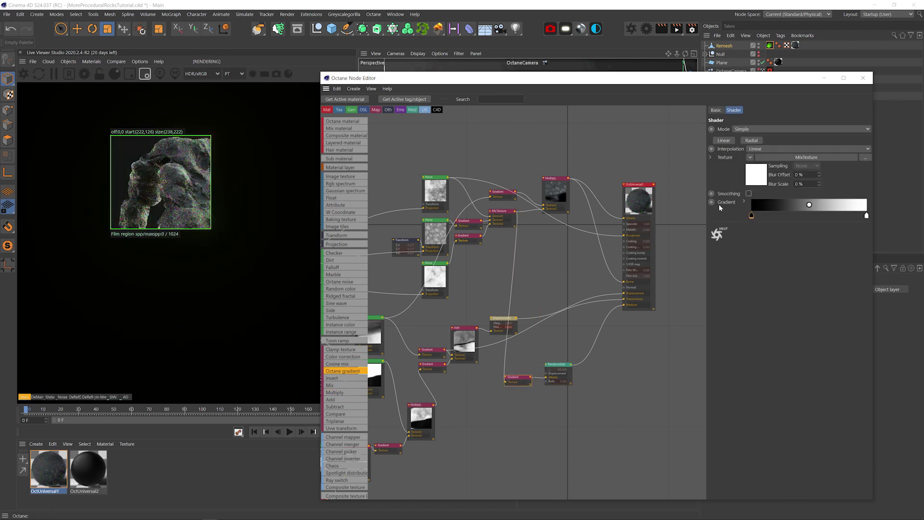
# Recolor the medium Gradient's black knot to a pinkish red and pull both knots inward.
pyautogui.doubleClick(751, 216)
pyautogui.click(801, 231)
pyautogui.moveTo(780, 241); pyautogui.dragTo(819, 241)
pyautogui.click(738, 254)
pyautogui.moveTo(867, 215); pyautogui.dragTo(812, 216)
pyautogui.moveTo(752, 215)
pyautogui.mouseDown()
pyautogui.moveTo(784, 215)
pyautogui.moveTo(757, 215)
pyautogui.mouseUp()
# Recolor the medium Gradient's white knot to pale yellow, solo the Gradient and move that knot closer to the red one.
pyautogui.doubleClick(812, 215)
pyautogui.click(762, 231)
pyautogui.click(801, 241)
pyautogui.click(800, 255)
pyautogui.press('s')
pyautogui.moveTo(812, 216); pyautogui.dragTo(778, 216)
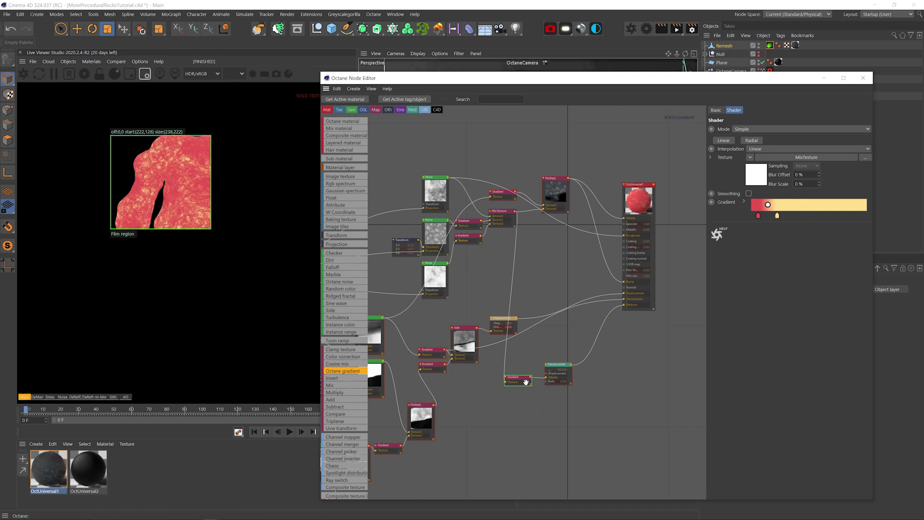
# Turn off the Gradient's solo and lower the Random Walk medium's density to about 40.6.
pyautogui.press('s')
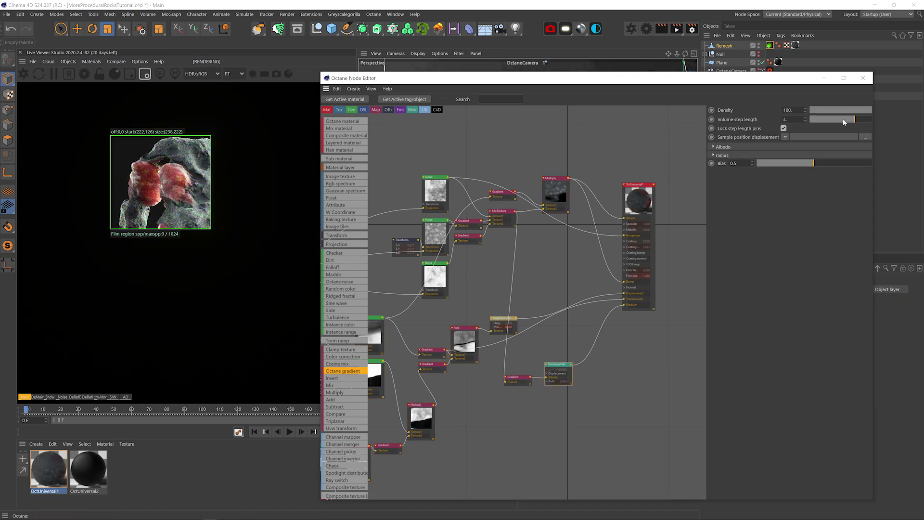
pyautogui.click(869, 111)
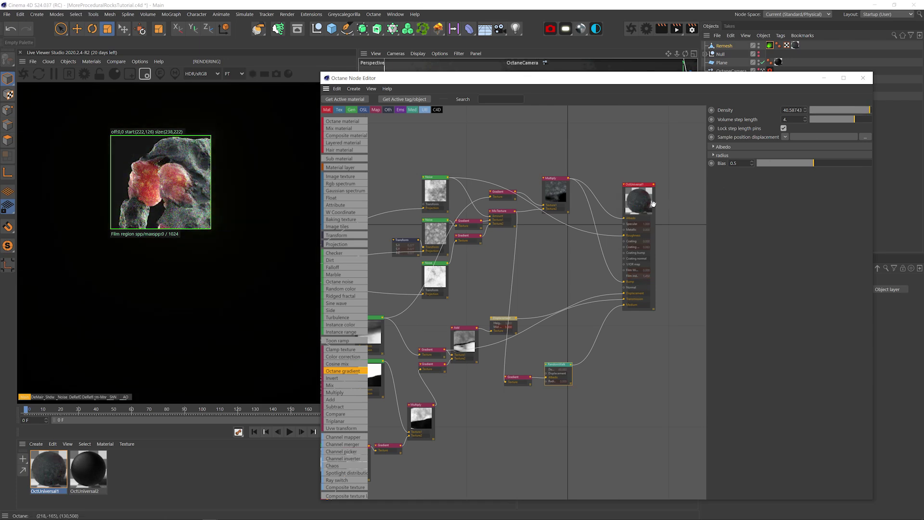
# Add a Dirt node feeding the material's albedo in place of the Multiply, invert its normal and set its strength to 10.
pyautogui.moveTo(642, 203); pyautogui.dragTo(686, 195)
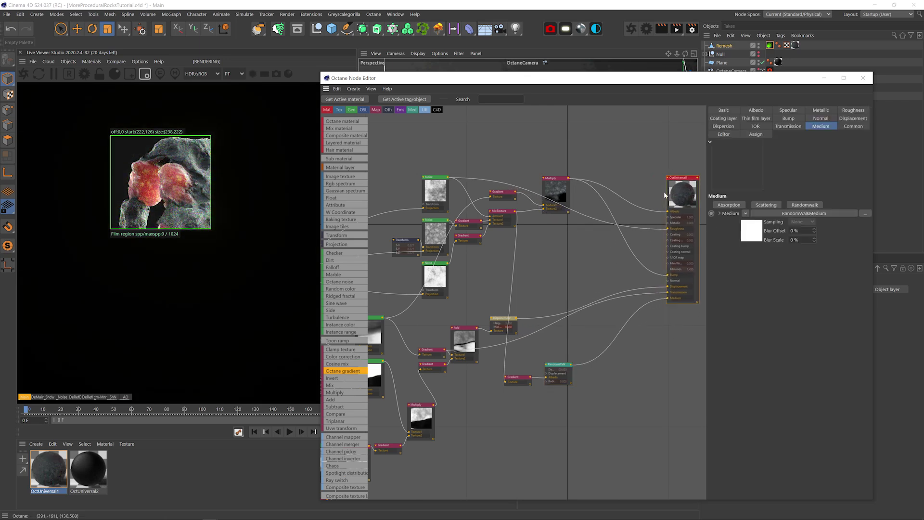
pyautogui.moveTo(603, 208); pyautogui.dragTo(530, 250, button='middle')
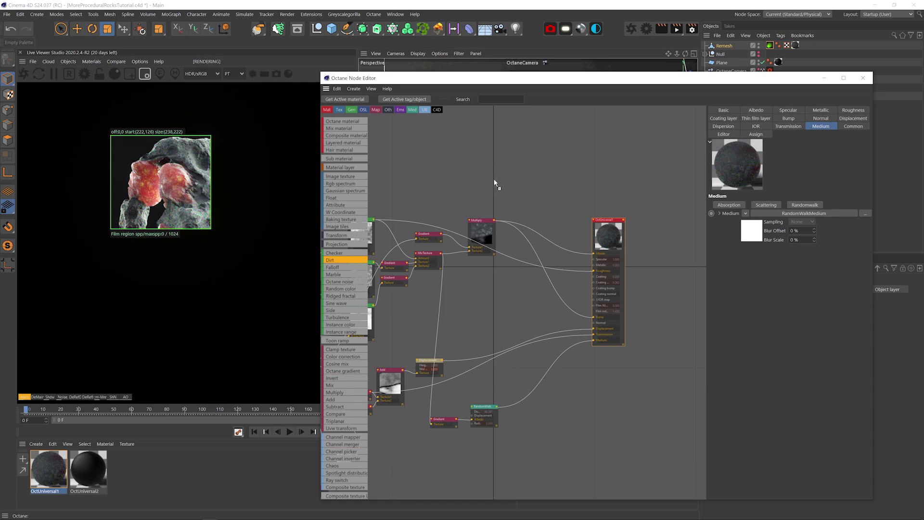
pyautogui.moveTo(498, 186); pyautogui.dragTo(480, 171)
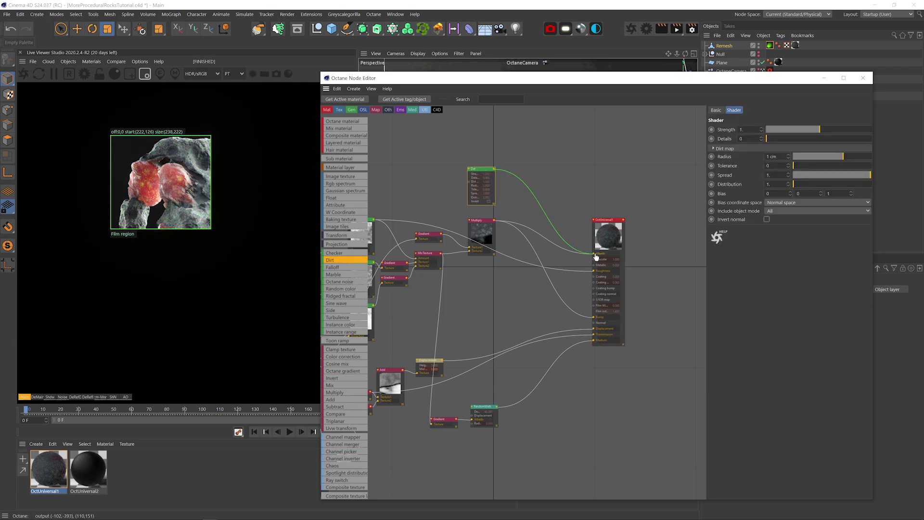
pyautogui.moveTo(596, 258); pyautogui.dragTo(595, 254)
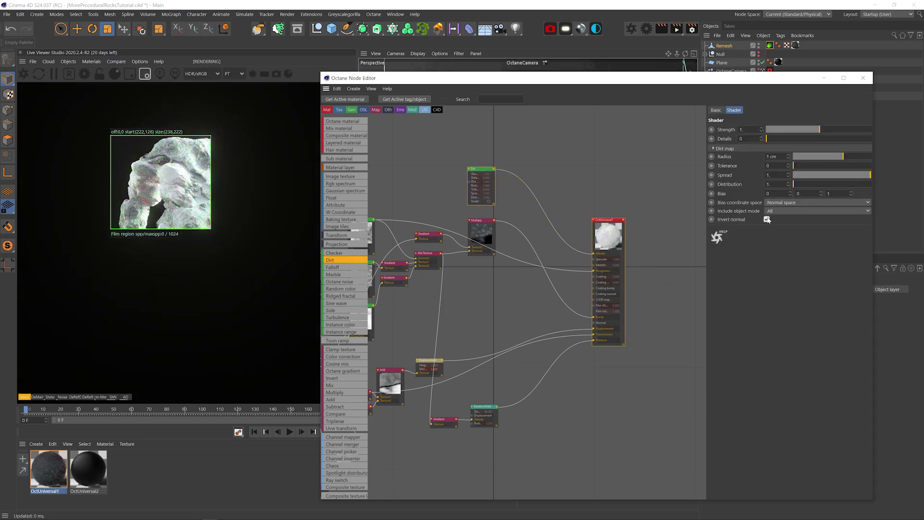
pyautogui.moveTo(845, 131); pyautogui.dragTo(882, 129)
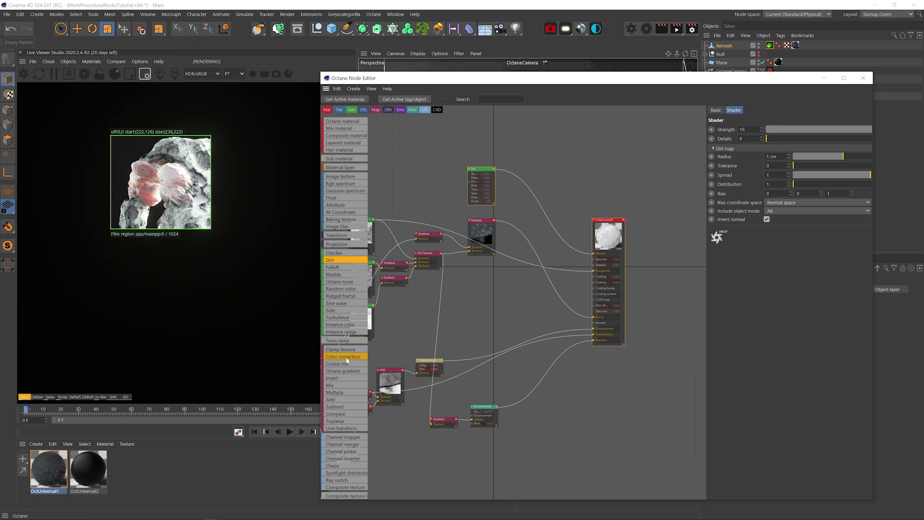
# Insert an inverted Gradient after the Dirt, pull its black knot inward and set the Dirt radius to about 0.644 cm.
pyautogui.moveTo(530, 195); pyautogui.dragTo(529, 196)
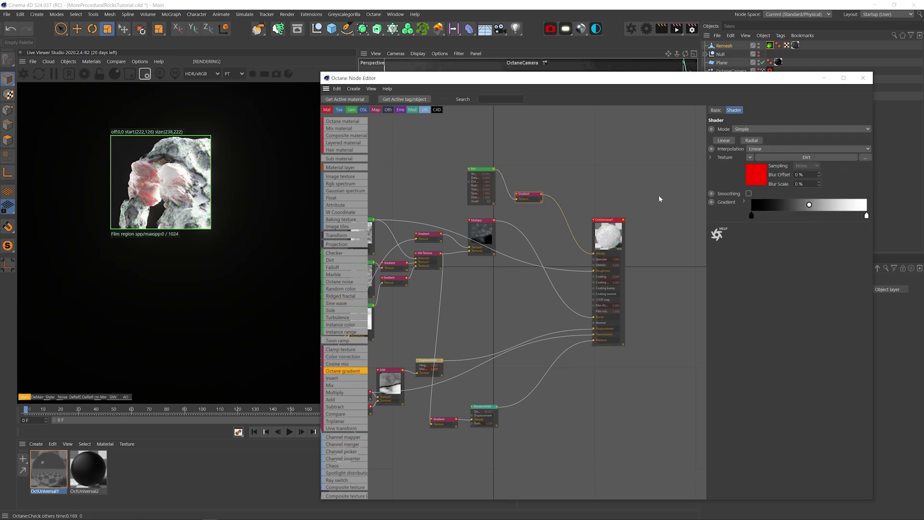
pyautogui.click(752, 217)
pyautogui.moveTo(867, 215); pyautogui.dragTo(807, 215)
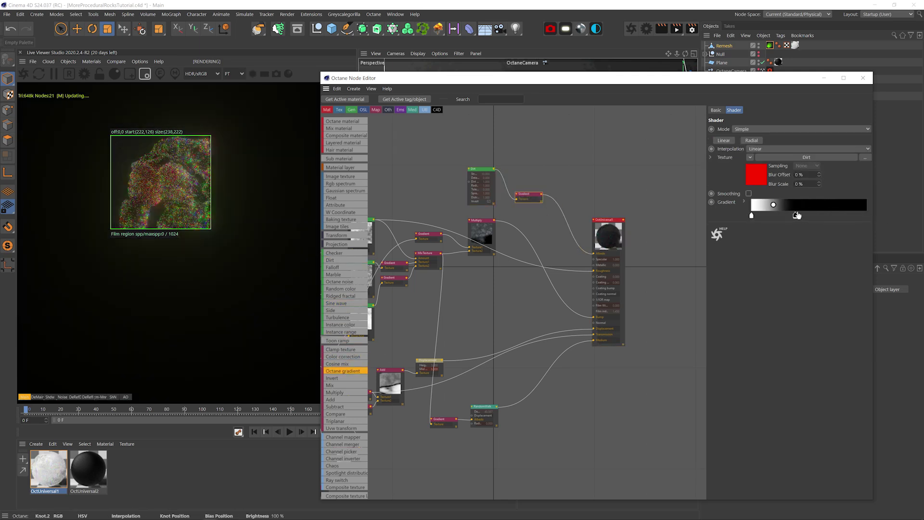
pyautogui.click(479, 170)
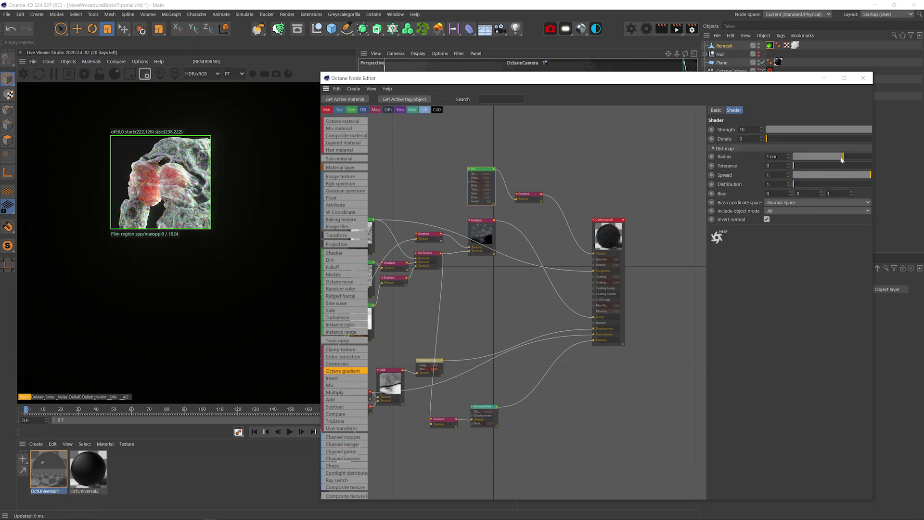
pyautogui.moveTo(842, 157); pyautogui.dragTo(840, 156)
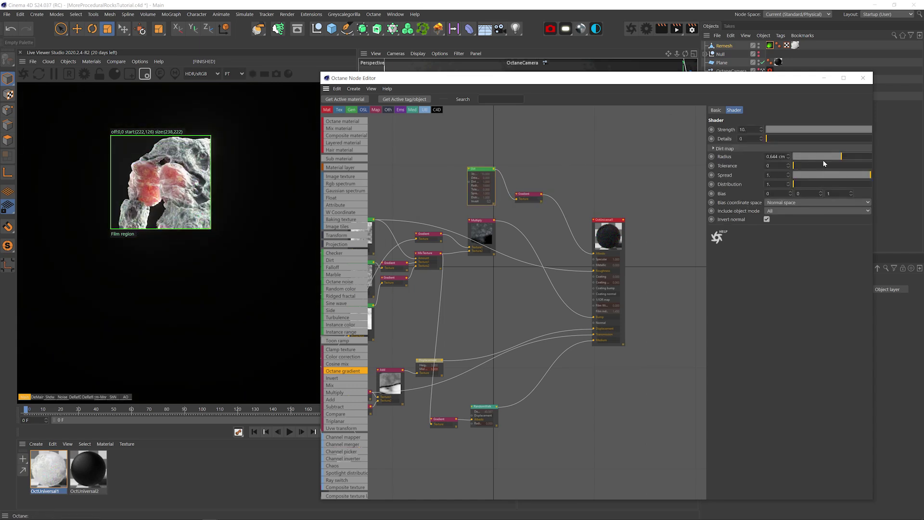
# Combine the Dirt Gradient with the Multiply through an Add node on the albedo, and move the Gradient's black knot to about 31.5%.
pyautogui.moveTo(330, 399); pyautogui.dragTo(559, 210)
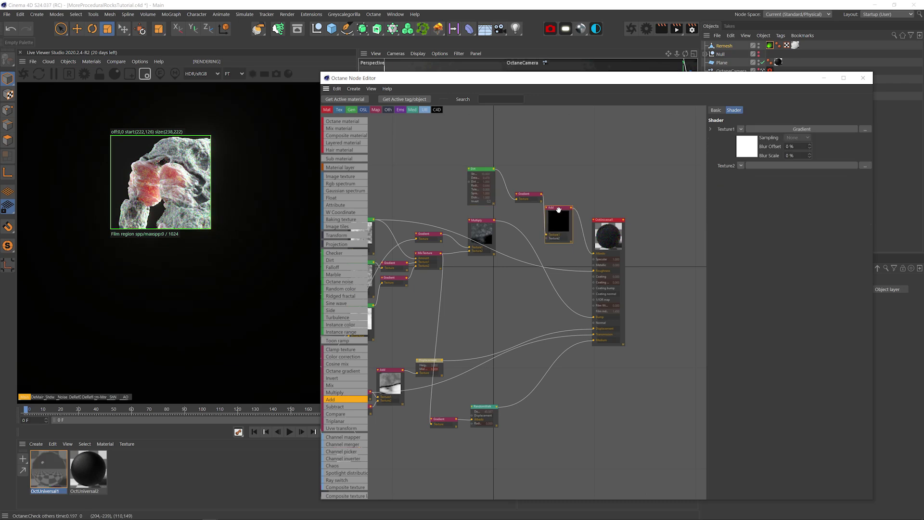
pyautogui.moveTo(494, 220); pyautogui.dragTo(546, 238)
pyautogui.moveTo(526, 198)
pyautogui.mouseDown()
pyautogui.moveTo(516, 191)
pyautogui.moveTo(525, 203)
pyautogui.mouseUp()
pyautogui.moveTo(806, 216); pyautogui.dragTo(790, 215)
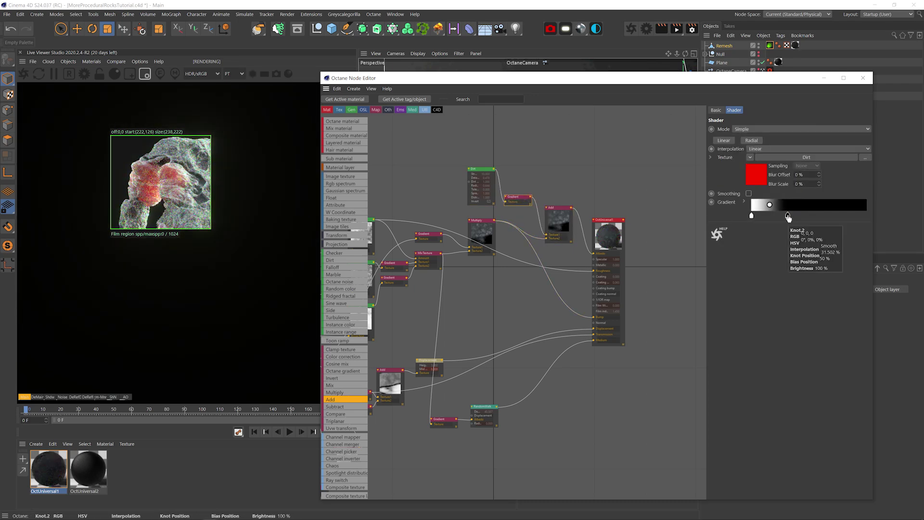
# Set the Dirt's details to about 0.47, radius to about 0.476 cm and tolerance to about 0.18, and disable the render region.
pyautogui.click(834, 157)
pyautogui.moveTo(843, 149); pyautogui.dragTo(840, 166)
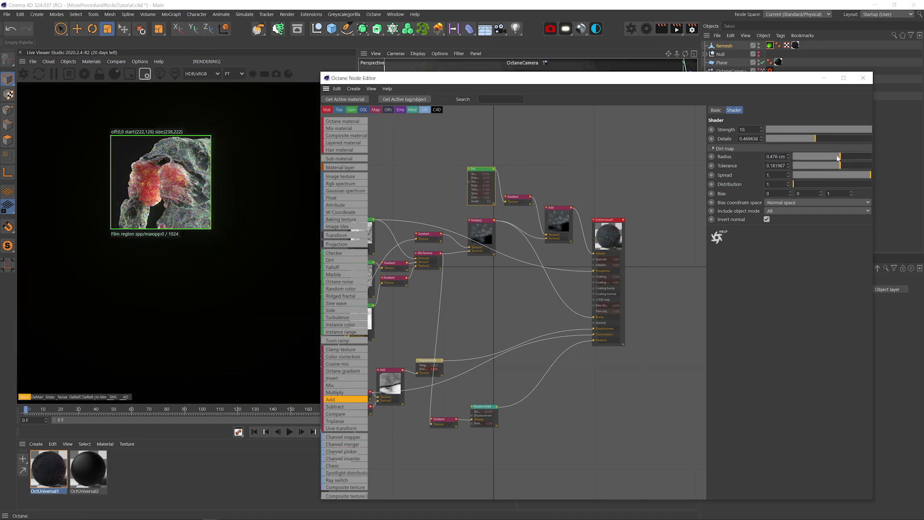
pyautogui.click(840, 157)
pyautogui.click(145, 75)
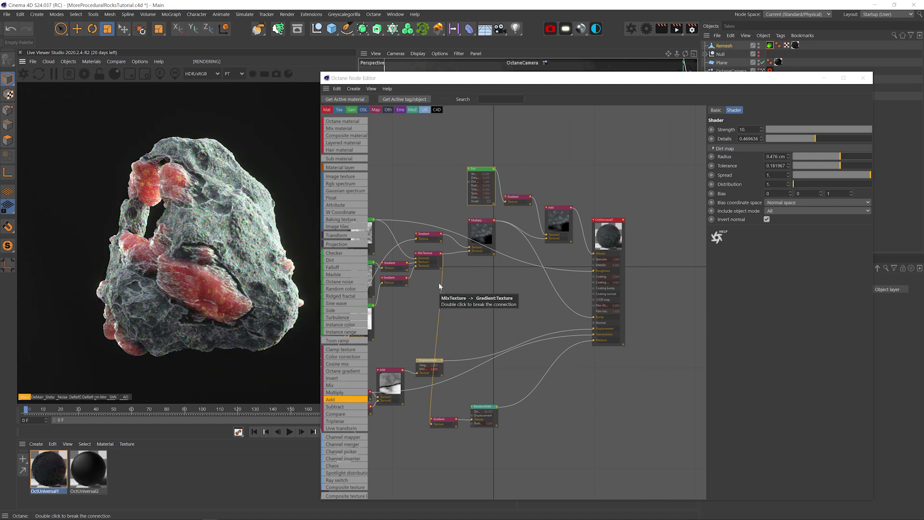
# Insert a Gradient between the MixTexture and the Multiply, solo it, and shift its black knot and bias slightly toward white.
pyautogui.moveTo(439, 286); pyautogui.dragTo(494, 311, button='middle')
pyautogui.moveTo(476, 326); pyautogui.dragTo(400, 212)
pyautogui.moveTo(480, 245); pyautogui.dragTo(440, 246)
pyautogui.click(444, 227)
pyautogui.moveTo(356, 371); pyautogui.dragTo(489, 247)
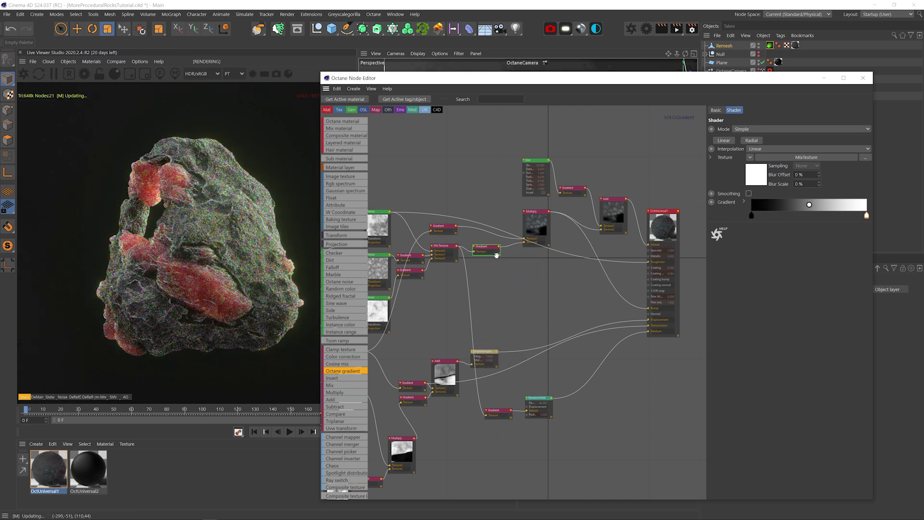
pyautogui.click(497, 255)
pyautogui.moveTo(756, 218); pyautogui.dragTo(758, 218)
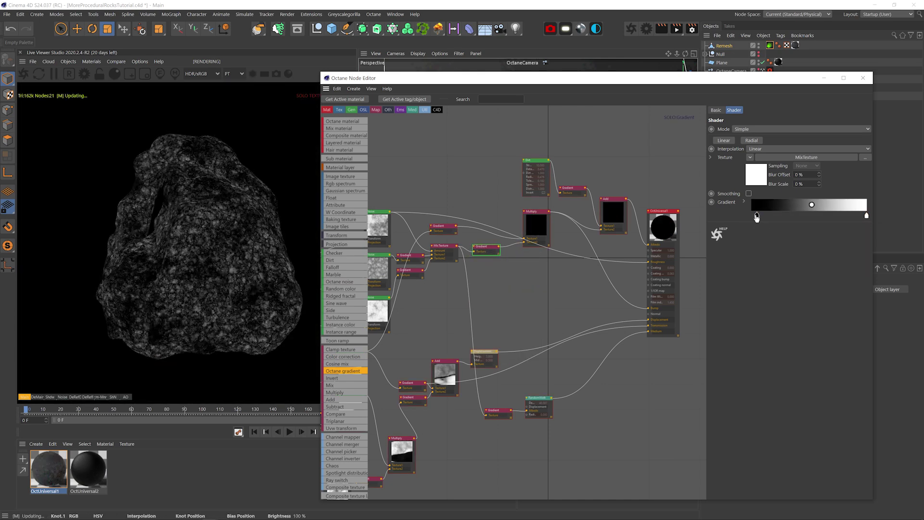
pyautogui.moveTo(815, 206); pyautogui.dragTo(824, 206)
# Set the contrast of the lower Circular Noise feeding the MixTexture to about 0.113.
pyautogui.moveTo(533, 276); pyautogui.dragTo(589, 255, button='middle')
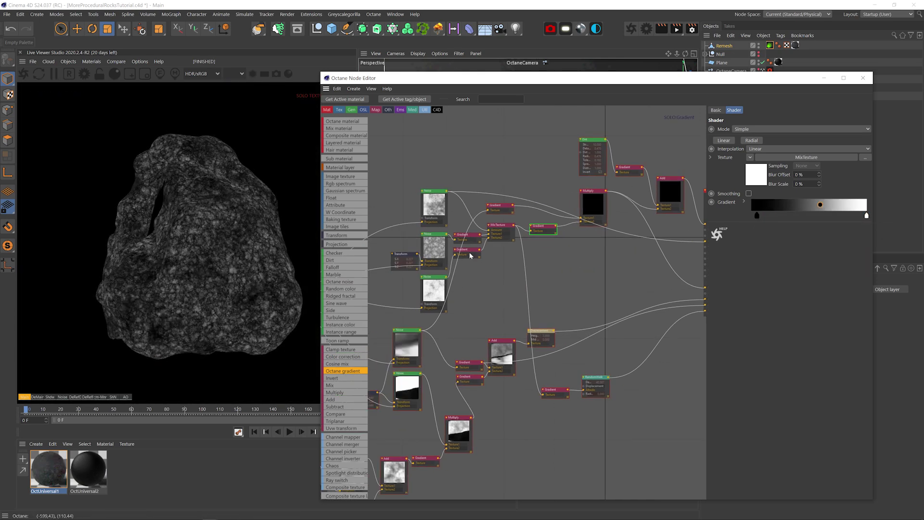
pyautogui.click(469, 254)
pyautogui.click(440, 288)
pyautogui.moveTo(856, 175); pyautogui.dragTo(823, 171)
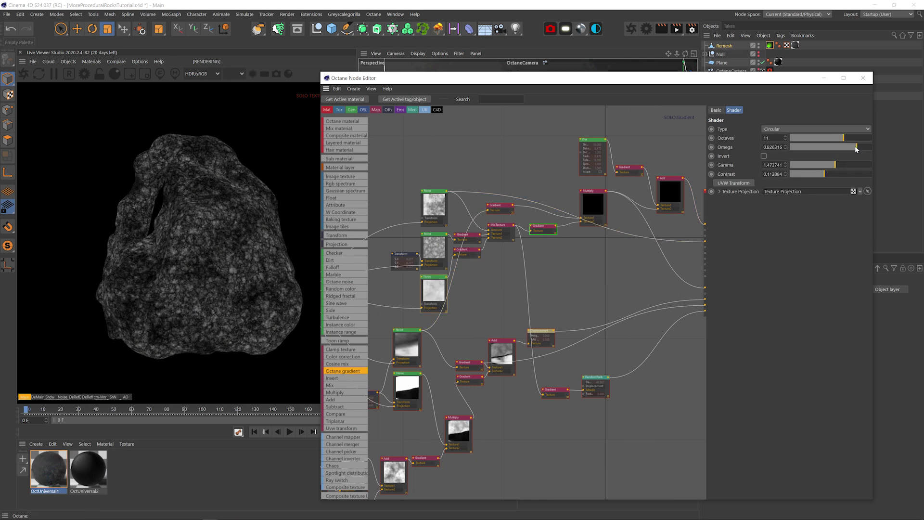
# Recolor the white knot of the MixTexture's Gradient to a pale, slightly darker teal gray.
pyautogui.click(543, 229)
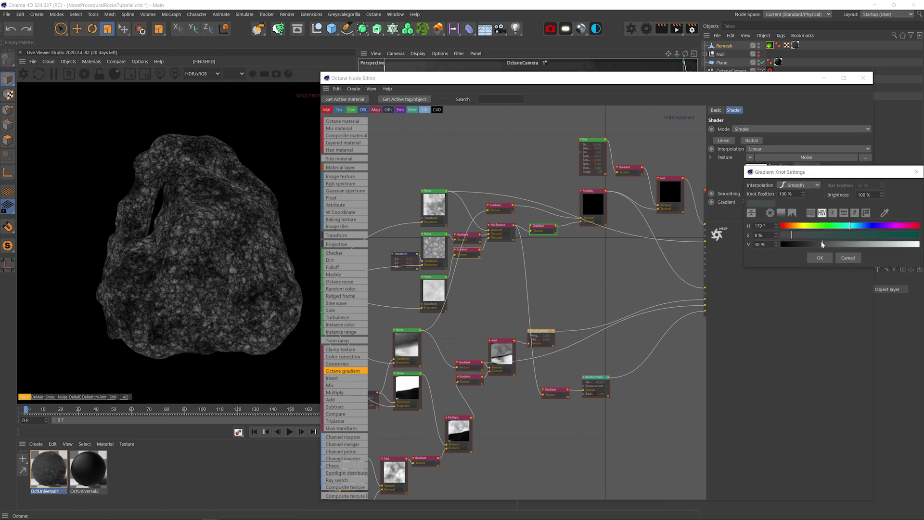
pyautogui.doubleClick(866, 215)
pyautogui.click(792, 234)
pyautogui.moveTo(915, 244); pyautogui.dragTo(896, 244)
pyautogui.click(818, 258)
pyautogui.doubleClick(755, 216)
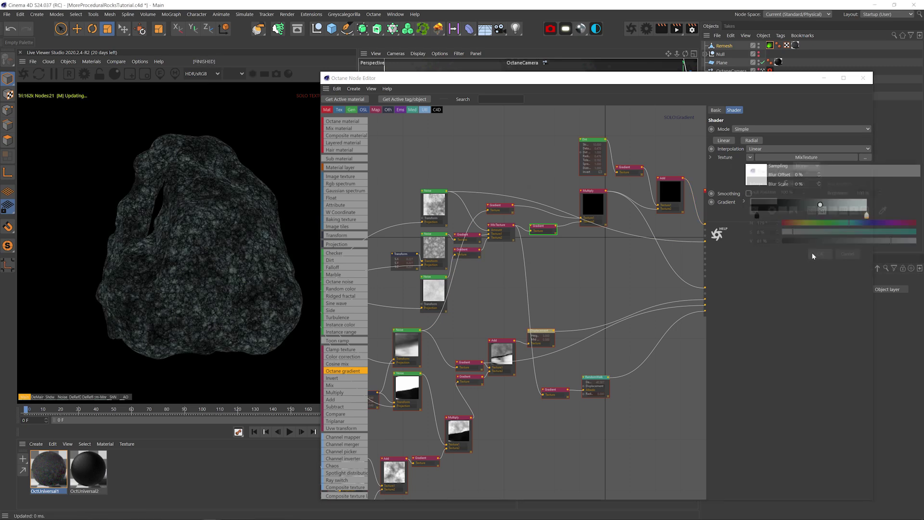
pyautogui.click(709, 244)
pyautogui.click(741, 258)
# Raise the contrast of the middle Chips Noise to about 69.5 and switch its type to Perlin.
pyautogui.click(434, 248)
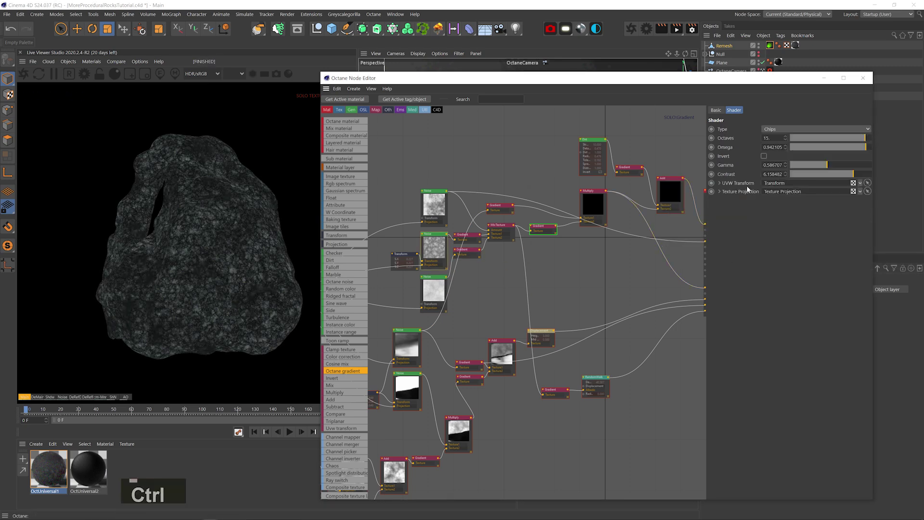
pyautogui.moveTo(853, 174); pyautogui.dragTo(868, 174)
pyautogui.click(771, 165)
pyautogui.hotkey('shift', 'Up')
pyautogui.click(817, 129)
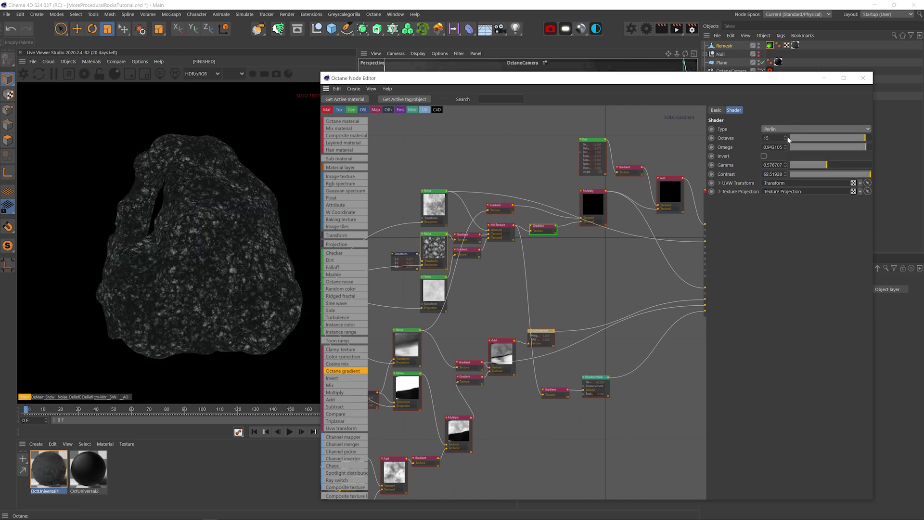
# Raise the Perlin Noise's gamma to about 1.077, save the scene and disable the Gradient's solo.
pyautogui.click(790, 138)
pyautogui.click(774, 165)
pyautogui.hotkey('shift', 'Up')
pyautogui.hotkey('shift', 'Up')
pyautogui.hotkey('shift', 'Up')
pyautogui.hotkey('shift', 'Up')
pyautogui.hotkey('ctrl', 's')
pyautogui.rightClick(546, 232)
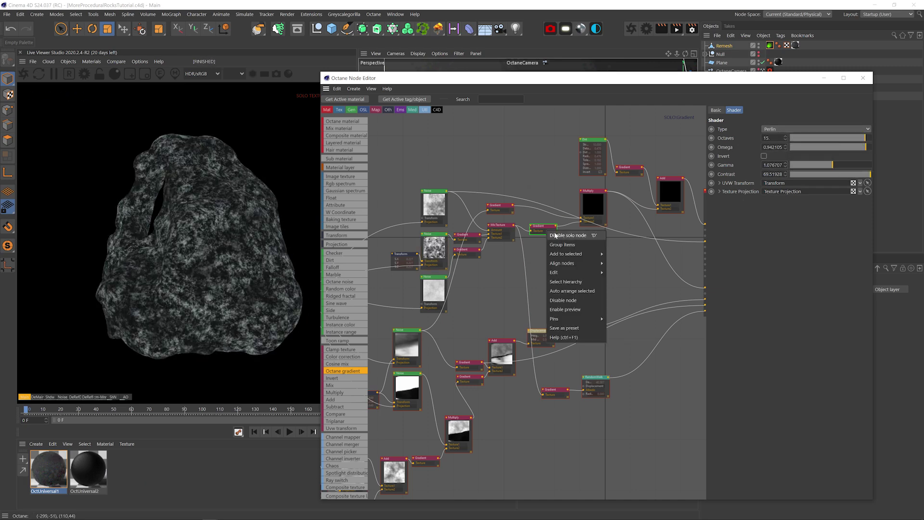
pyautogui.click(553, 235)
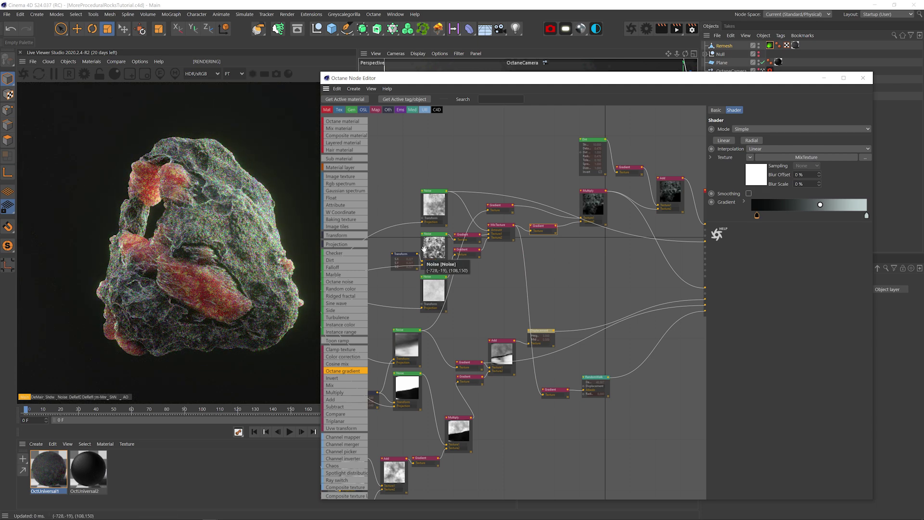
# Close the node editor and rotate the rock mesh to a heading of about 375.6°.
pyautogui.click(863, 77)
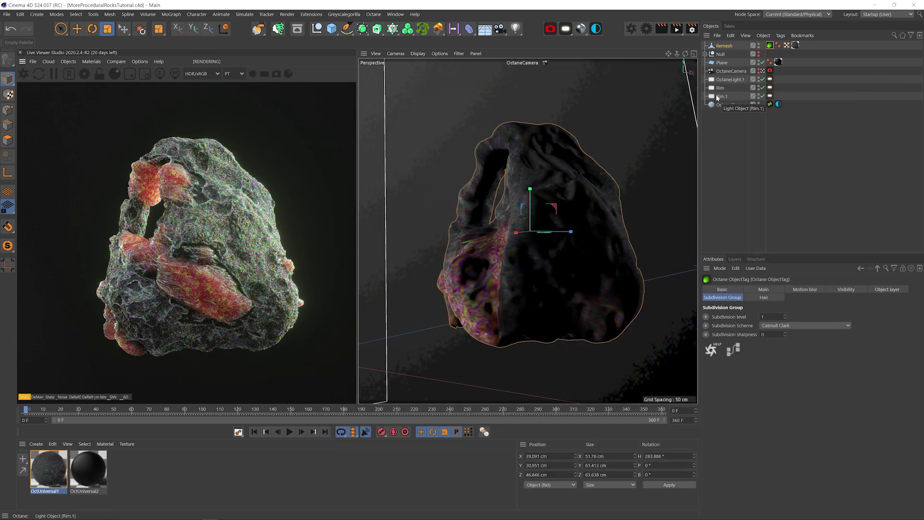
pyautogui.press('r')
pyautogui.moveTo(558, 232)
pyautogui.mouseDown()
pyautogui.moveTo(621, 229)
pyautogui.moveTo(560, 232)
pyautogui.mouseUp()
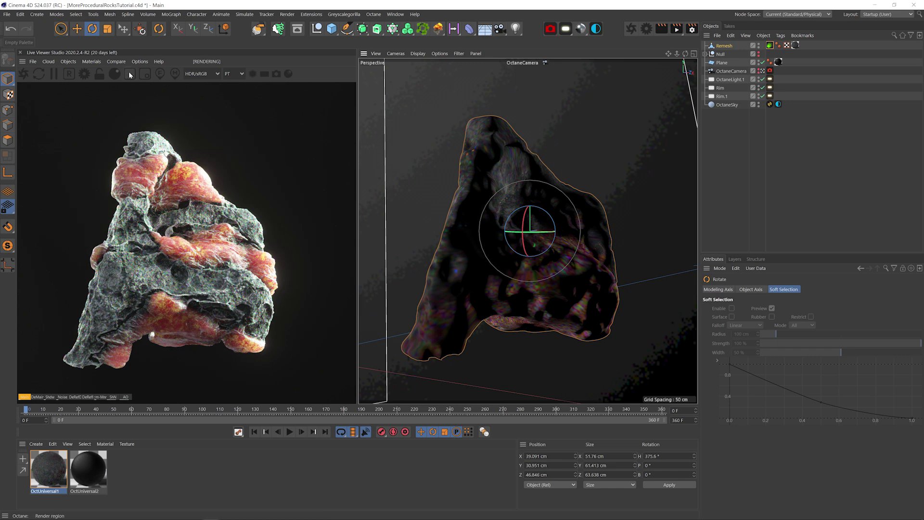
# Reopen the rock material's nodes, shift the bias of the upper Noise Gradient feeding the Multiply toward black, and save the scene.
pyautogui.doubleClick(58, 466)
pyautogui.moveTo(507, 101); pyautogui.dragTo(631, 76)
pyautogui.moveTo(457, 198); pyautogui.dragTo(503, 198)
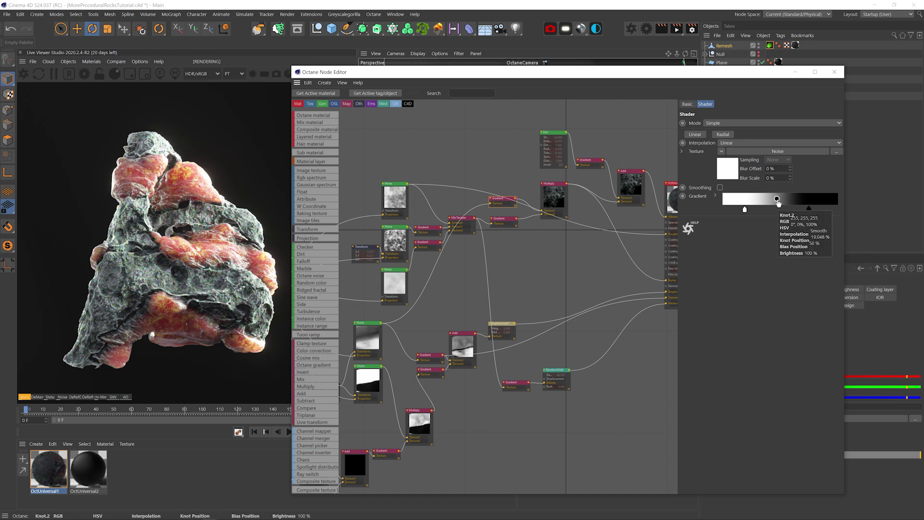
pyautogui.moveTo(778, 201); pyautogui.dragTo(800, 199)
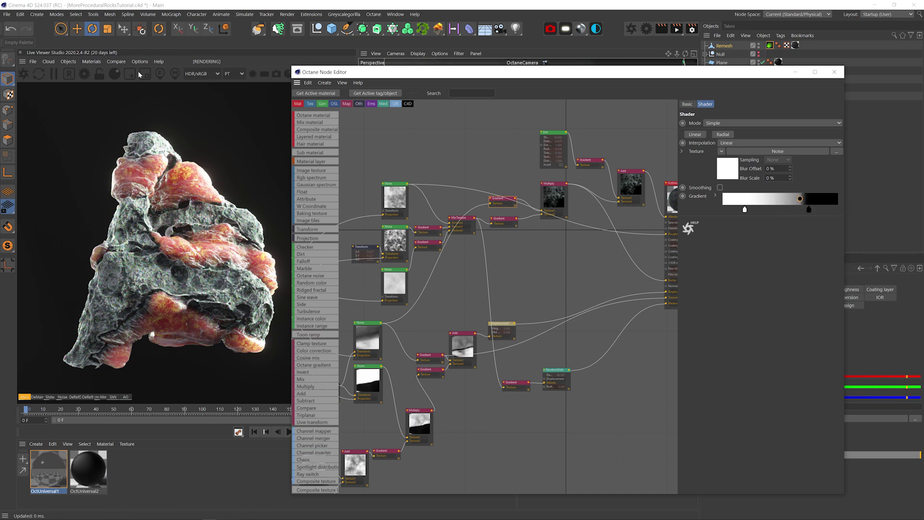
pyautogui.hotkey('ctrl', 's')
# Limit the live render to the rock's lower-left area, move that Gradient's bias and black knot close to white, and solo it.
pyautogui.moveTo(73, 280); pyautogui.dragTo(188, 371)
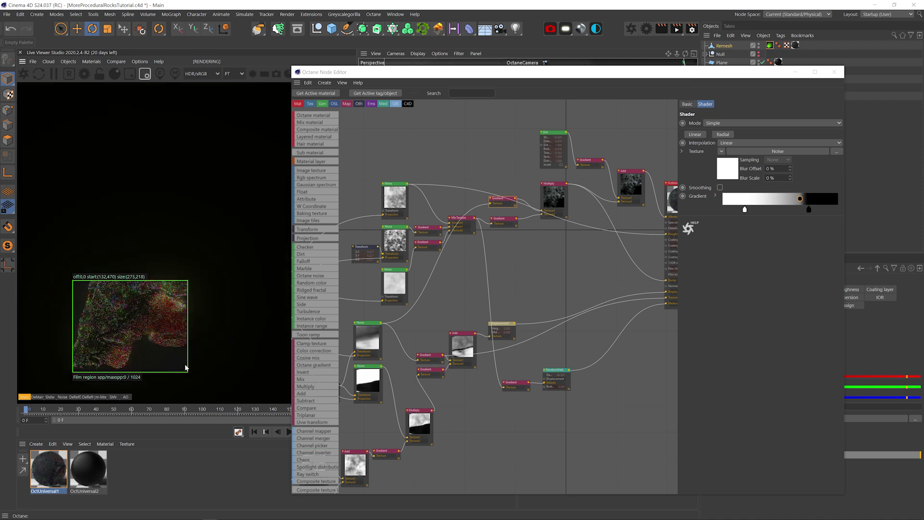
pyautogui.moveTo(800, 199); pyautogui.dragTo(754, 202)
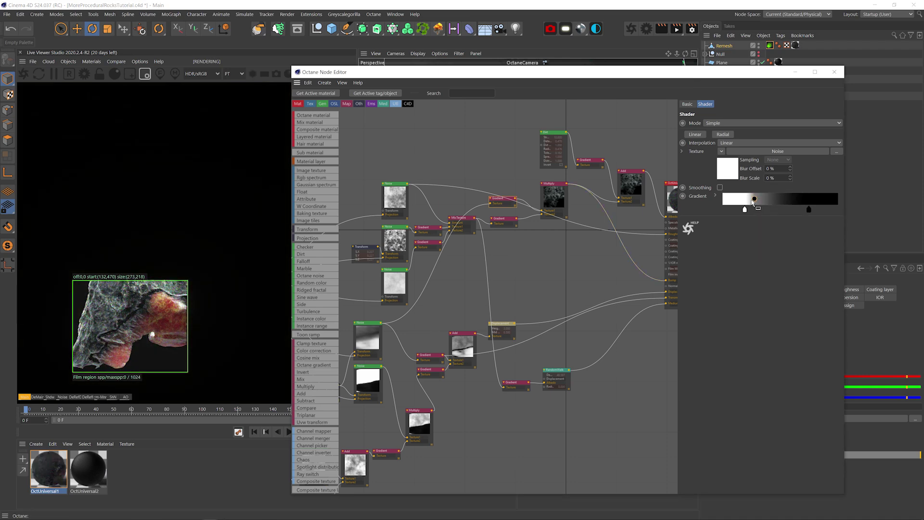
pyautogui.moveTo(809, 210); pyautogui.dragTo(758, 211)
pyautogui.click(514, 205)
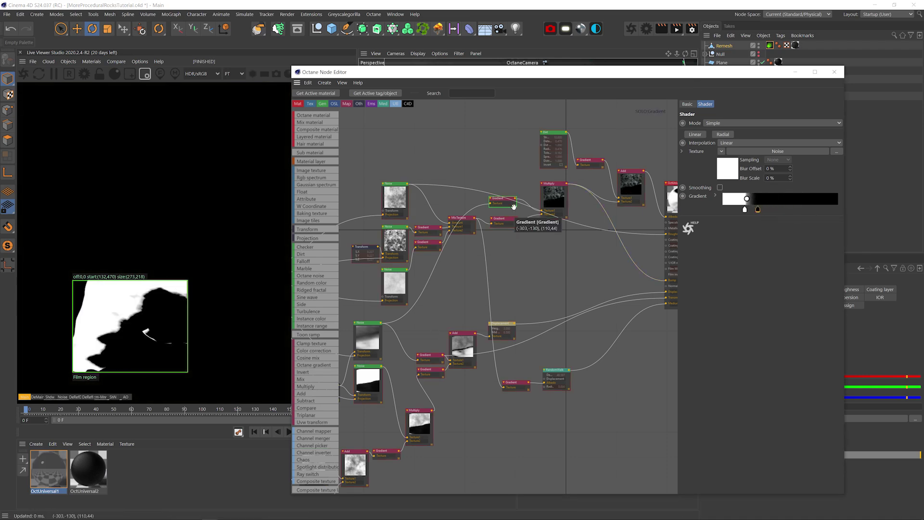
# Solo the Noise Gradient driving the transmission, move its white knot closer to black, save the scene and disable the solo.
pyautogui.click(436, 358)
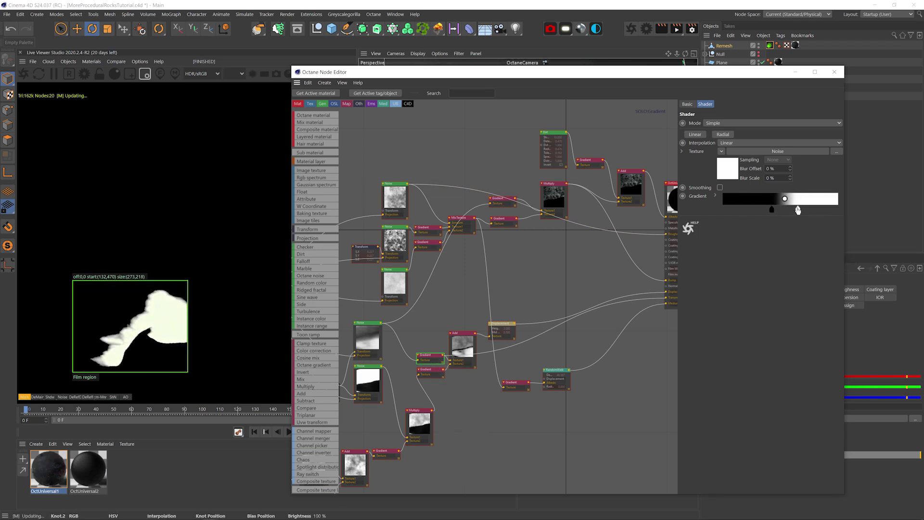
pyautogui.hotkey('ctrl', 's')
pyautogui.press('s')
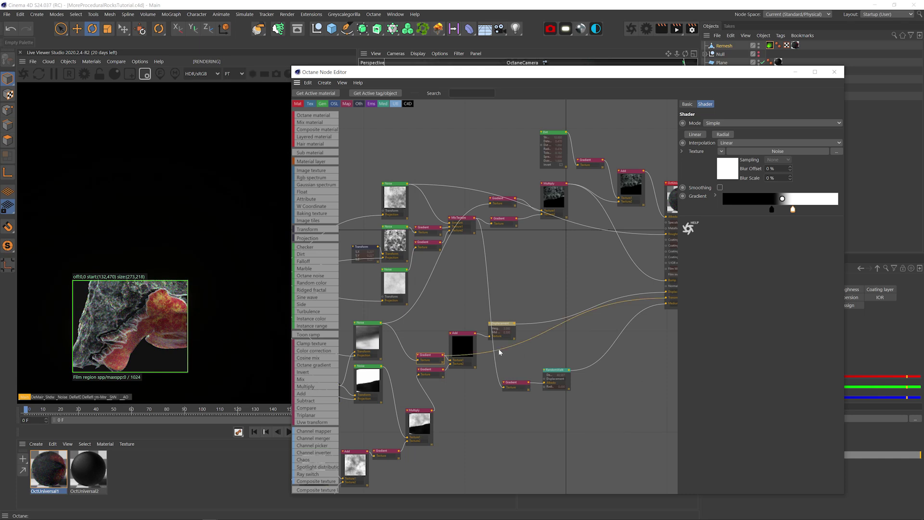
pyautogui.press('ctrl')
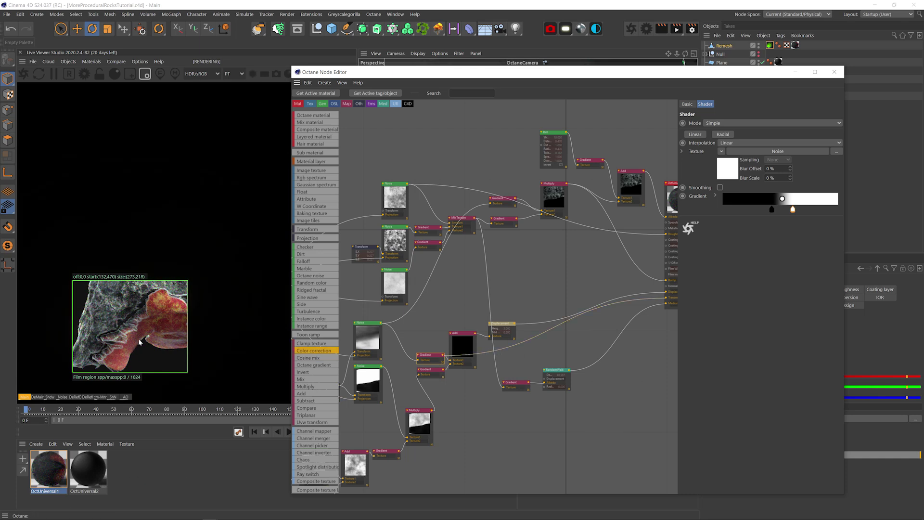
# Duplicate the Noise Gradient so the copy alone drives the transmission, and move the original Gradient's white knot close to the far white end.
pyautogui.press('ctrl')
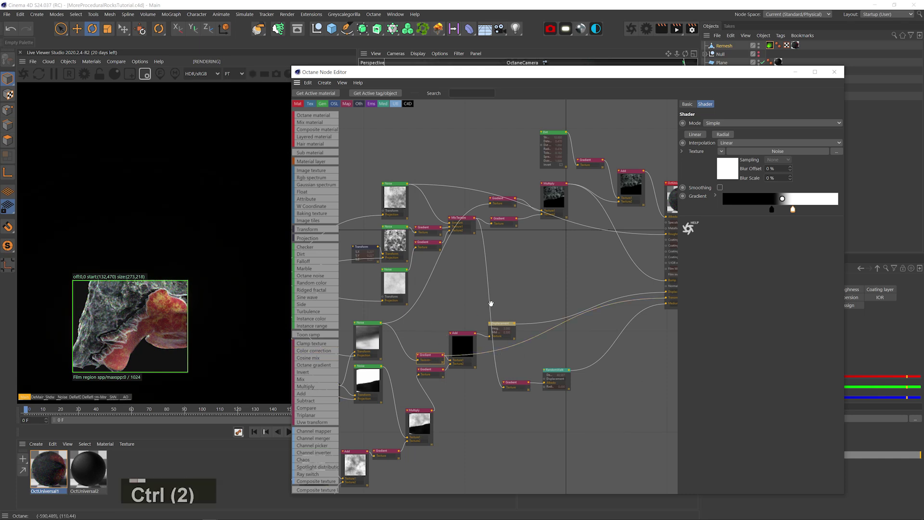
pyautogui.moveTo(570, 414); pyautogui.dragTo(544, 415)
pyautogui.moveTo(496, 376); pyautogui.dragTo(533, 395)
pyautogui.moveTo(516, 325); pyautogui.dragTo(558, 328)
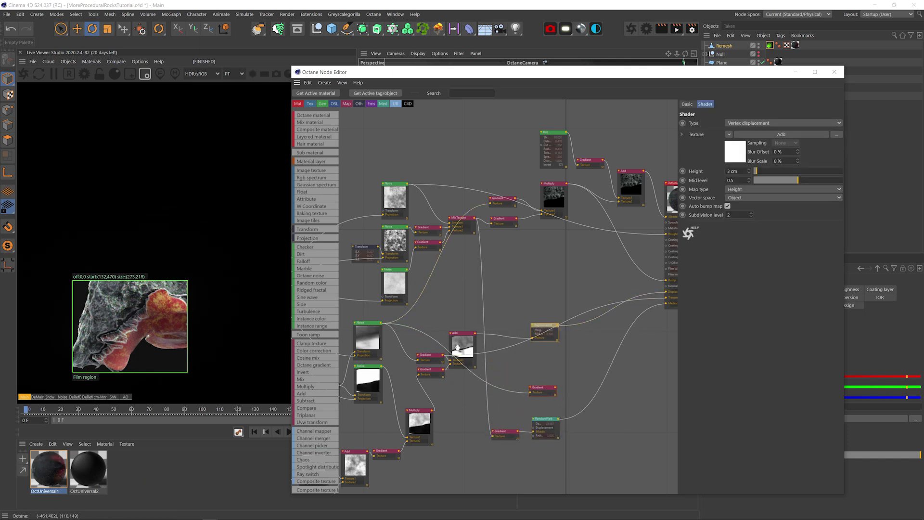
pyautogui.click(427, 358)
pyautogui.moveTo(795, 211); pyautogui.dragTo(825, 210)
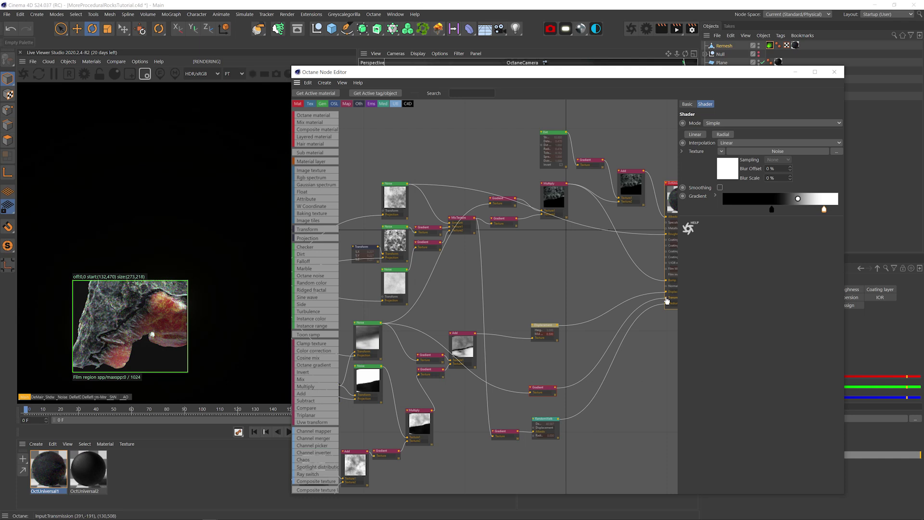
# Shift the transmission Gradient's knots slightly toward black and turn off the film region so the whole rock renders.
pyautogui.click(544, 392)
pyautogui.moveTo(784, 210)
pyautogui.mouseDown()
pyautogui.moveTo(767, 212)
pyautogui.moveTo(784, 210)
pyautogui.mouseUp()
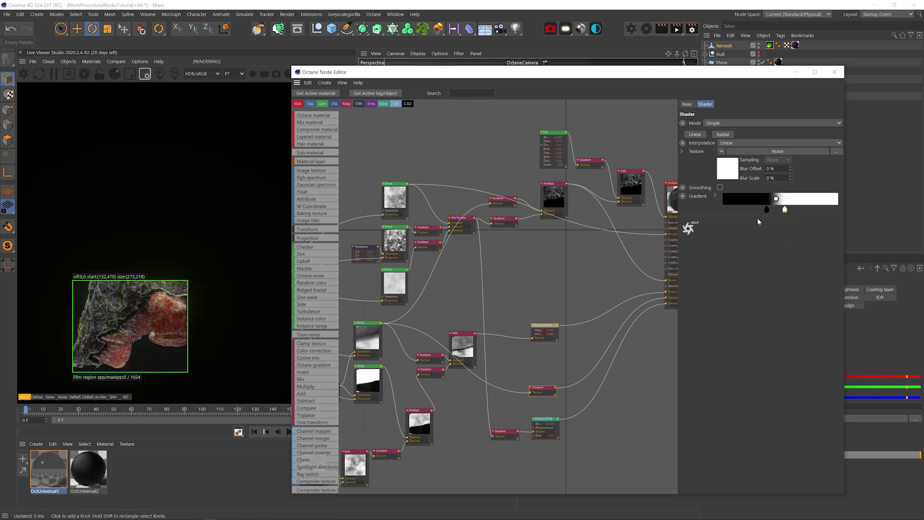
pyautogui.click(146, 74)
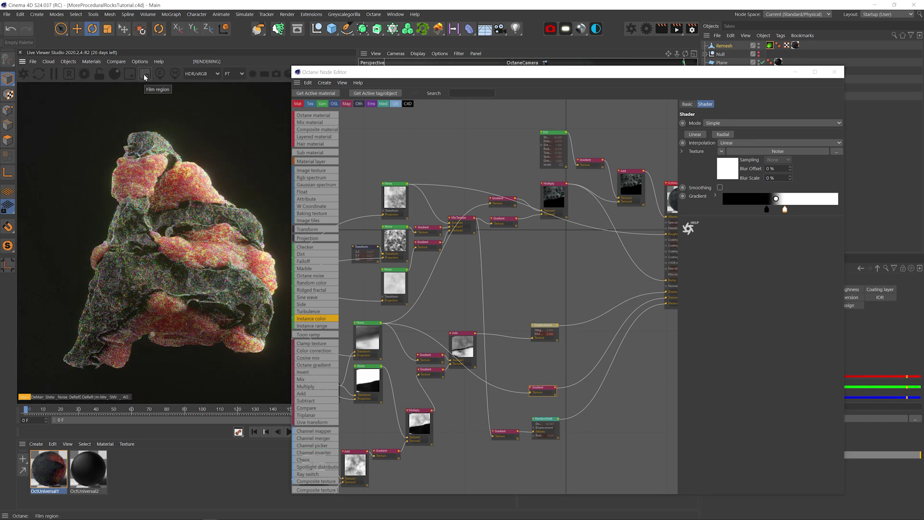
# Rearrange the lower noise, Multiply, Add and Transform nodes into a tidier, more spread-out layout.
pyautogui.scroll(-3, 505, 357)
pyautogui.moveTo(505, 357); pyautogui.dragTo(553, 315, button='middle')
pyautogui.moveTo(390, 435); pyautogui.dragTo(501, 284)
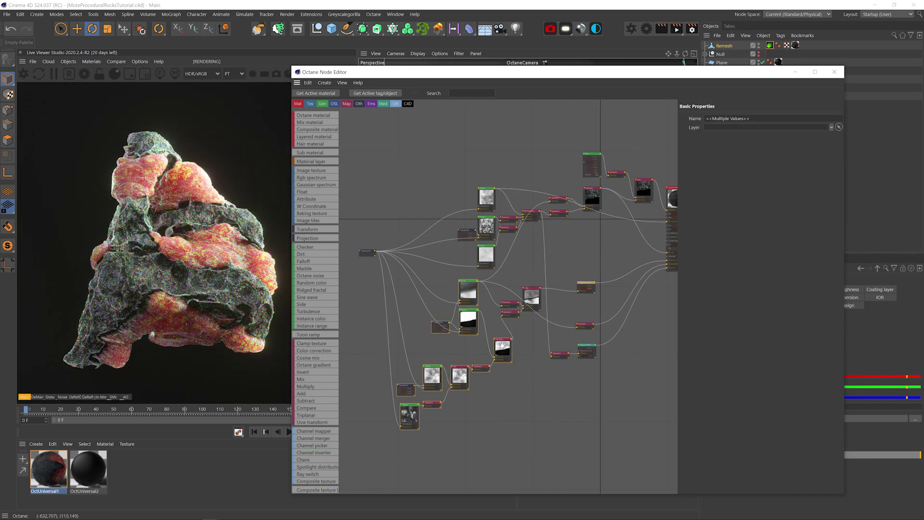
pyautogui.moveTo(502, 345); pyautogui.dragTo(474, 313)
pyautogui.click(496, 352)
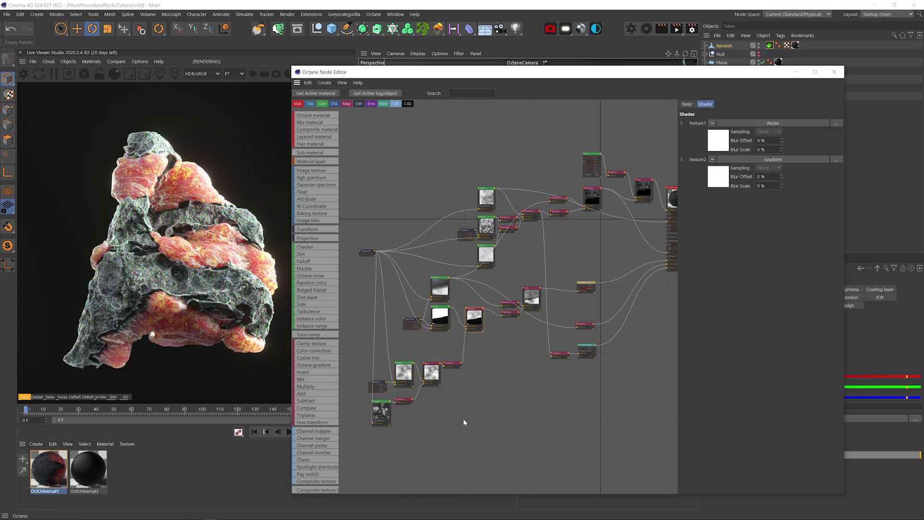
pyautogui.moveTo(468, 425); pyautogui.dragTo(373, 361)
pyautogui.moveTo(431, 371); pyautogui.dragTo(419, 351)
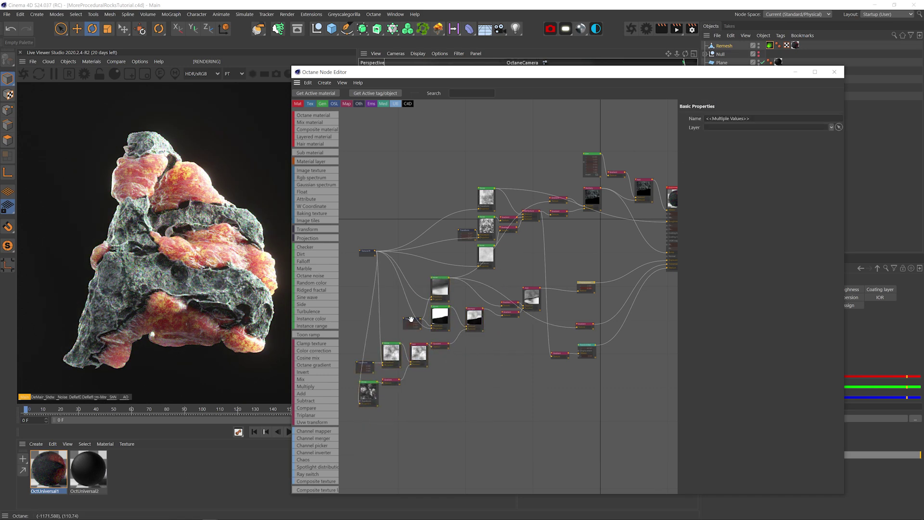
pyautogui.moveTo(412, 319); pyautogui.dragTo(403, 302)
# Try an X rotation of about -147 and a Y translation of about 0.57 on the displacement noises' Transform, and undo both changes.
pyautogui.click(763, 149)
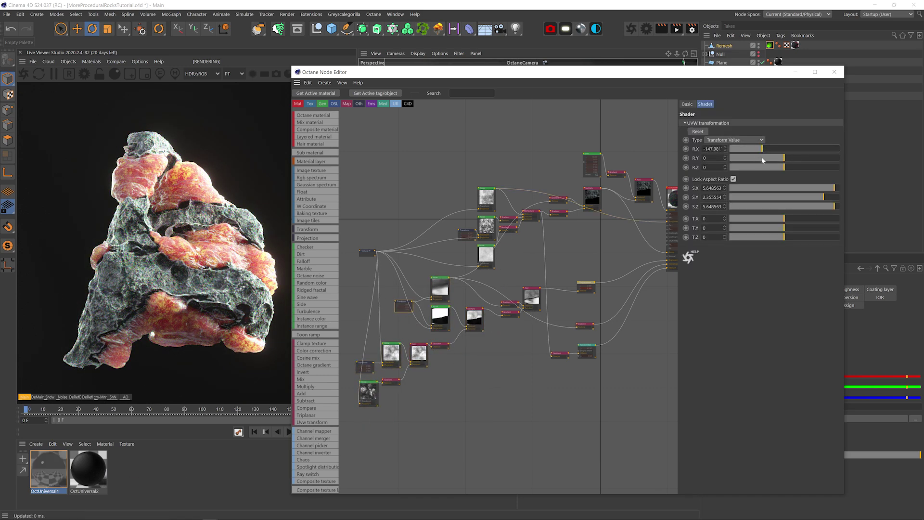
pyautogui.click(816, 228)
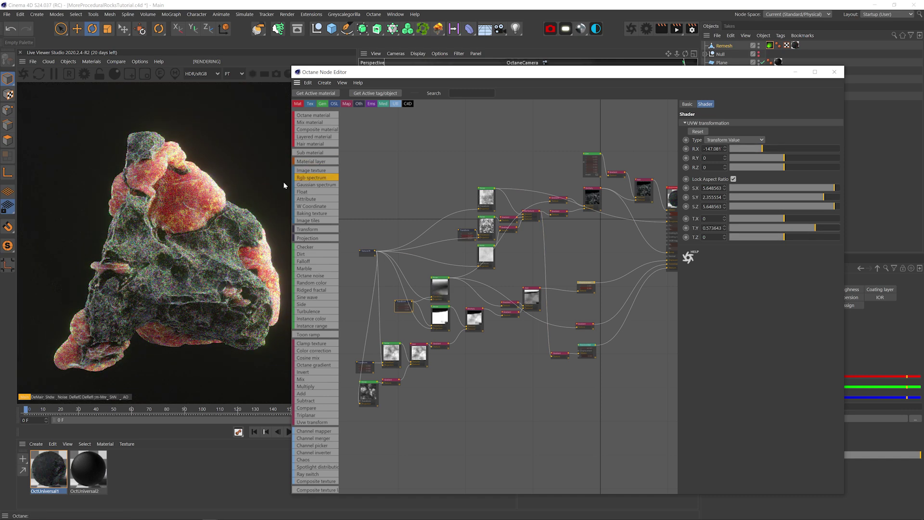
pyautogui.moveTo(442, 75); pyautogui.dragTo(462, 356)
pyautogui.hotkey('ctrl', 'z')
pyautogui.hotkey('ctrl', 'z')
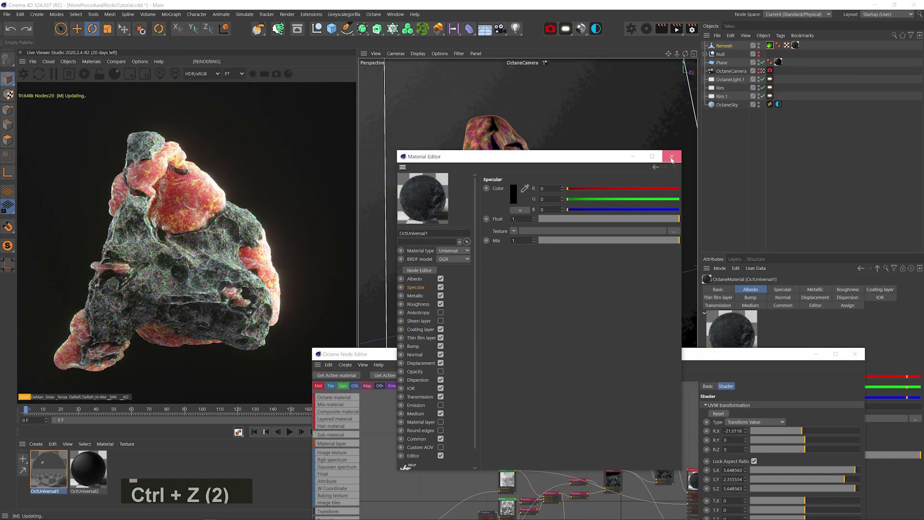
# Close the Material Editor, save the scene and set the power of the Rim.1 light to 80.
pyautogui.click(671, 157)
pyautogui.hotkey('ctrl', 's')
pyautogui.click(762, 62)
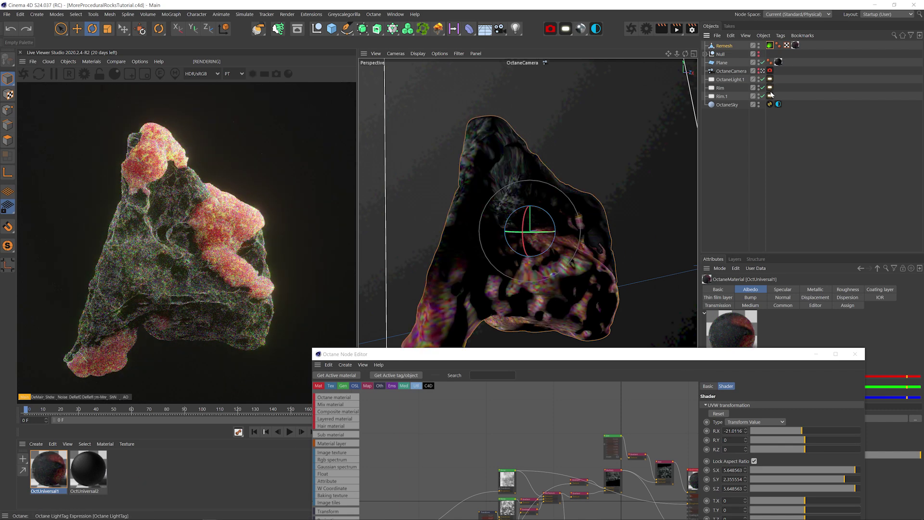
pyautogui.click(770, 87)
pyautogui.click(770, 96)
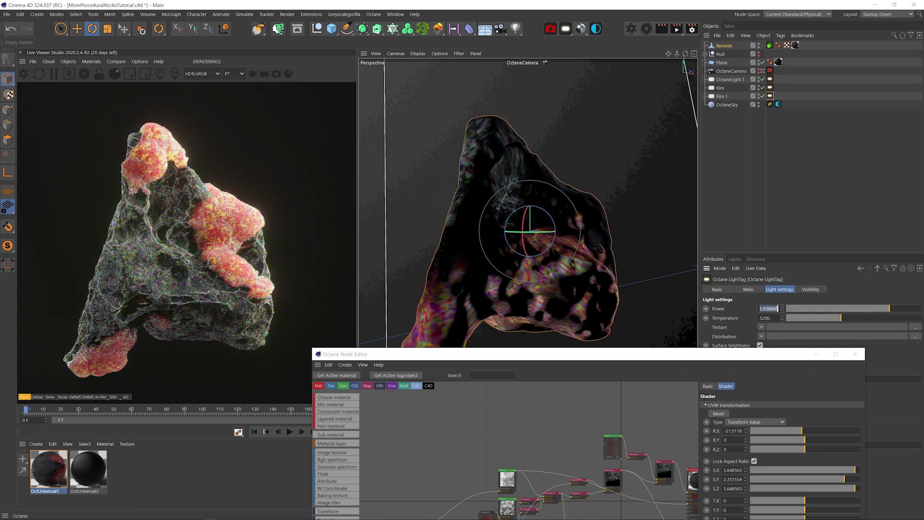
pyautogui.write('80')
pyautogui.press('Return')
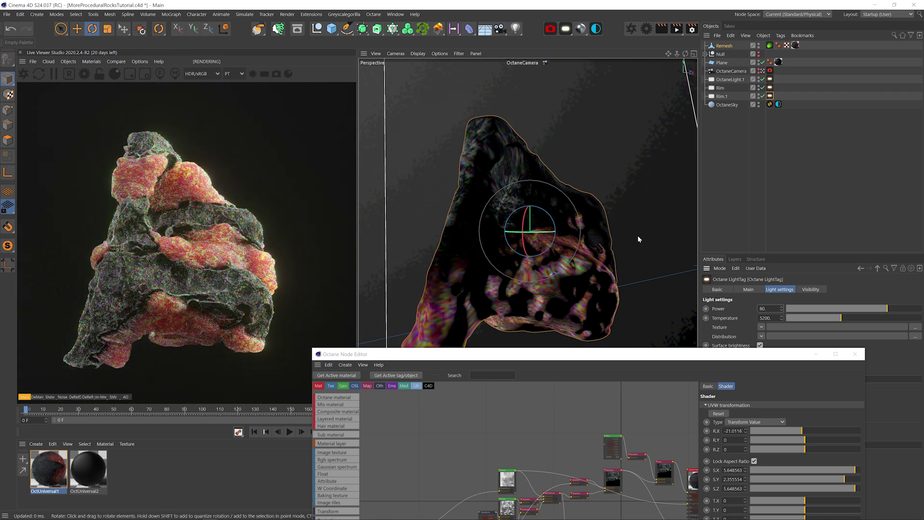
# Duplicate the OctaneCamera and frame a close-up of the rock's upper part through the original camera.
pyautogui.keyDown('ctrl'); pyautogui.moveTo(730, 71); pyautogui.dragTo(731, 66); pyautogui.keyUp('ctrl')
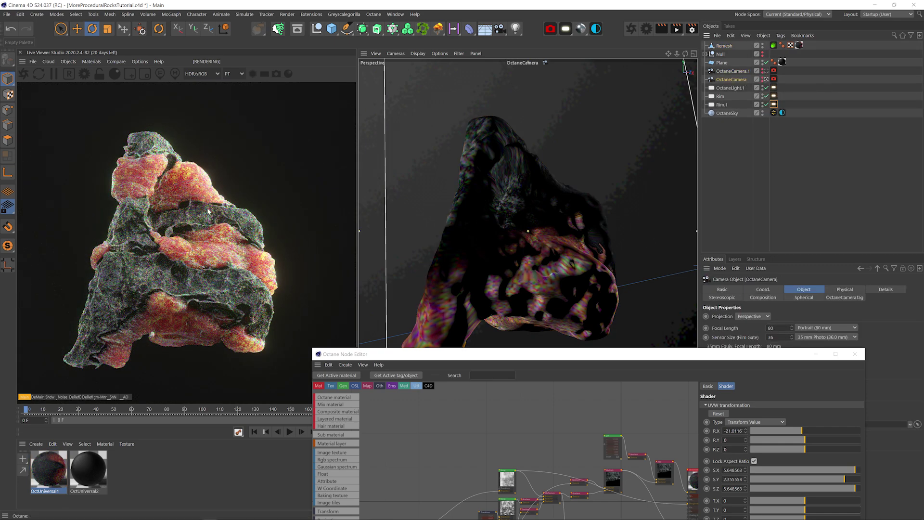
pyautogui.scroll(5, 556, 207)
pyautogui.moveTo(564, 202); pyautogui.dragTo(532, 222)
# Pick the camera focus on the rock's surface in the live render and set the close-up camera's aperture to about 0.919 cm.
pyautogui.click(160, 73)
pyautogui.click(190, 212)
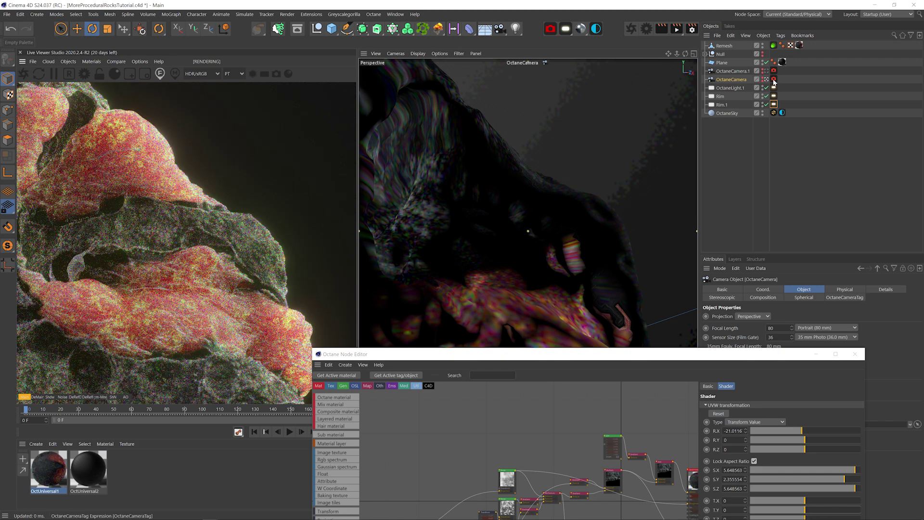
pyautogui.click(774, 79)
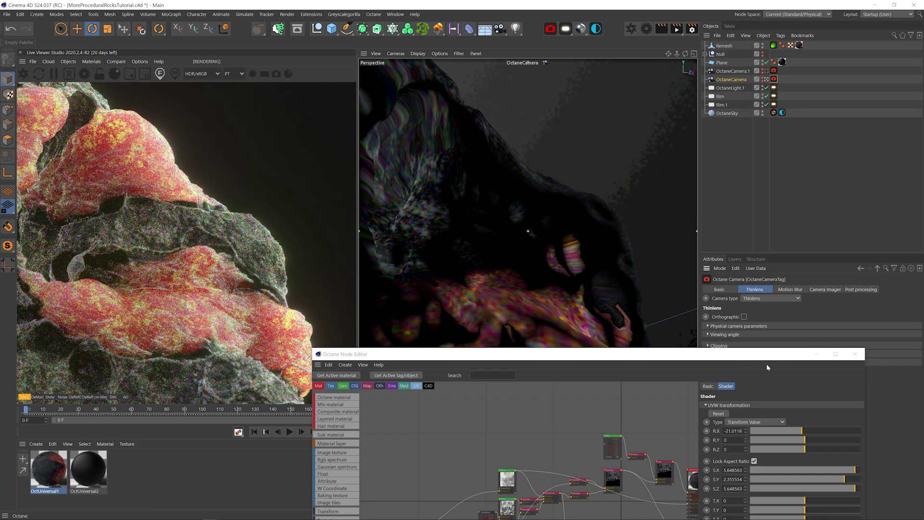
pyautogui.moveTo(766, 355); pyautogui.dragTo(759, 410)
pyautogui.click(823, 381)
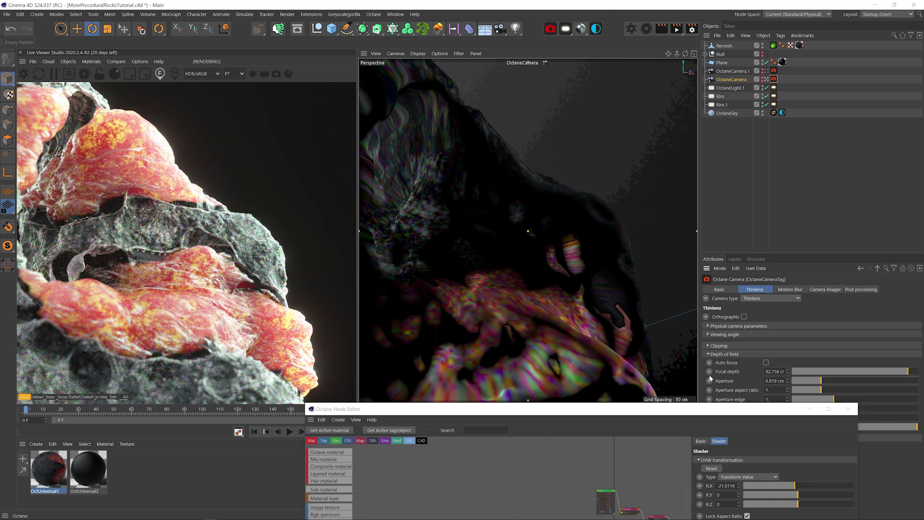
# Lower the rock material's dispersion coefficient to about zero and set its specular Float to about 0.818.
pyautogui.moveTo(641, 411); pyautogui.dragTo(671, 63)
pyautogui.moveTo(702, 173); pyautogui.dragTo(617, 209, button='middle')
pyautogui.click(640, 217)
pyautogui.click(738, 104)
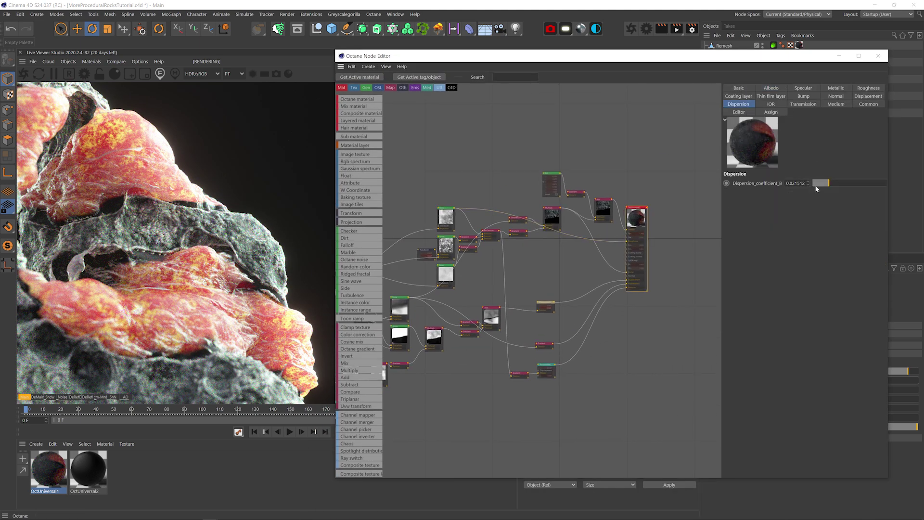
pyautogui.moveTo(817, 186); pyautogui.dragTo(813, 186)
pyautogui.click(801, 90)
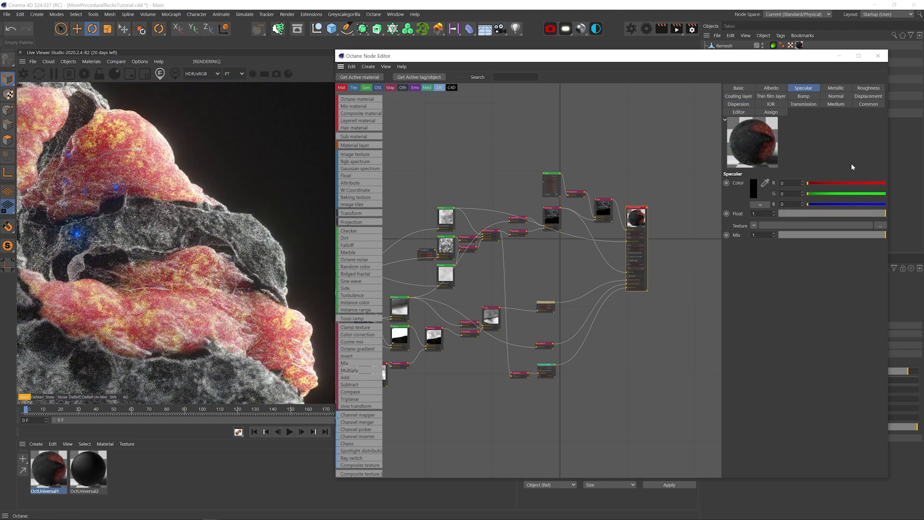
pyautogui.moveTo(874, 215); pyautogui.dragTo(867, 216)
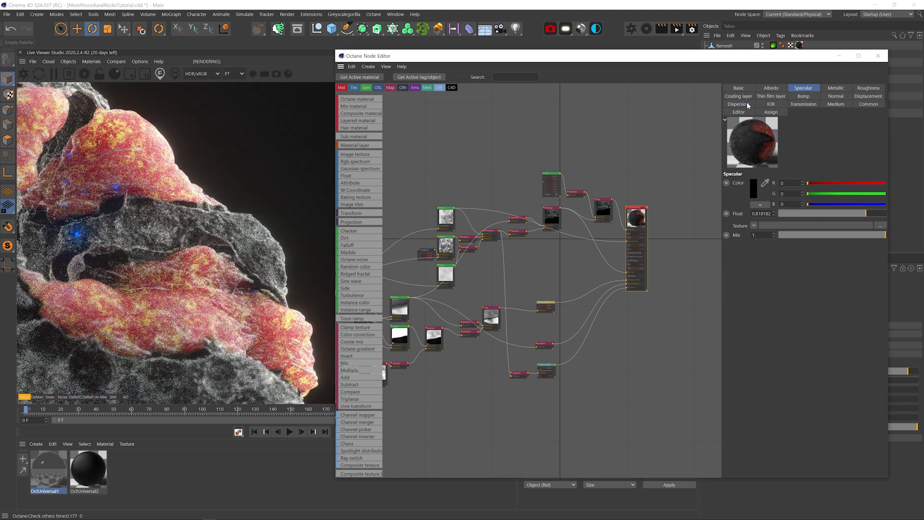
# Set the Mid level of the vertex displacement to 0.
pyautogui.click(546, 306)
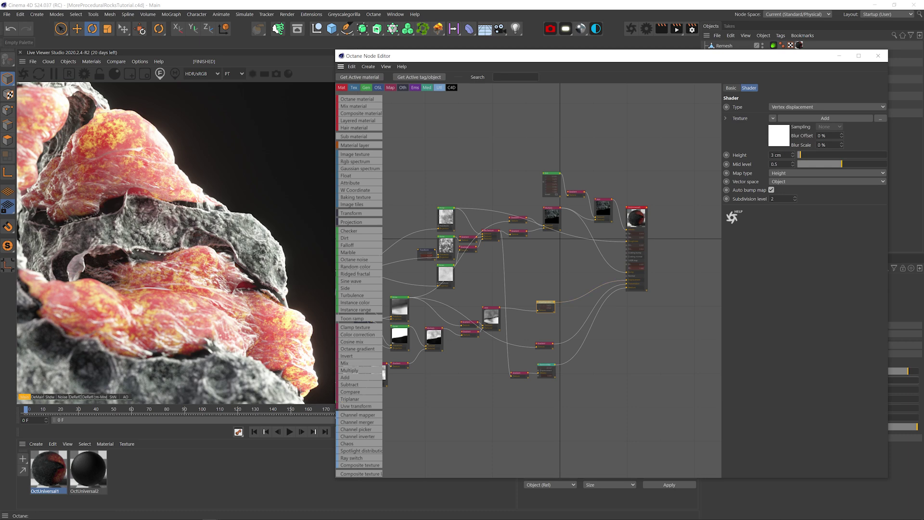
pyautogui.write('0')
pyautogui.press('Return')
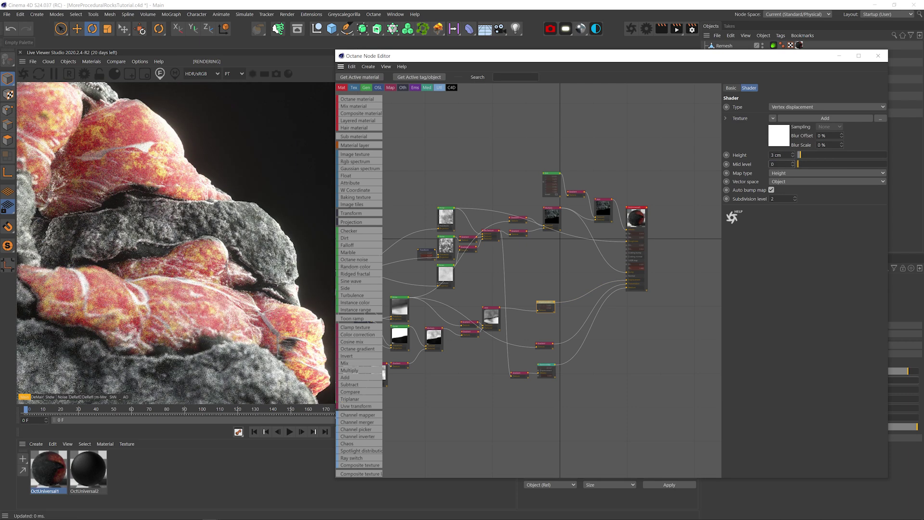
# View the scene through OctaneCamera.1 and set the displacement's Mid level to 0.1.
pyautogui.moveTo(764, 58); pyautogui.dragTo(749, 145)
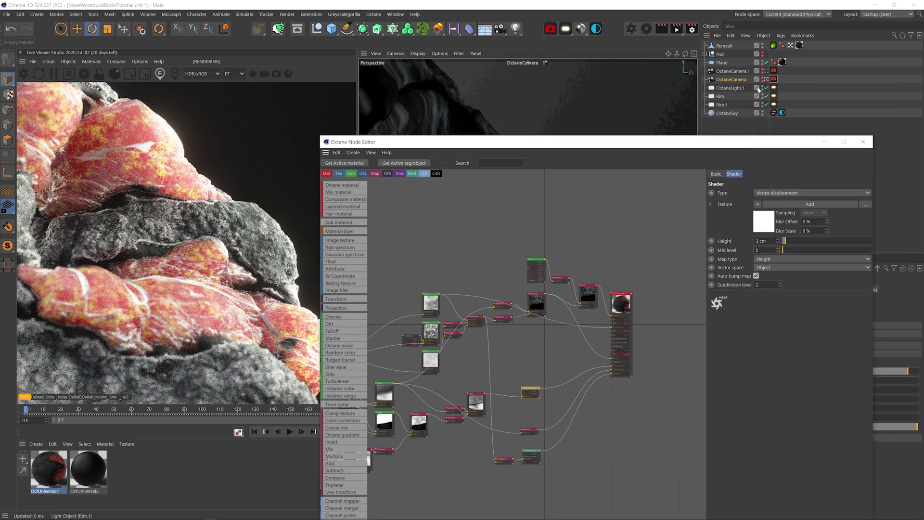
pyautogui.click(765, 71)
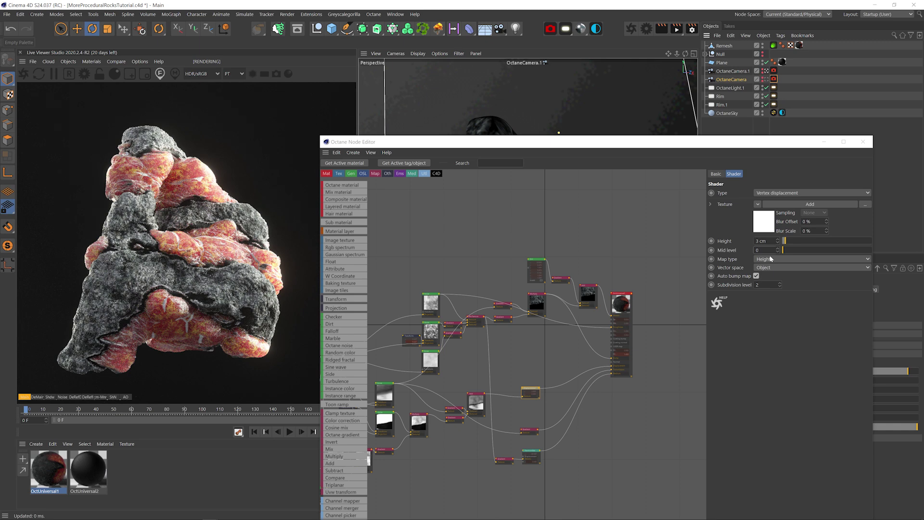
pyautogui.write('.1')
pyautogui.press('Return')
# Connect the middle rock Noise to the Dirt node's dirt map through a new Gradient with its white knot near black, and save the scene.
pyautogui.scroll(3, 503, 299)
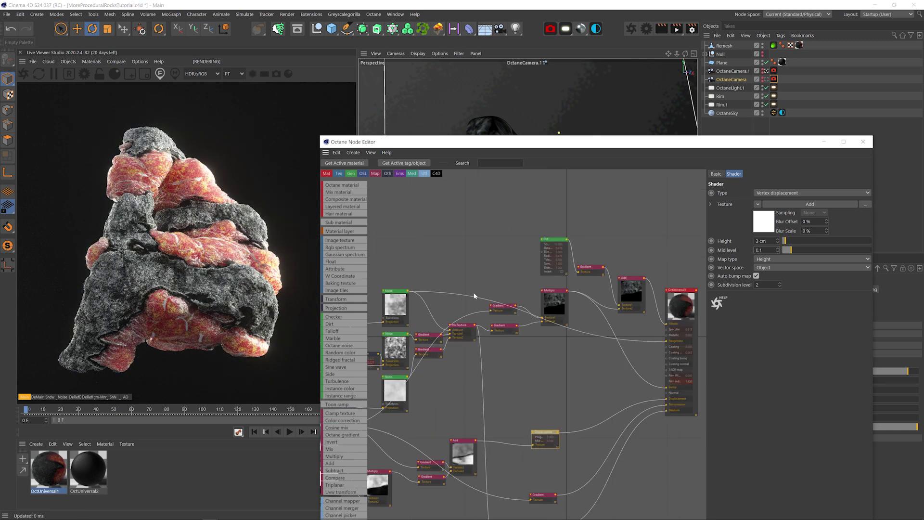
pyautogui.moveTo(409, 333); pyautogui.dragTo(542, 252)
pyautogui.click(554, 248)
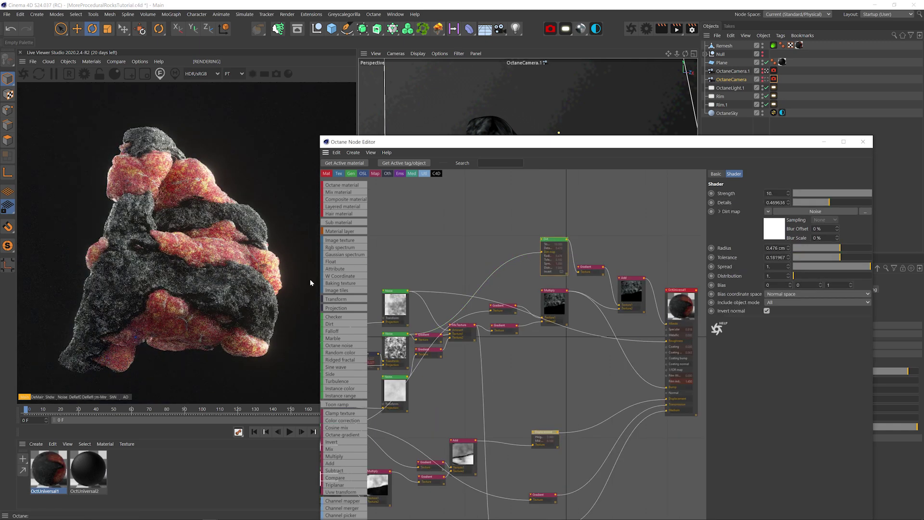
pyautogui.moveTo(491, 265); pyautogui.dragTo(500, 256)
pyautogui.moveTo(866, 279); pyautogui.dragTo(766, 279)
pyautogui.press('s')
pyautogui.click(494, 253)
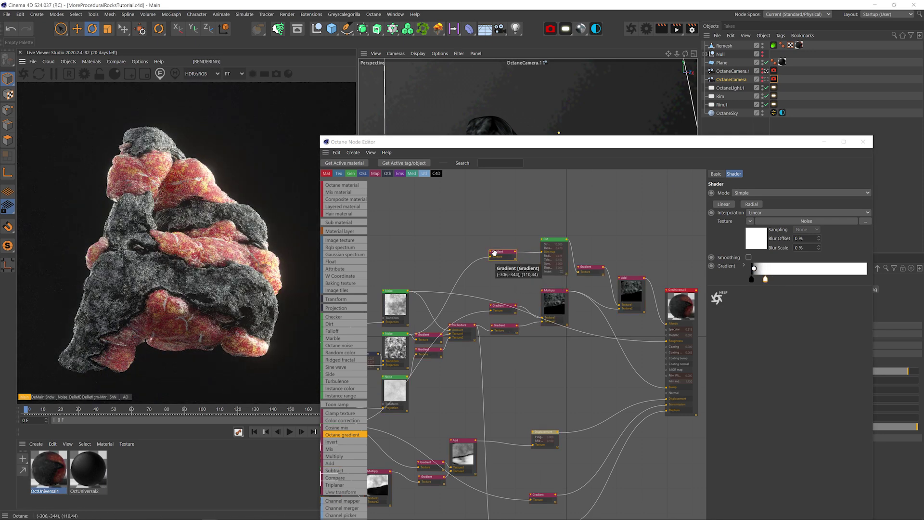
# Try Mid level values of 0.2, 0.3 and 0.5 on the vertex displacement.
pyautogui.moveTo(546, 366); pyautogui.dragTo(539, 344, button='middle')
pyautogui.click(537, 414)
pyautogui.doubleClick(763, 250)
pyautogui.write('2')
pyautogui.press('Return')
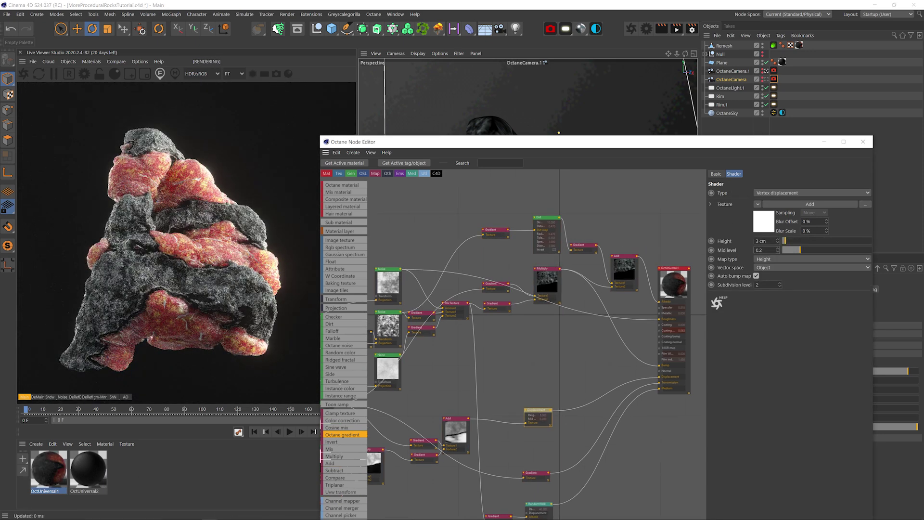
pyautogui.write('3')
pyautogui.press('Return')
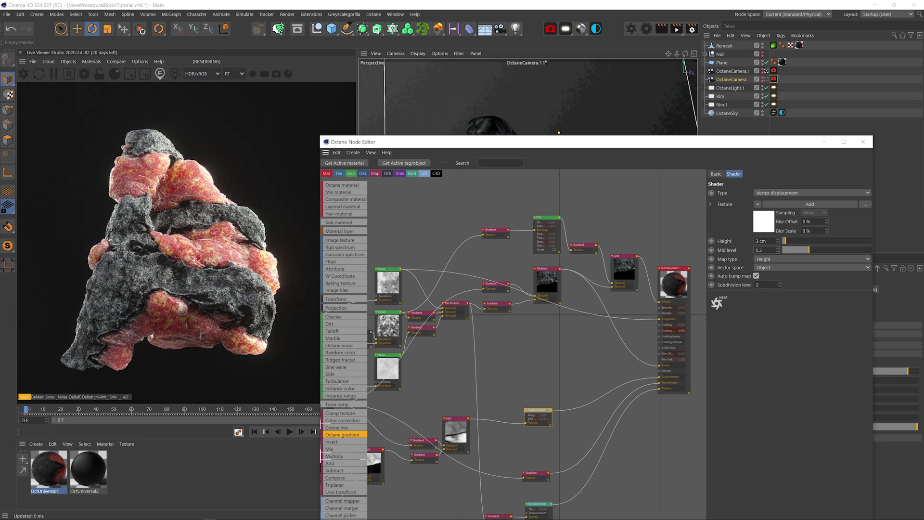
pyautogui.press('Return')
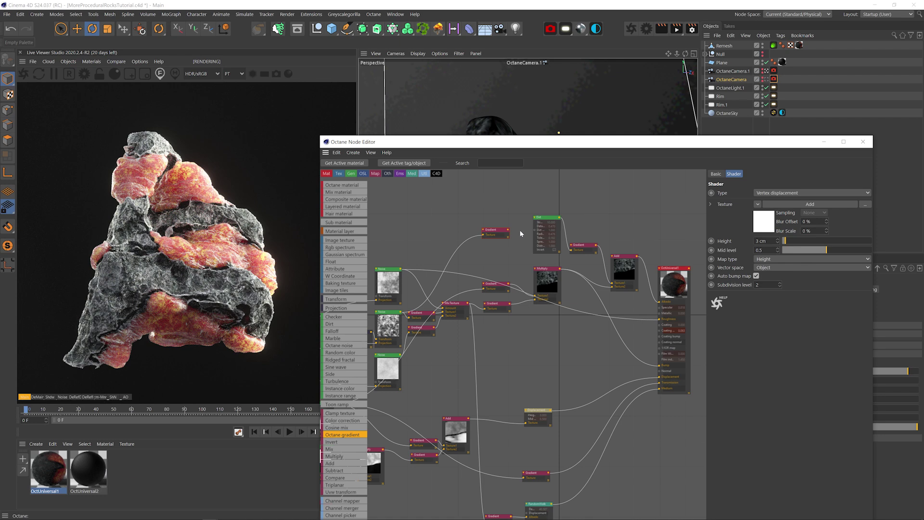
# Set the displacement's Mid level to 0.2 and save the scene.
pyautogui.write('0.2')
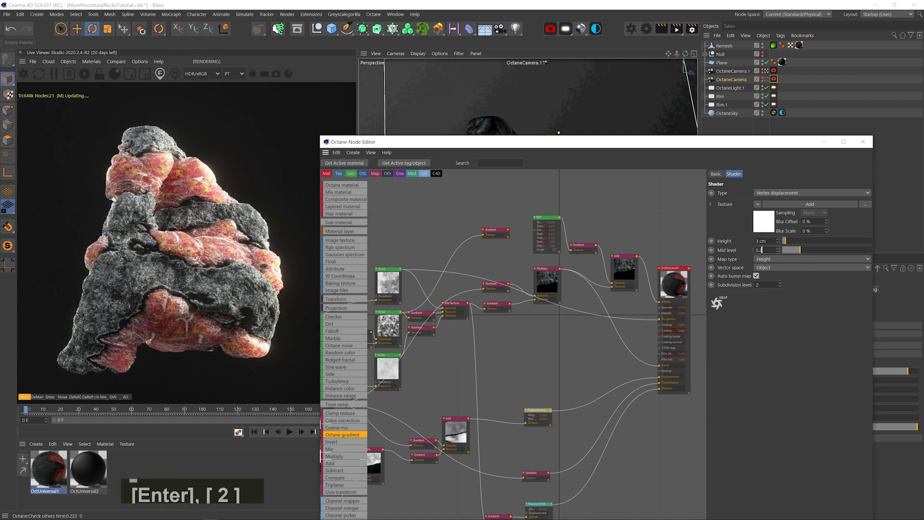
pyautogui.press('Return')
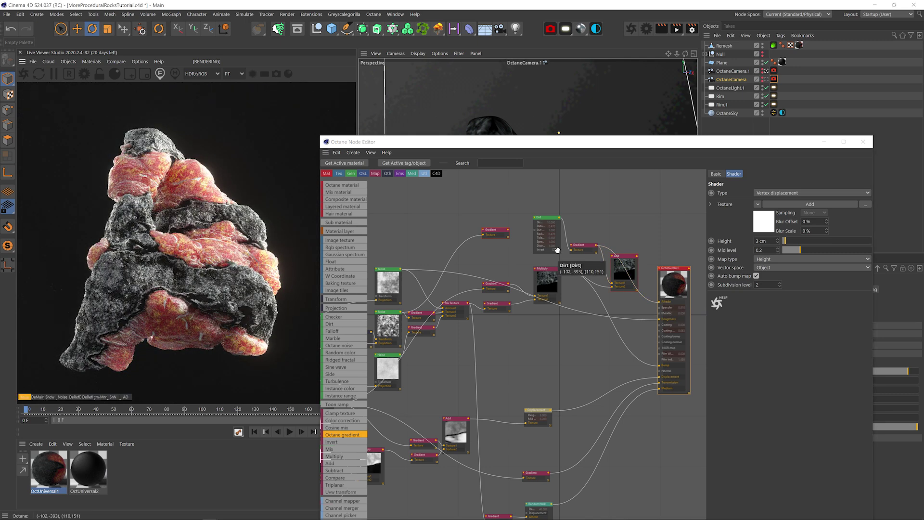
pyautogui.moveTo(473, 368)
pyautogui.mouseDown(button='middle')
pyautogui.moveTo(562, 233)
pyautogui.moveTo(518, 339)
pyautogui.moveTo(524, 332)
pyautogui.mouseUp(button='middle')
pyautogui.hotkey('ctrl', 's')
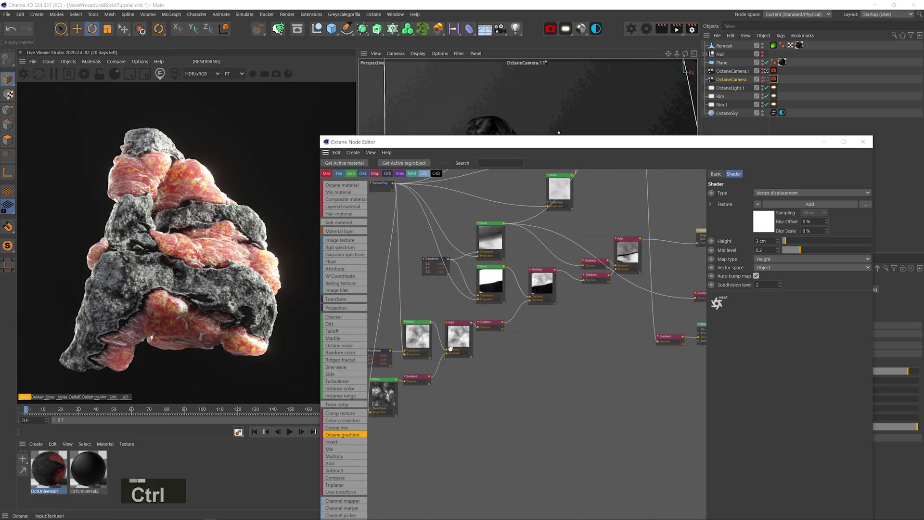
# Solo the Gradient between the Multiply and the displacement's Add node and set its white knot's value to 50%.
pyautogui.click(490, 325)
pyautogui.rightClick(602, 280)
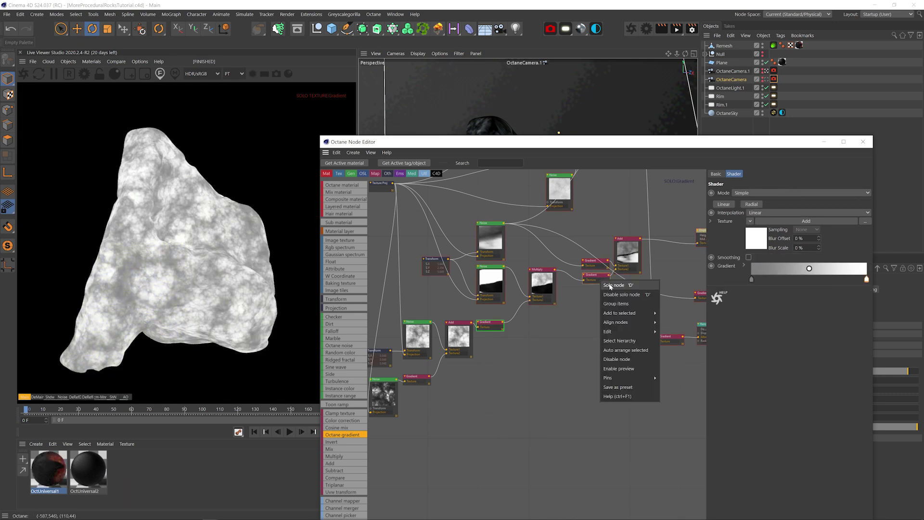
pyautogui.click(610, 285)
pyautogui.click(485, 324)
pyautogui.doubleClick(866, 279)
pyautogui.doubleClick(764, 308)
pyautogui.write('50')
pyautogui.press('Return')
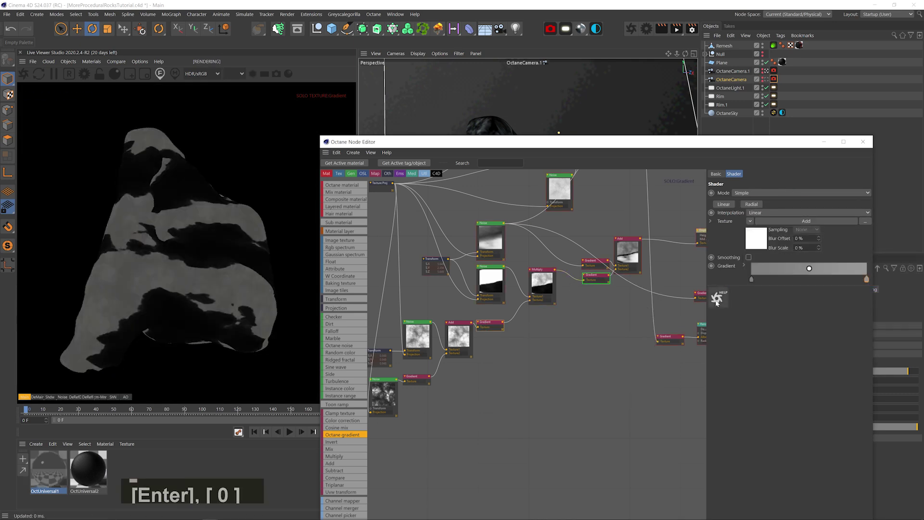
# Set the same Gradient's start knot value to 0 and return from solo to the full render.
pyautogui.doubleClick(752, 279)
pyautogui.doubleClick(680, 306)
pyautogui.write('0')
pyautogui.rightClick(597, 277)
pyautogui.click(608, 281)
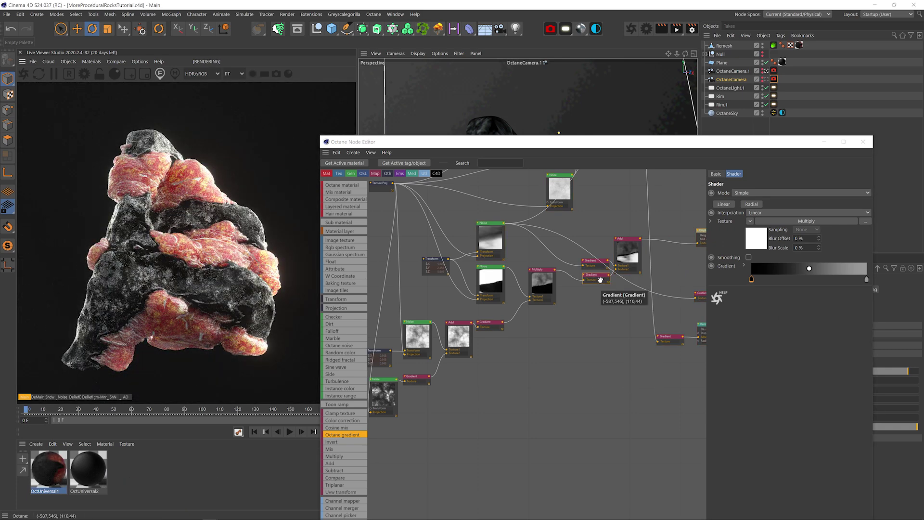
# Set the vertex displacement's Height to 5 cm.
pyautogui.click(626, 240)
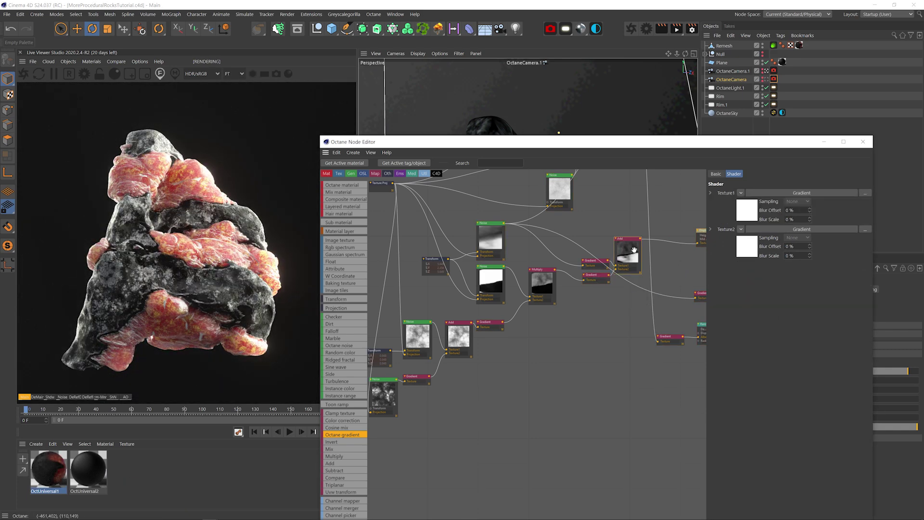
pyautogui.moveTo(669, 244); pyautogui.dragTo(594, 255, button='middle')
pyautogui.click(634, 240)
pyautogui.click(634, 240)
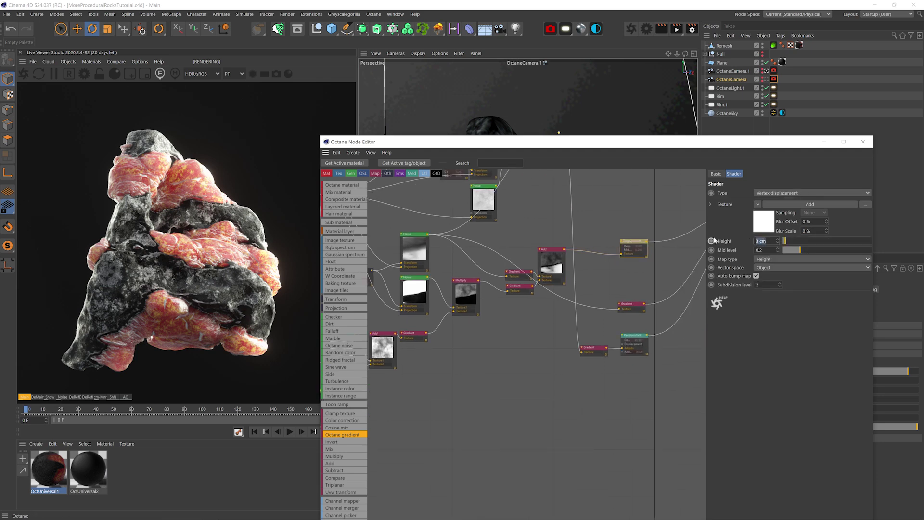
pyautogui.write('5')
pyautogui.press('Return')
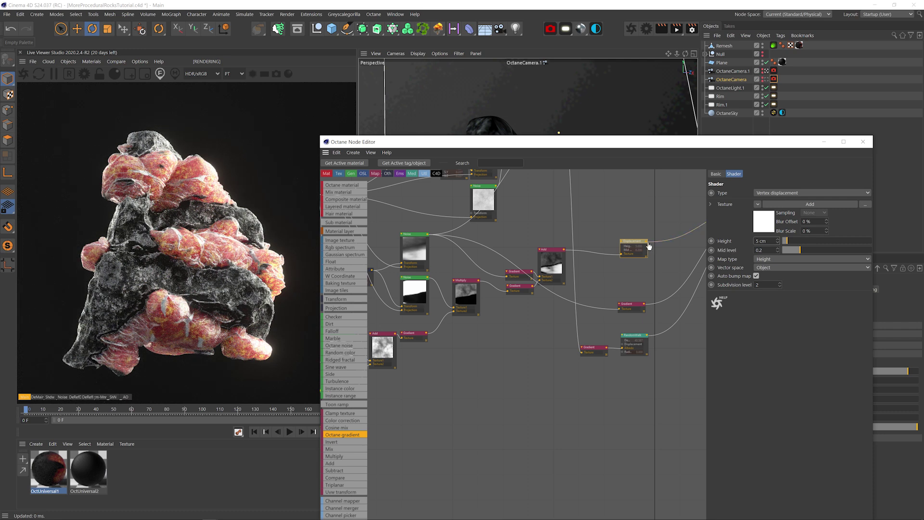
# Rearrange the dirt nodes ahead of the Multiply, connecting the mask Gradient to the Multiply and the Mix texture's Gradient to the Add.
pyautogui.moveTo(608, 254); pyautogui.dragTo(471, 441, button='middle')
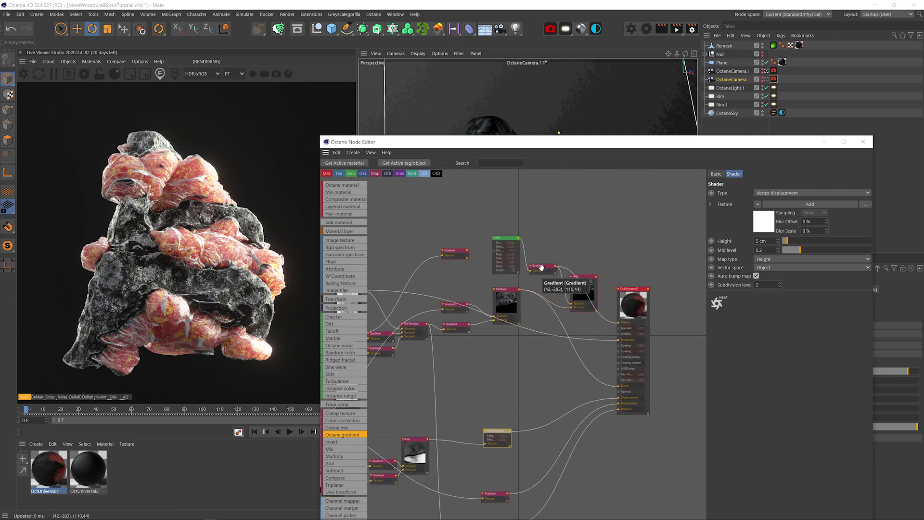
pyautogui.moveTo(505, 289)
pyautogui.mouseDown()
pyautogui.moveTo(544, 290)
pyautogui.moveTo(499, 285)
pyautogui.mouseUp()
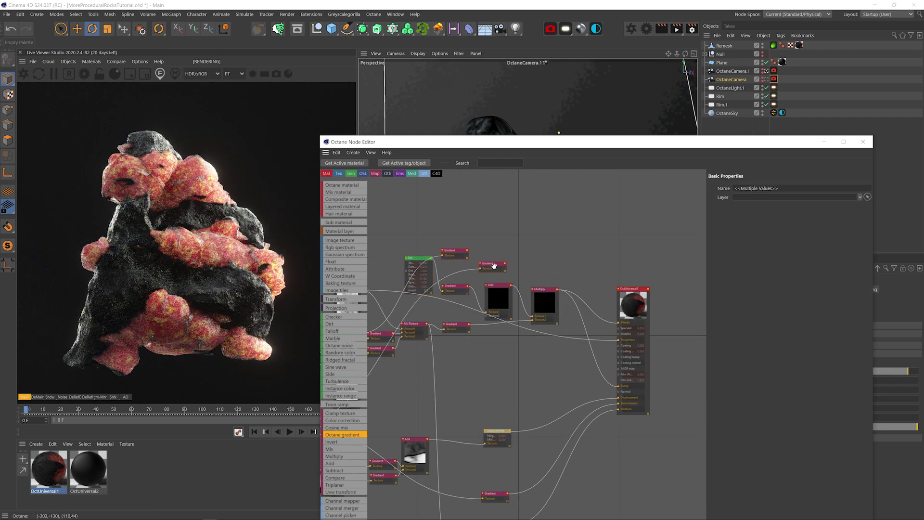
pyautogui.moveTo(507, 264); pyautogui.dragTo(532, 320)
pyautogui.moveTo(469, 324); pyautogui.dragTo(486, 316)
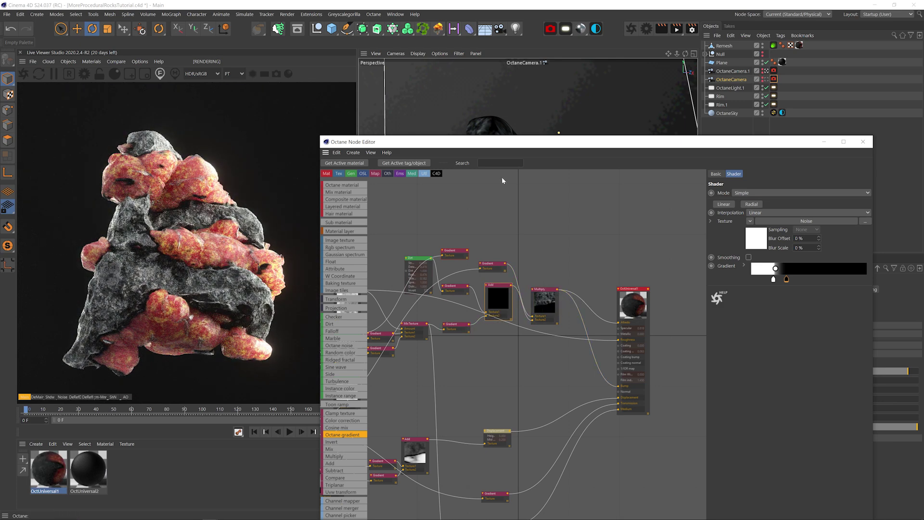
# Solo the albedo Multiply and the transmission Gradient to compare their masks, save the scene and return to the full render.
pyautogui.click(552, 305)
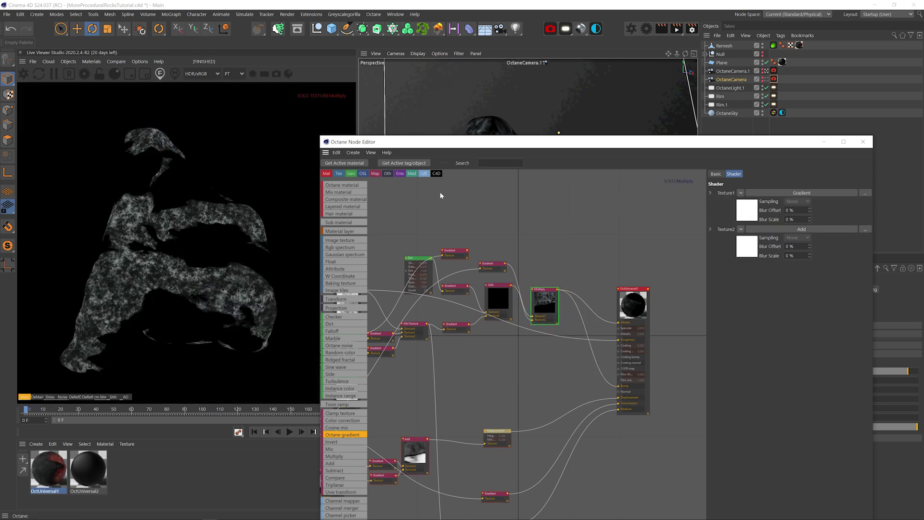
pyautogui.rightClick(499, 495)
pyautogui.click(514, 408)
pyautogui.hotkey('ctrl', 's')
pyautogui.rightClick(542, 290)
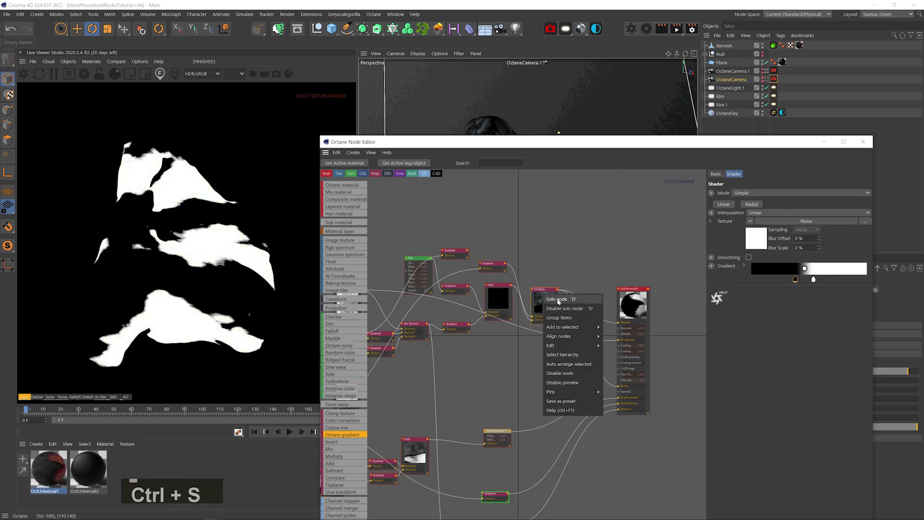
pyautogui.click(557, 298)
pyautogui.click(526, 289)
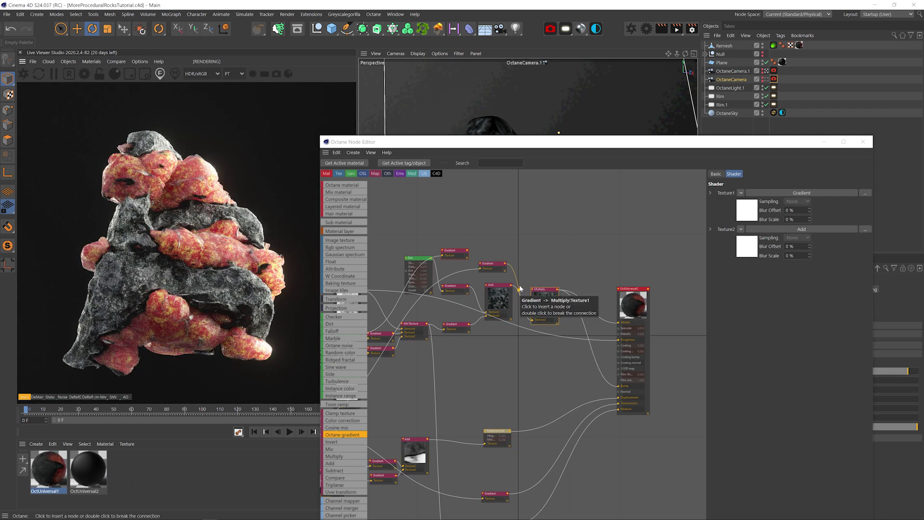
# Try a Mid level of 0.5 on the vertex displacement.
pyautogui.click(497, 433)
pyautogui.click(766, 240)
pyautogui.write('5')
pyautogui.press('Return')
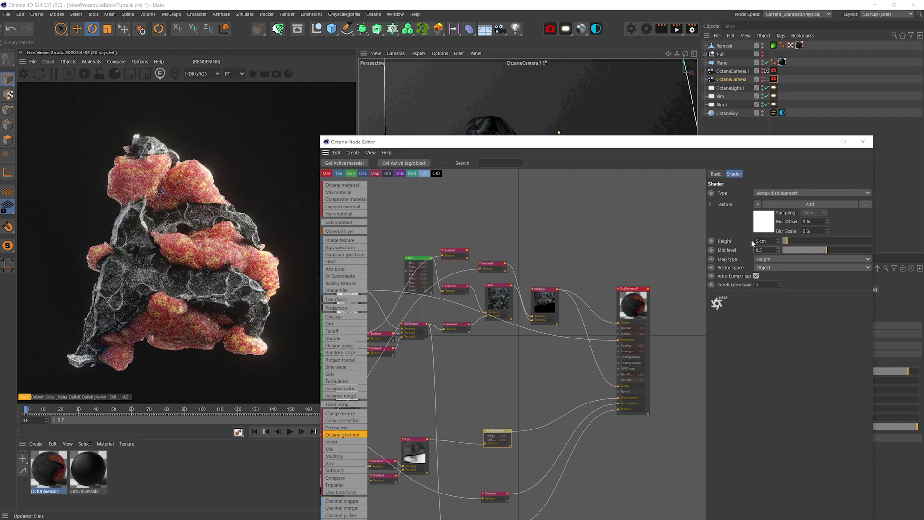
# Try a value of 30% on the end knot of the Gradient after the displacement Multiply, and return it to 50%.
pyautogui.click(491, 384)
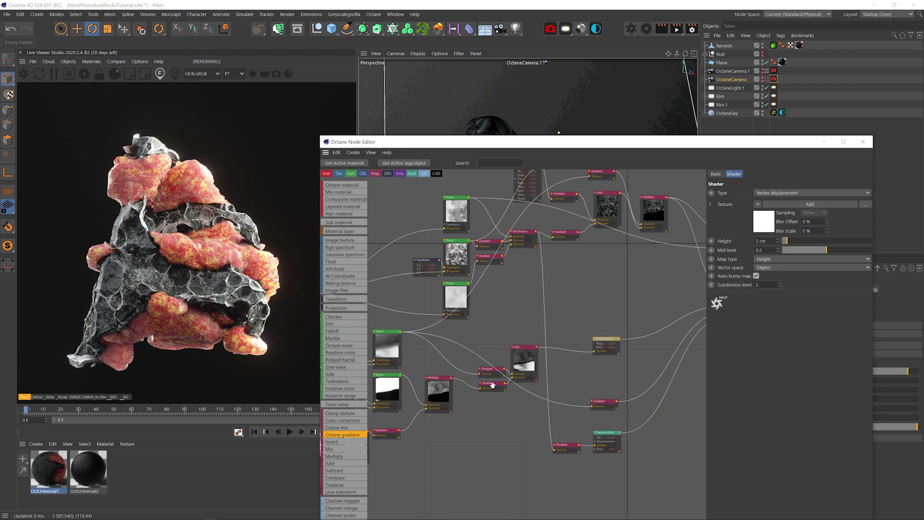
pyautogui.doubleClick(867, 279)
pyautogui.write('30')
pyautogui.press('Return')
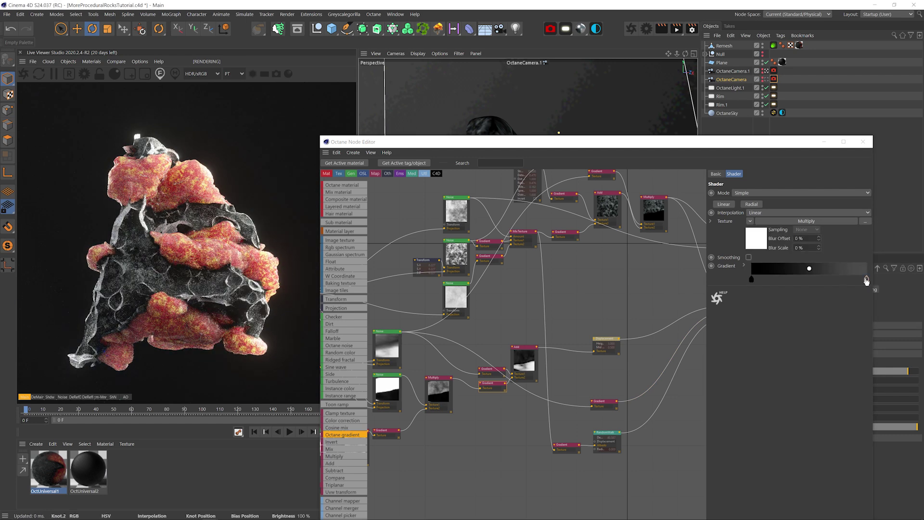
pyautogui.doubleClick(867, 280)
pyautogui.write('50')
pyautogui.press('Return')
# Set the vertex displacement's Mid level to 0.2.
pyautogui.click(606, 339)
pyautogui.doubleClick(763, 250)
pyautogui.write('0.2')
pyautogui.press('Return')
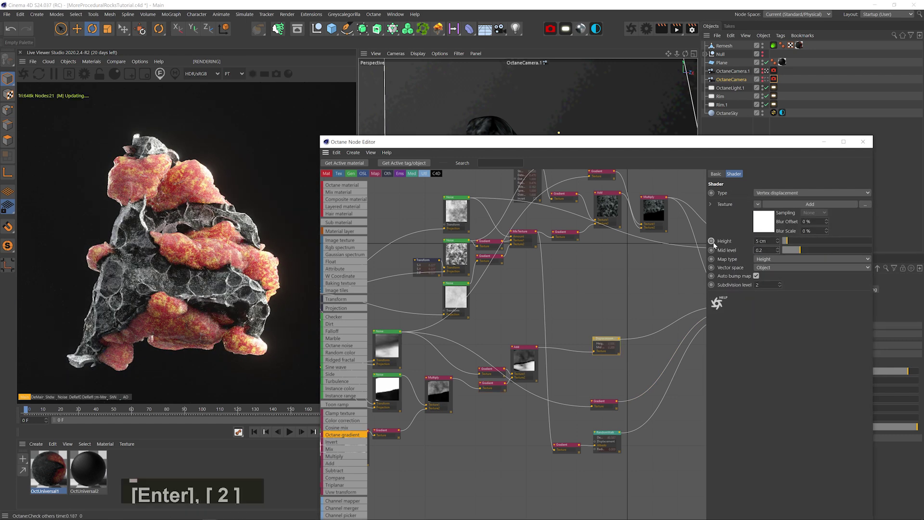
# Move the transmission Gradient's black and white knots close together, check the dirt and mask Gradients, and save the scene.
pyautogui.moveTo(567, 294); pyautogui.dragTo(467, 367, button='middle')
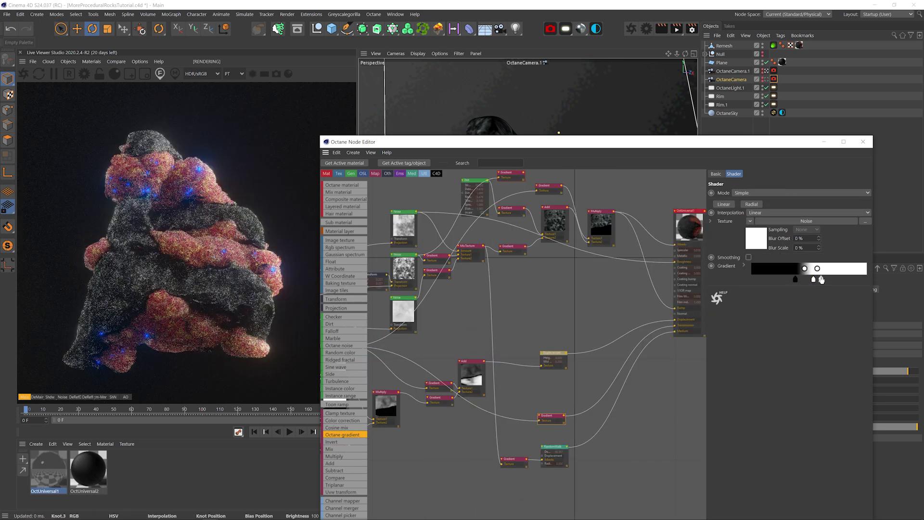
pyautogui.moveTo(820, 280); pyautogui.dragTo(801, 281)
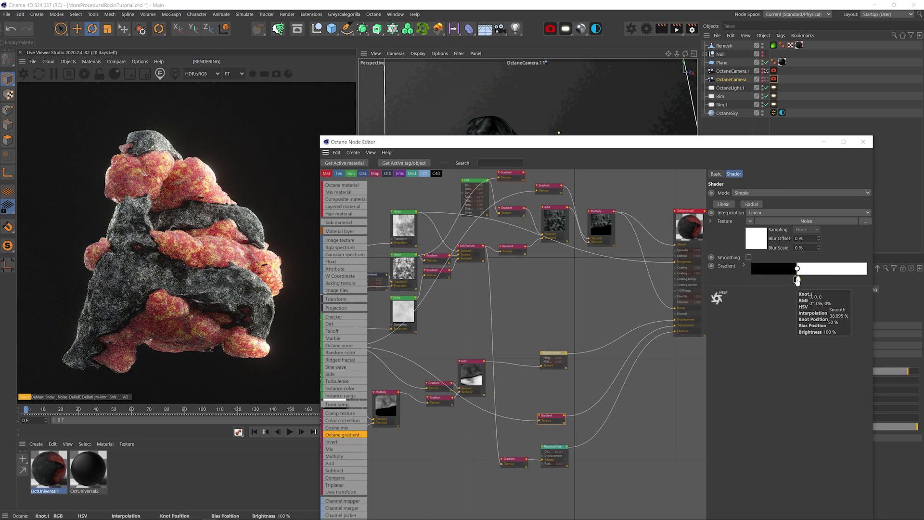
pyautogui.click(507, 208)
pyautogui.click(549, 185)
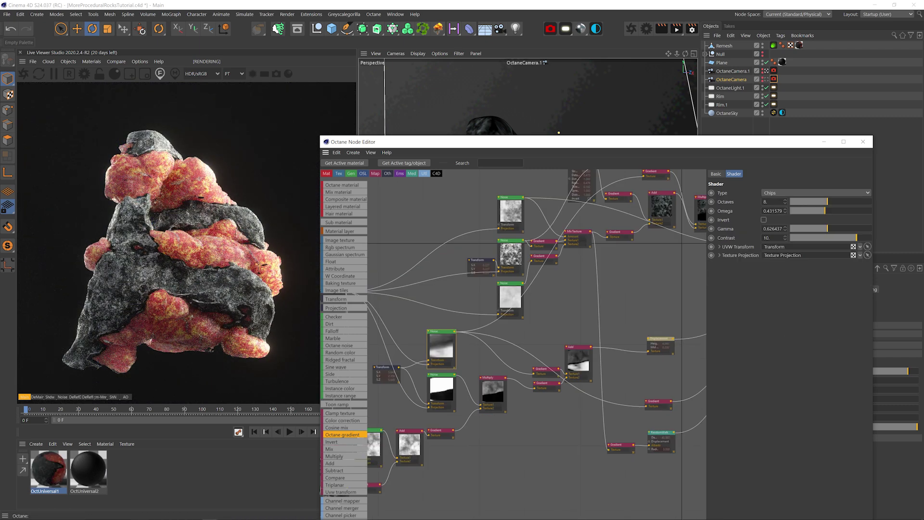
pyautogui.hotkey('ctrl', 's')
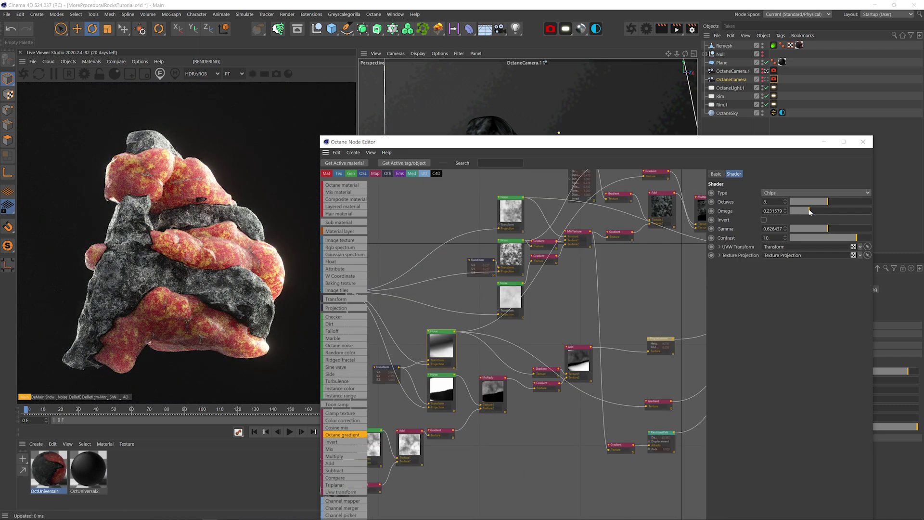
# Try an Omega of 0.231579 and other setting variations on the large Chips Noise, and restore its previous values.
pyautogui.hotkey('shift', 'Up')
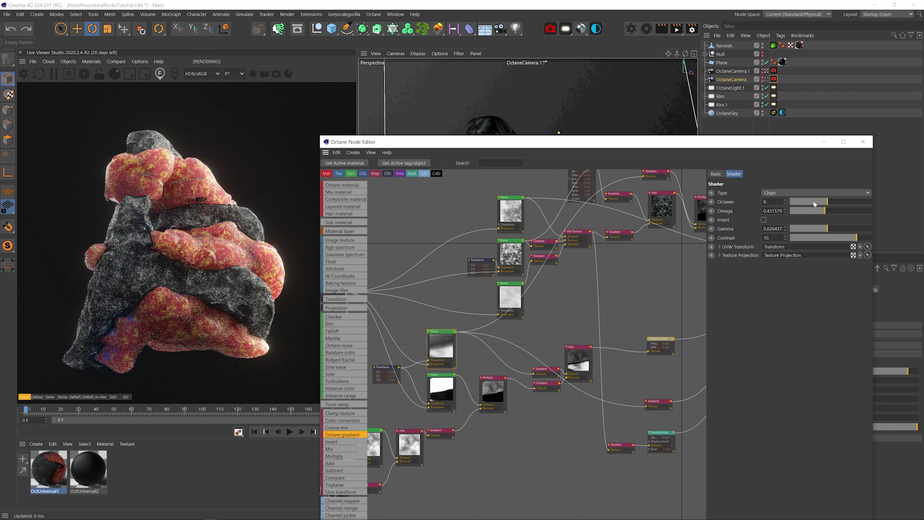
pyautogui.press('Tab')
pyautogui.hotkey('shift', 'Up')
pyautogui.hotkey('shift', 'Up')
pyautogui.press('Tab')
pyautogui.press('Tab')
pyautogui.hotkey('shift', 'Down')
pyautogui.hotkey('shift', 'Down')
pyautogui.hotkey('shift', 'Up')
pyautogui.press('Tab')
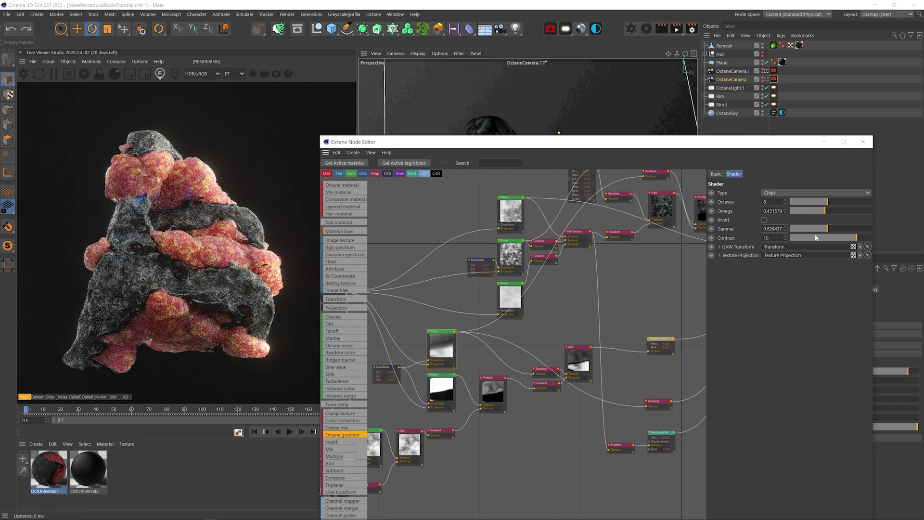
# Try Contrast values of 20, 8, 2 and 10 on the large Chips Noise.
pyautogui.write('20')
pyautogui.press('Return')
pyautogui.moveTo(780, 237); pyautogui.dragTo(749, 229)
pyautogui.write('8')
pyautogui.press('Return')
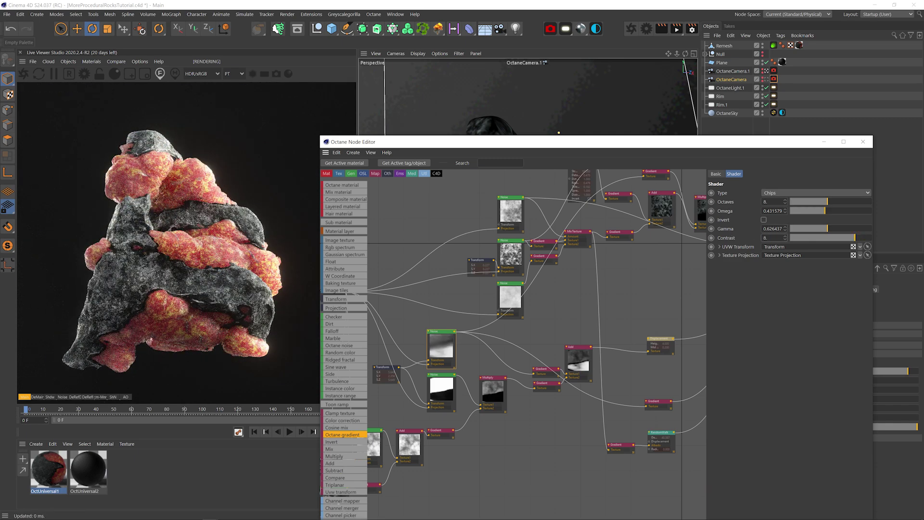
pyautogui.write('2')
pyautogui.press('Return')
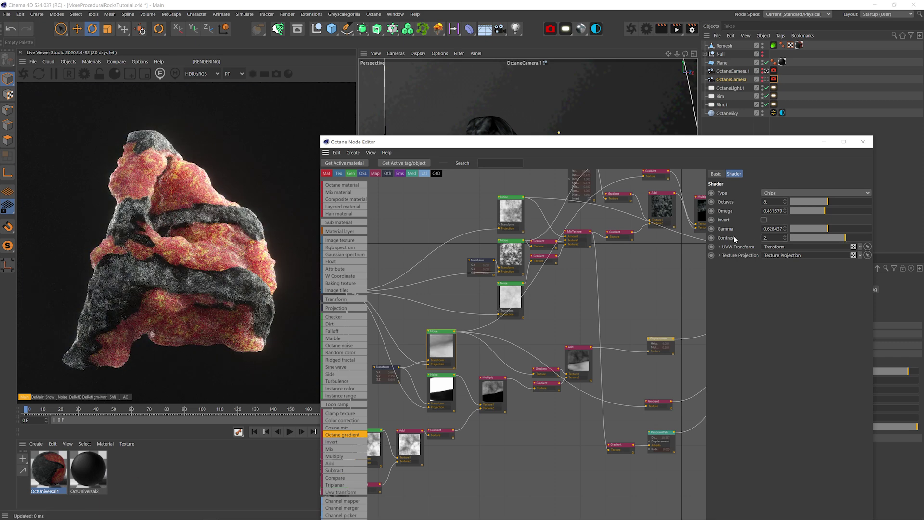
pyautogui.write('10')
pyautogui.press('Return')
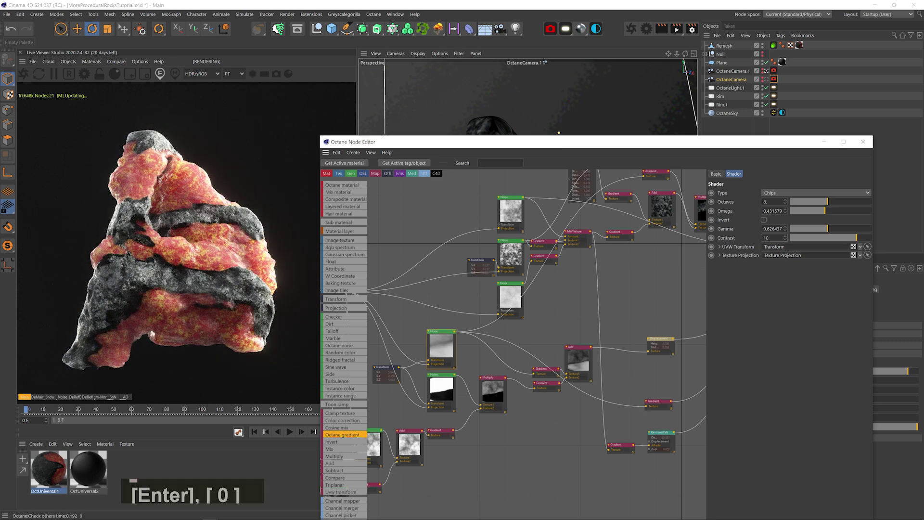
# Try a Contrast of 4.83293 with Gamma values of 1.337568 and 0.712249 on the Chips Noise, undo the Gamma change and save.
pyautogui.click(851, 239)
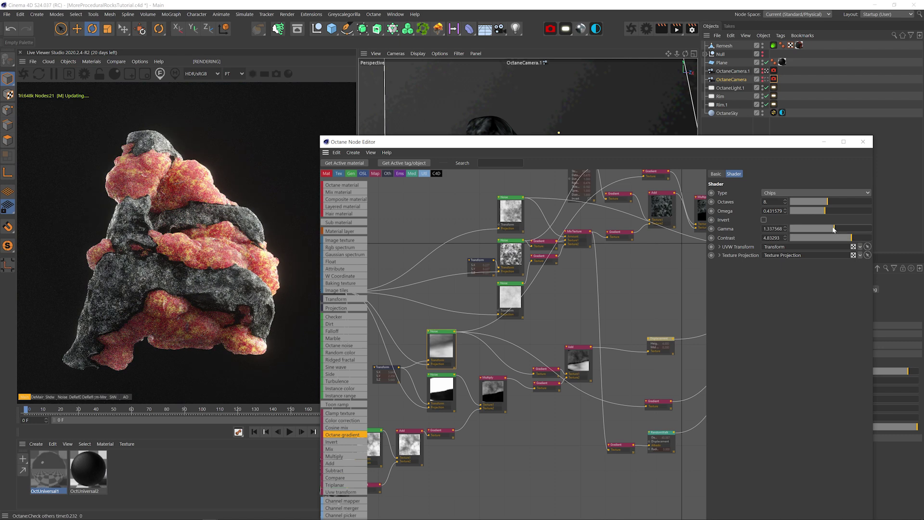
pyautogui.click(830, 229)
pyautogui.click(829, 229)
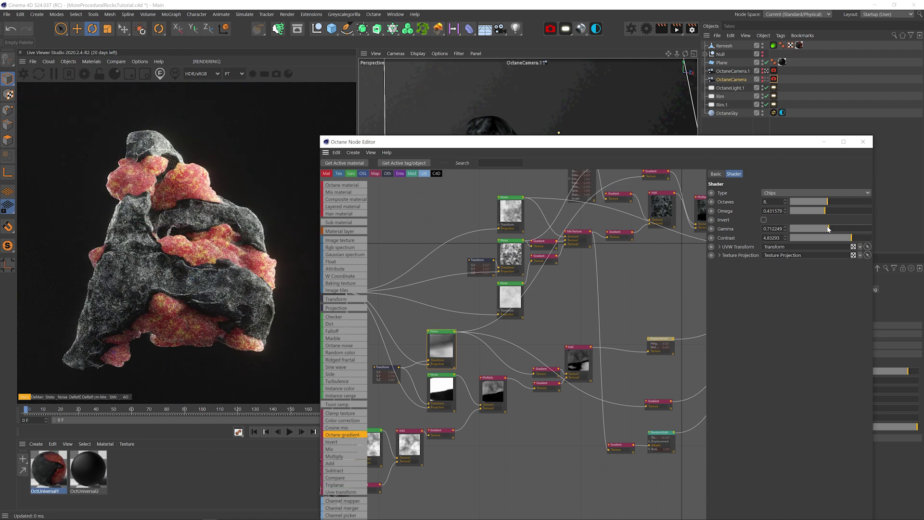
pyautogui.hotkey('ctrl', 'z')
pyautogui.hotkey('ctrl', 's')
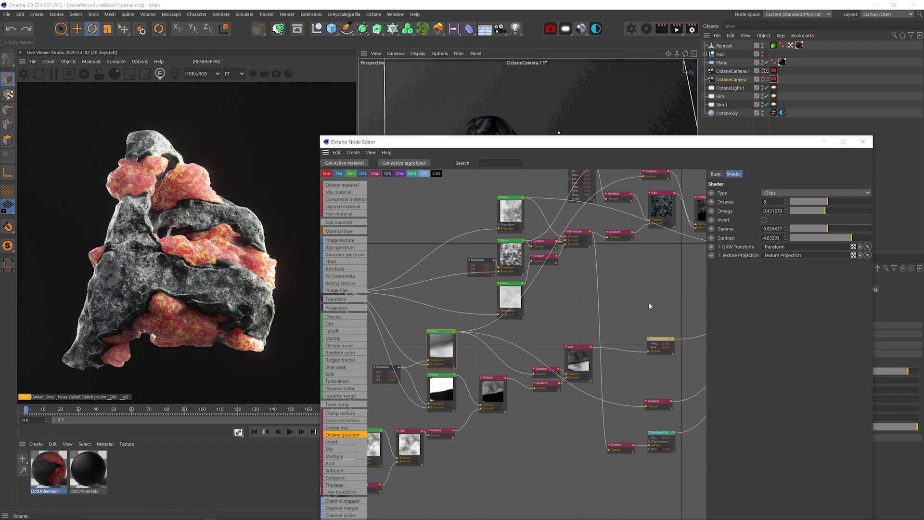
# Set the large Chips Noise's Contrast to 6 and save the scene.
pyautogui.click(857, 238)
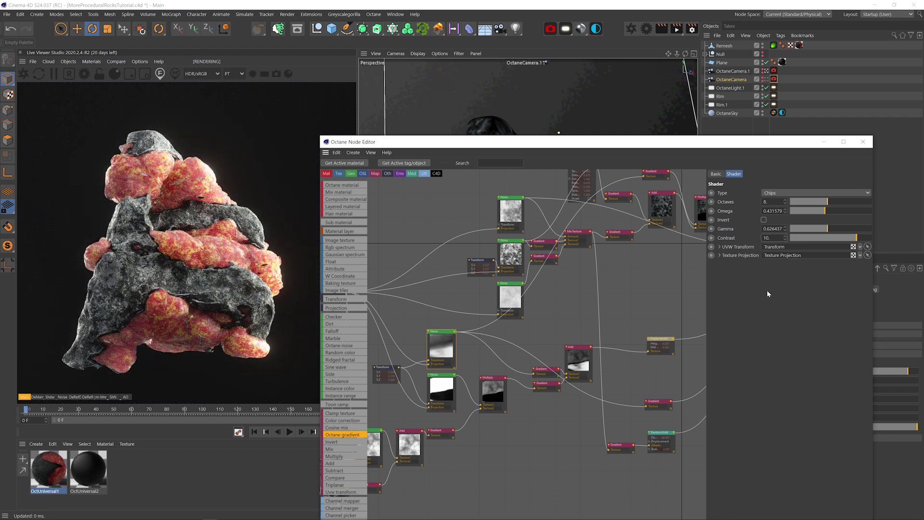
pyautogui.write('6')
pyautogui.press('Return')
pyautogui.hotkey('ctrl', 's')
# Solo the displacement's Add node, adjust the knots of its first Gradient, and return to the full render.
pyautogui.moveTo(636, 299); pyautogui.dragTo(581, 304, button='middle')
pyautogui.click(537, 386)
pyautogui.click(488, 375)
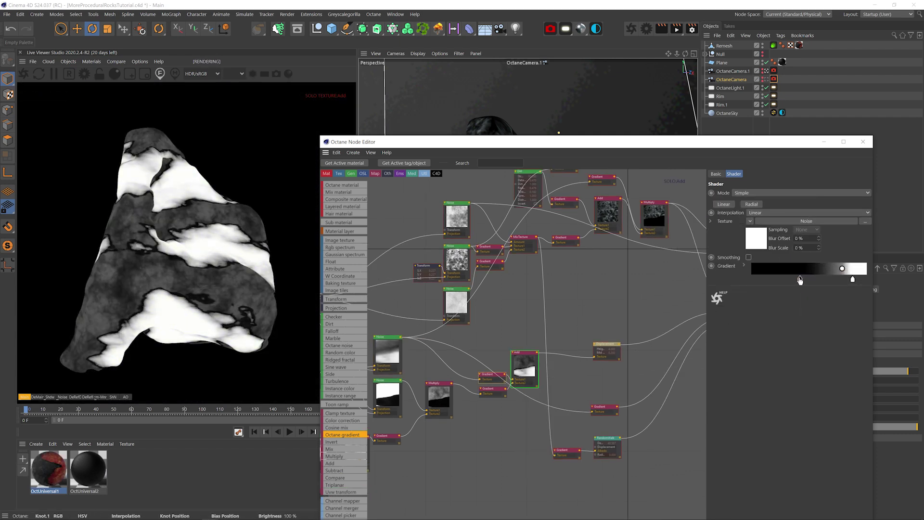
pyautogui.click(528, 370)
pyautogui.click(537, 385)
pyautogui.click(489, 375)
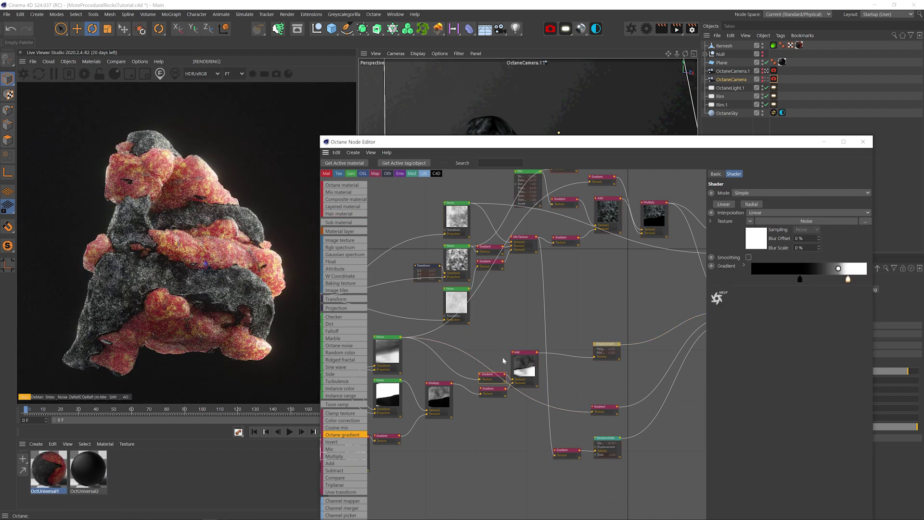
# Try moving a knot of the mask Gradient feeding the albedo Multiply toward its black end, and undo the change.
pyautogui.moveTo(570, 291); pyautogui.dragTo(515, 361, button='middle')
pyautogui.click(546, 250)
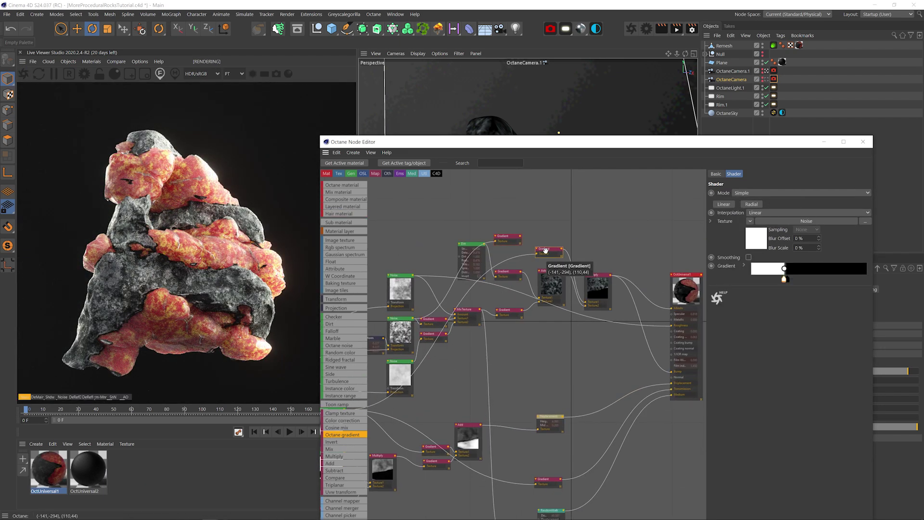
pyautogui.moveTo(784, 279); pyautogui.dragTo(829, 280)
pyautogui.hotkey('ctrl', 'z')
pyautogui.hotkey('ctrl', 'z')
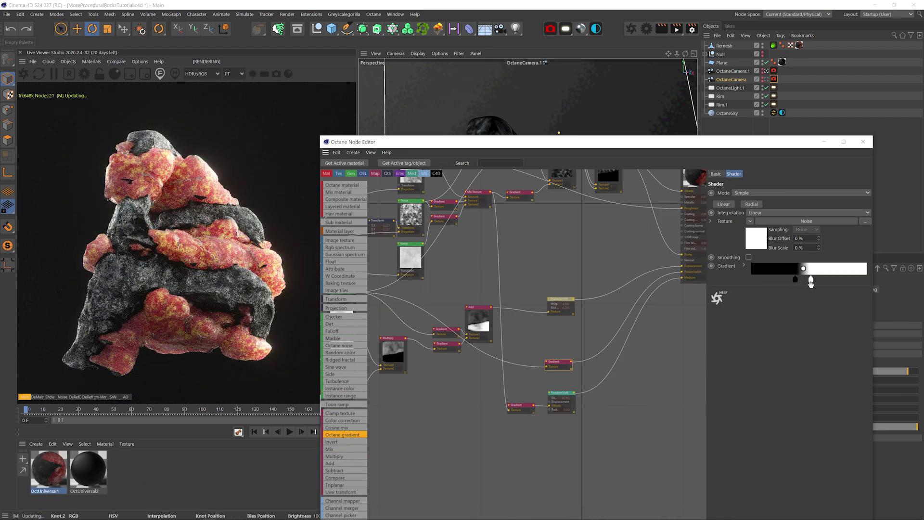
# Shift the transmission Gradient's black and white knots toward its black end, save the scene and restart the live render.
pyautogui.moveTo(811, 280); pyautogui.dragTo(784, 280)
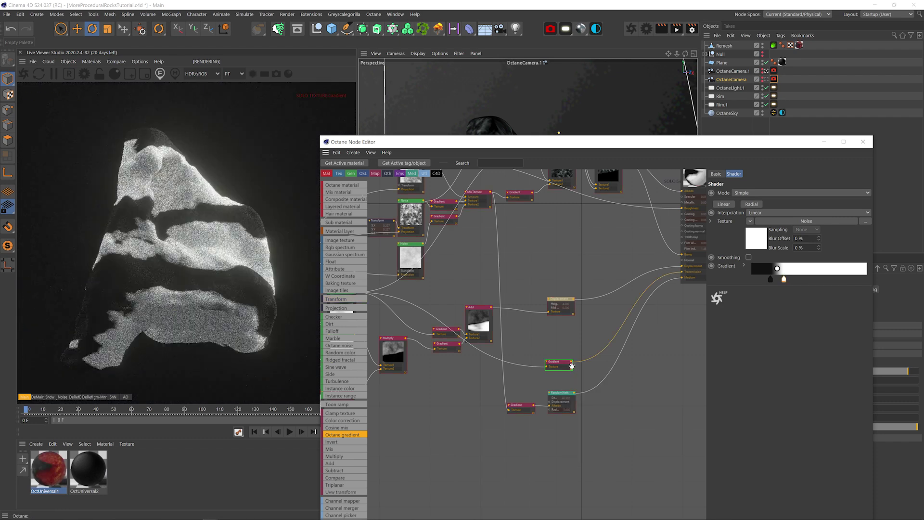
pyautogui.hotkey('ctrl', 's')
pyautogui.click(560, 299)
pyautogui.click(23, 74)
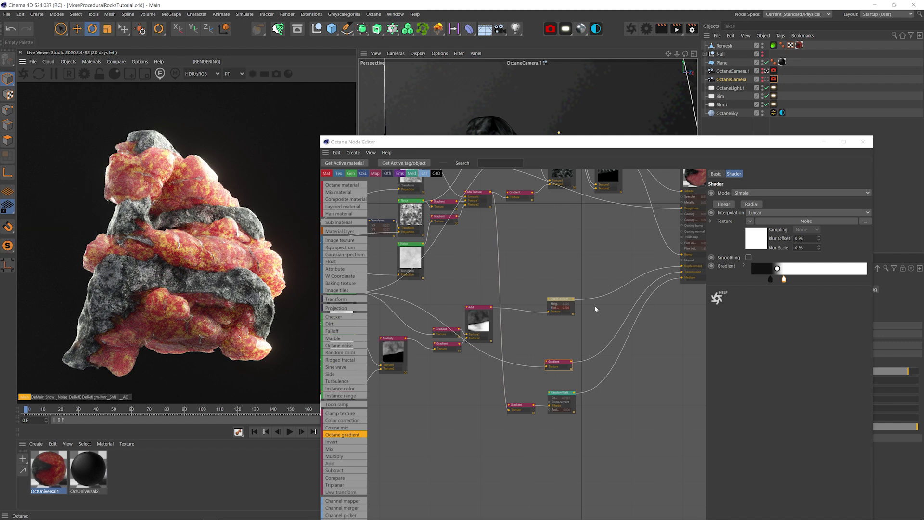
# Nudge the transmission Gradient's black knot toward white and set the large Chips Noise's Gamma to 3.
pyautogui.moveTo(777, 280); pyautogui.dragTo(772, 280)
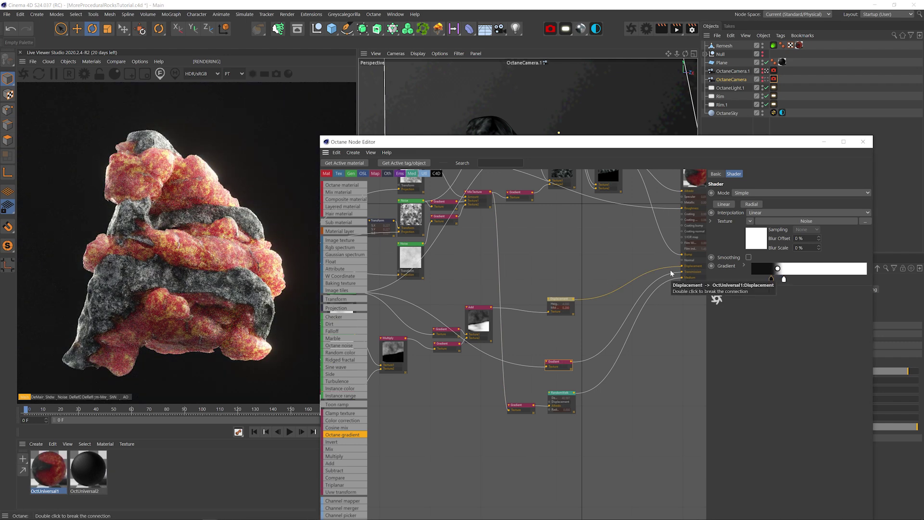
pyautogui.press('Up')
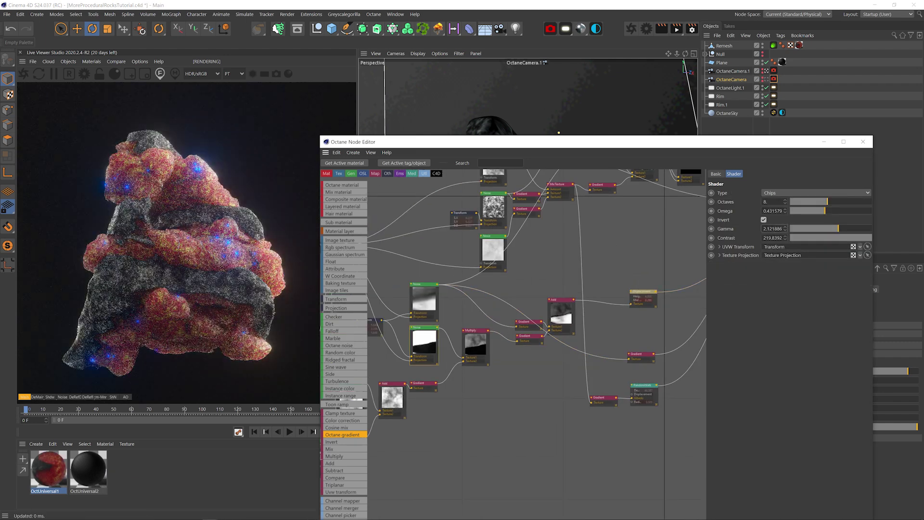
pyautogui.hotkey('shift', 'Up')
pyautogui.hotkey('shift', 'Up')
pyautogui.hotkey('shift', 'Up')
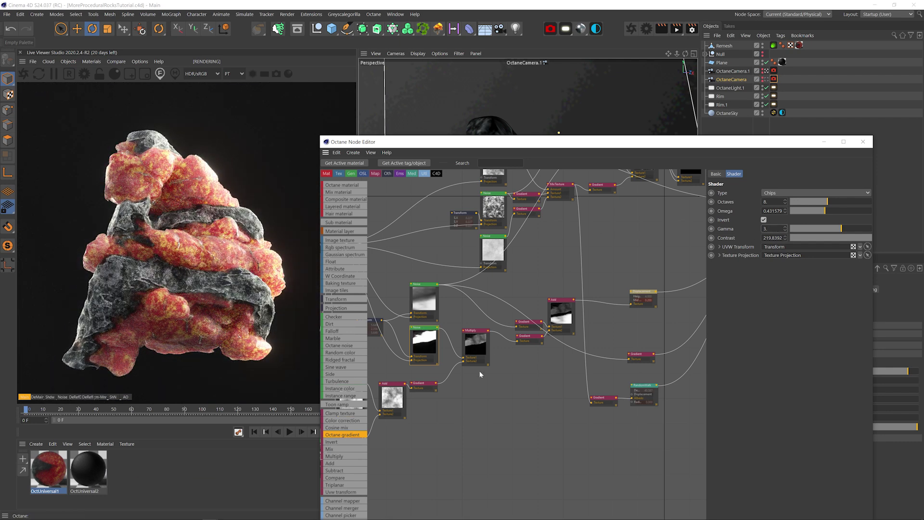
# Set the Random Walk medium's Density to 20 and shift a knot of the Gradient feeding the medium toward its far end.
pyautogui.click(644, 388)
pyautogui.doubleClick(791, 174)
pyautogui.write('20')
pyautogui.press('Return')
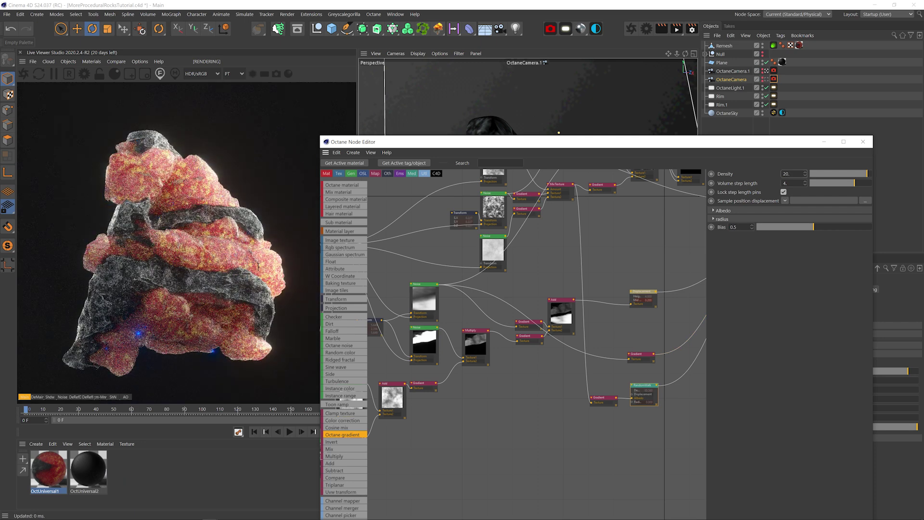
pyautogui.click(603, 399)
pyautogui.moveTo(773, 279); pyautogui.dragTo(825, 279)
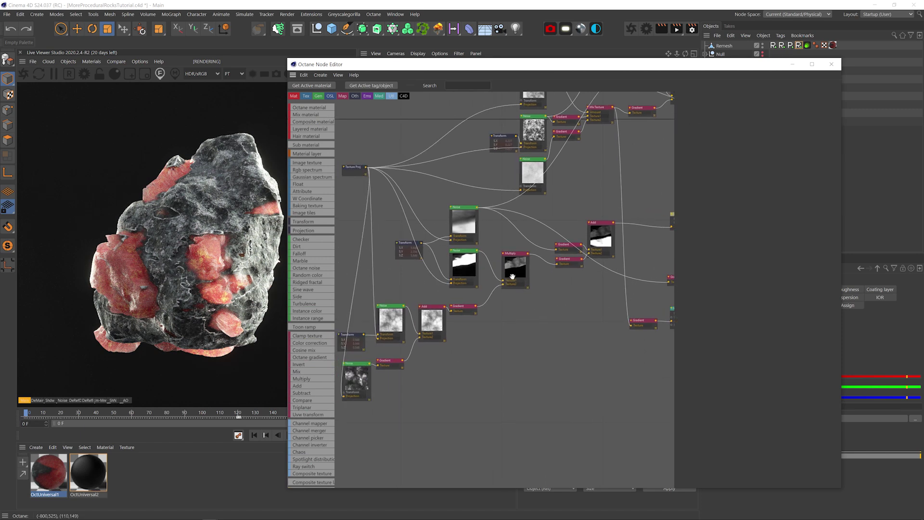
# Add a Mix texture before the displacement's Add node and rearrange the Multiply and the two mask Noise nodes around it.
pyautogui.moveTo(515, 253); pyautogui.dragTo(517, 303)
pyautogui.moveTo(297, 371); pyautogui.dragTo(497, 225)
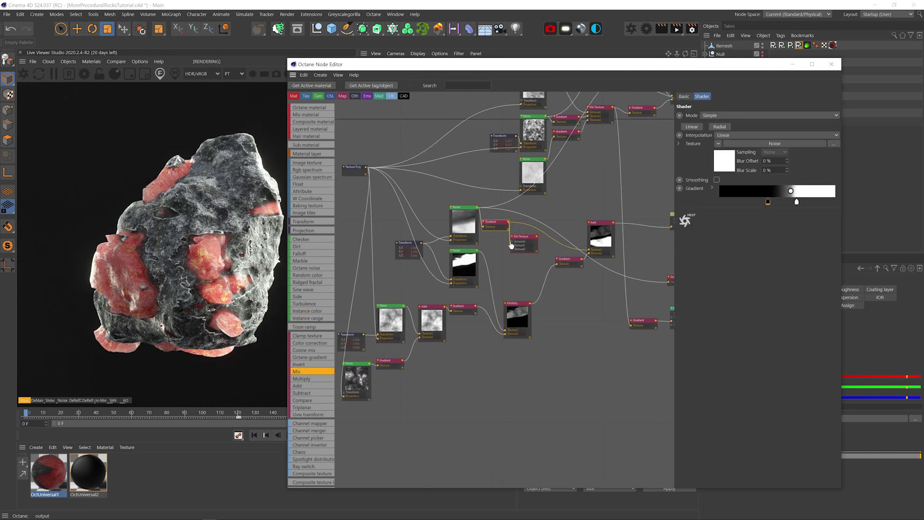
pyautogui.press('Escape')
pyautogui.click(499, 228)
pyautogui.moveTo(468, 268); pyautogui.dragTo(468, 181)
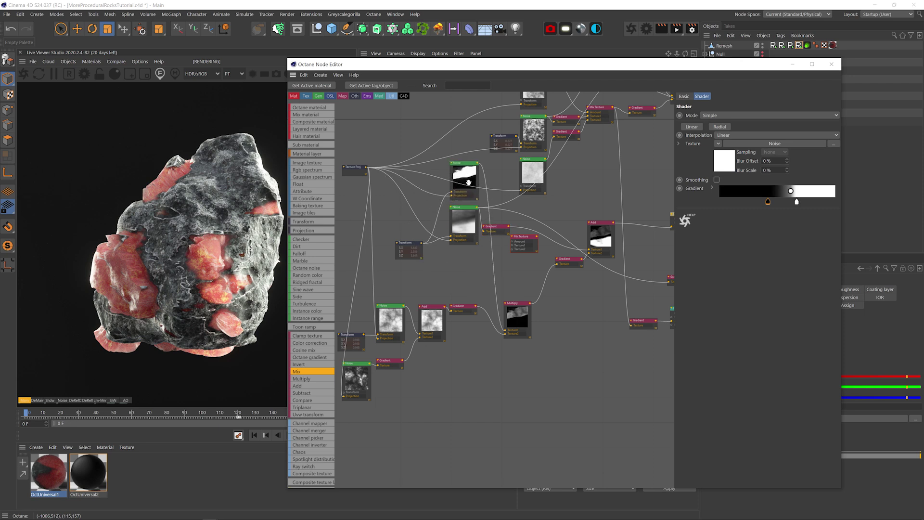
pyautogui.moveTo(463, 224); pyautogui.dragTo(460, 262)
pyautogui.moveTo(468, 181); pyautogui.dragTo(495, 252)
pyautogui.click(464, 221)
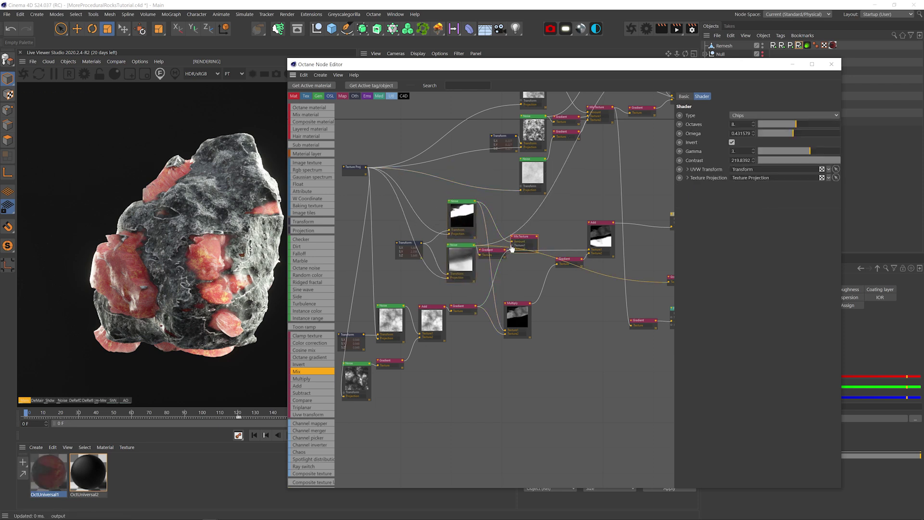
# Wire the Chips Noise into the Mix texture's Amount and Gradients into both its textures, and feed the Mix into the Add node.
pyautogui.click(562, 259)
pyautogui.click(535, 250)
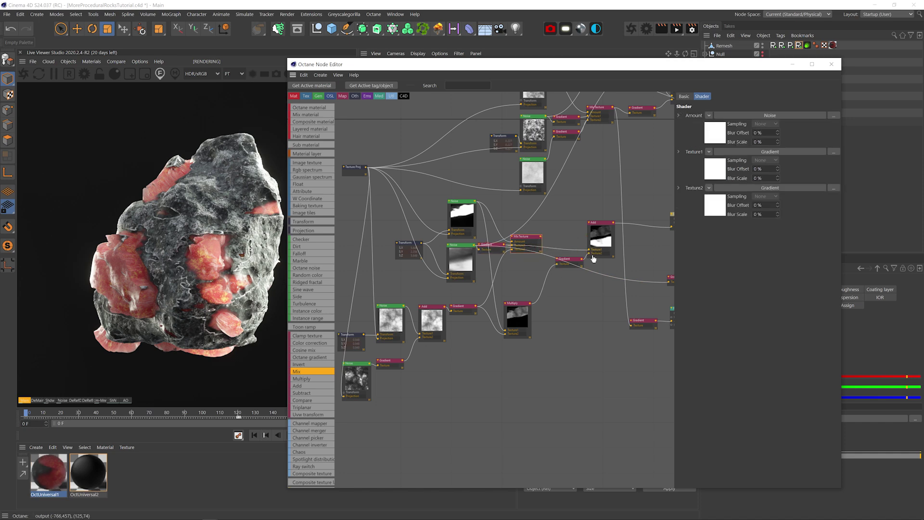
pyautogui.moveTo(589, 256); pyautogui.dragTo(588, 254)
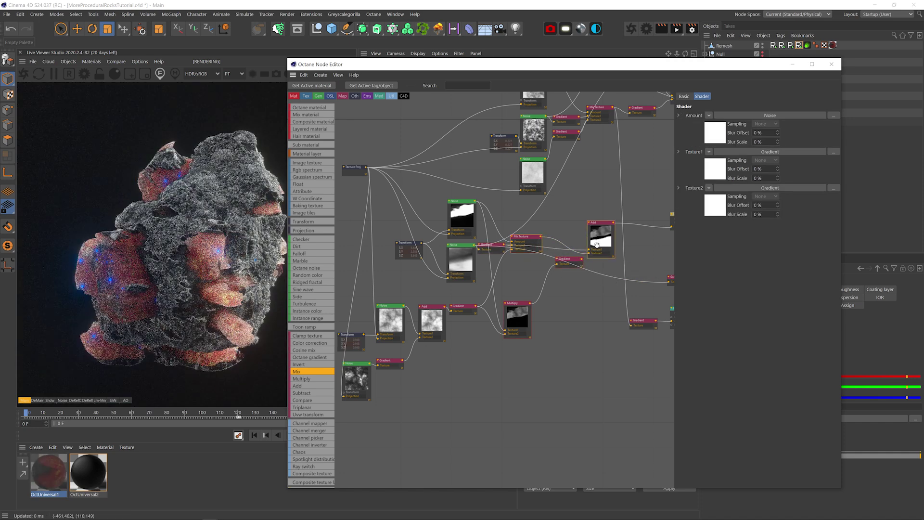
# Solo the Mix texture, move the old Multiply and its Gradient aside, and connect the rock noises' Gradient to the Mix.
pyautogui.moveTo(574, 272); pyautogui.dragTo(518, 299, button='middle')
pyautogui.moveTo(514, 289); pyautogui.dragTo(504, 344)
pyautogui.click(473, 271)
pyautogui.hotkey('alt', 'w')
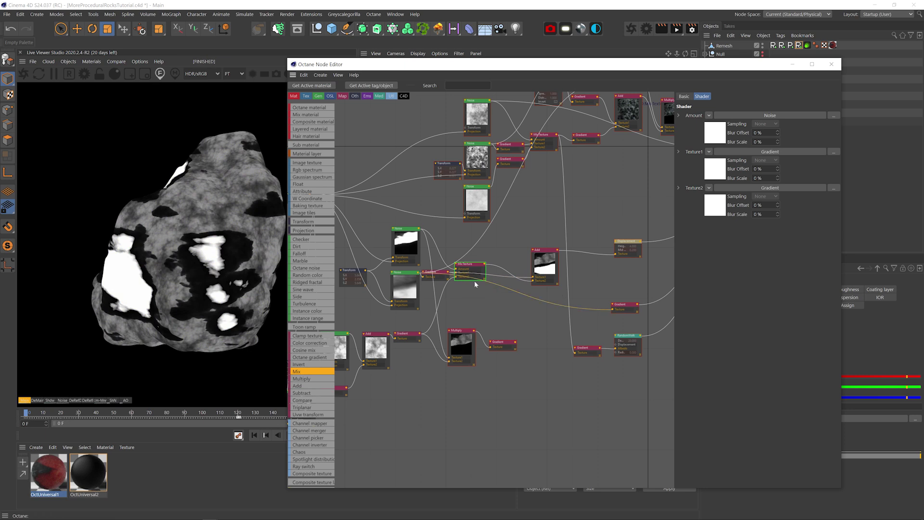
pyautogui.moveTo(475, 275); pyautogui.dragTo(490, 286)
pyautogui.moveTo(517, 314); pyautogui.dragTo(470, 448)
pyautogui.click(438, 345)
# Shift the black and white knots of the crystal Gradient feeding the Mix texture toward its black end.
pyautogui.moveTo(435, 274); pyautogui.dragTo(438, 285)
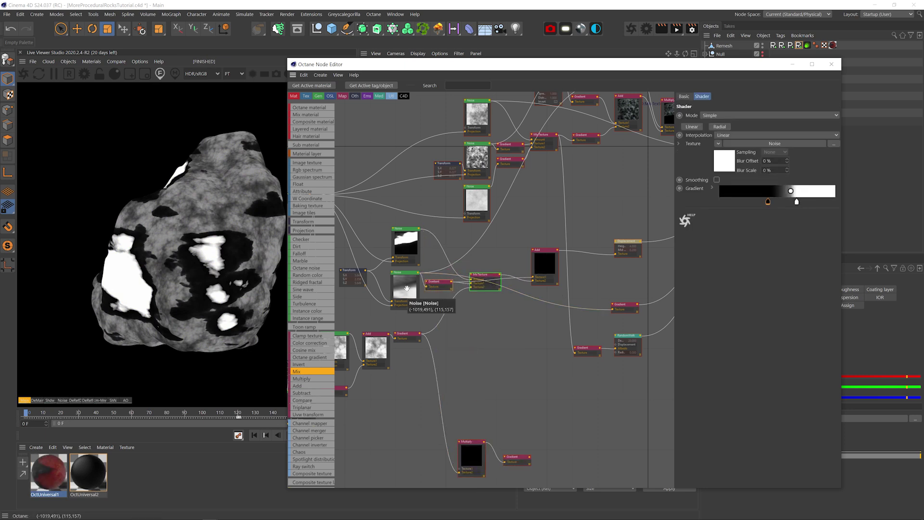
pyautogui.moveTo(797, 201)
pyautogui.mouseDown()
pyautogui.moveTo(811, 201)
pyautogui.moveTo(784, 201)
pyautogui.mouseUp()
pyautogui.moveTo(768, 202); pyautogui.dragTo(737, 202)
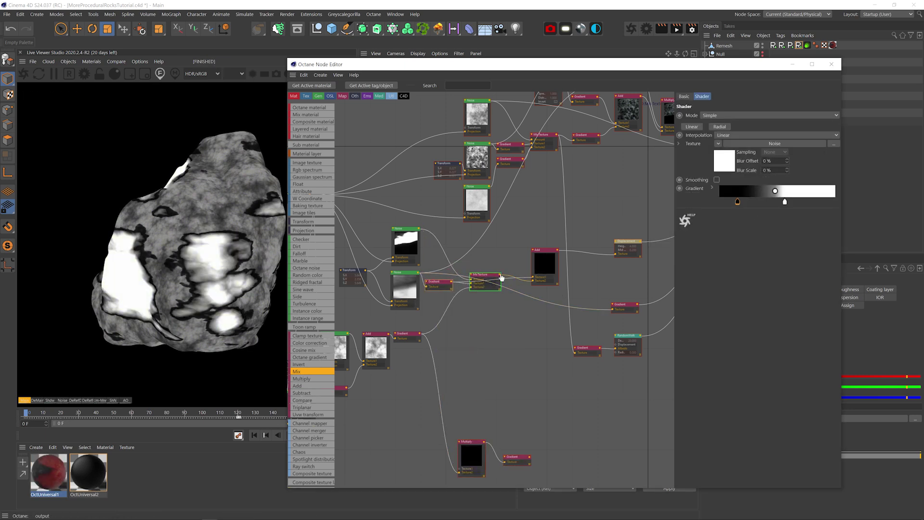
# Delete the displacement's Add node and connect the Mix texture directly to the Displacement node.
pyautogui.click(539, 266)
pyautogui.press('Delete')
pyautogui.moveTo(533, 270); pyautogui.dragTo(592, 277, button='middle')
pyautogui.keyDown('ctrl'); pyautogui.moveTo(544, 281); pyautogui.dragTo(617, 301); pyautogui.keyUp('ctrl')
pyautogui.moveTo(618, 301); pyautogui.dragTo(499, 329, button='middle')
pyautogui.moveTo(498, 328); pyautogui.dragTo(518, 289)
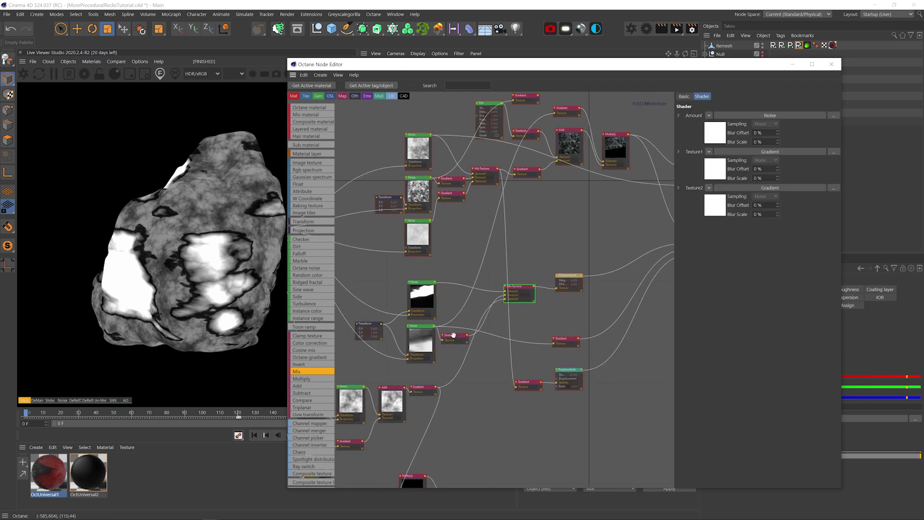
# Tidy the crystal Noise, its Gradient and the shared Transform beside the Mix texture, and save the scene.
pyautogui.keyDown('shift'); pyautogui.click(428, 334); pyautogui.keyUp('shift')
pyautogui.moveTo(451, 324); pyautogui.dragTo(335, 314)
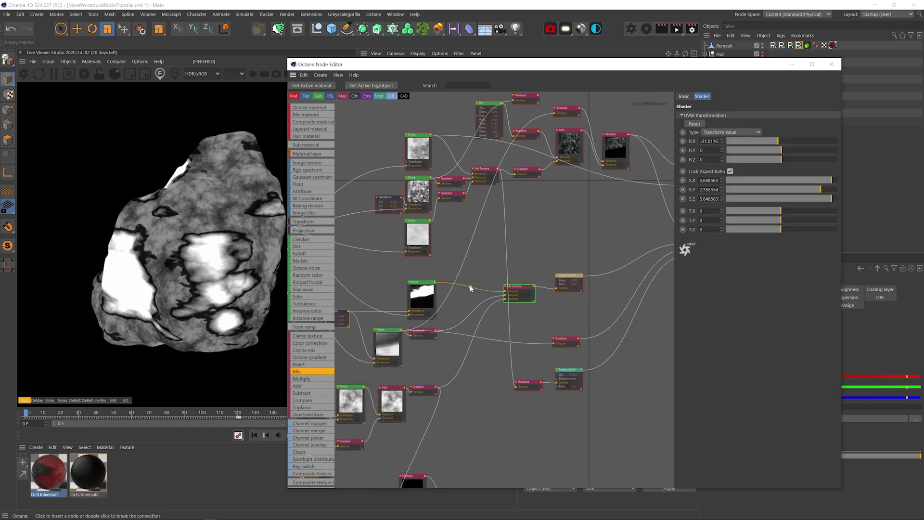
pyautogui.hotkey('ctrl', 's')
# Examine the transmission Gradient's mask in solo and compare it with the full render.
pyautogui.moveTo(472, 308); pyautogui.dragTo(418, 330, button='middle')
pyautogui.click(446, 364)
pyautogui.moveTo(446, 364); pyautogui.dragTo(497, 340, button='middle')
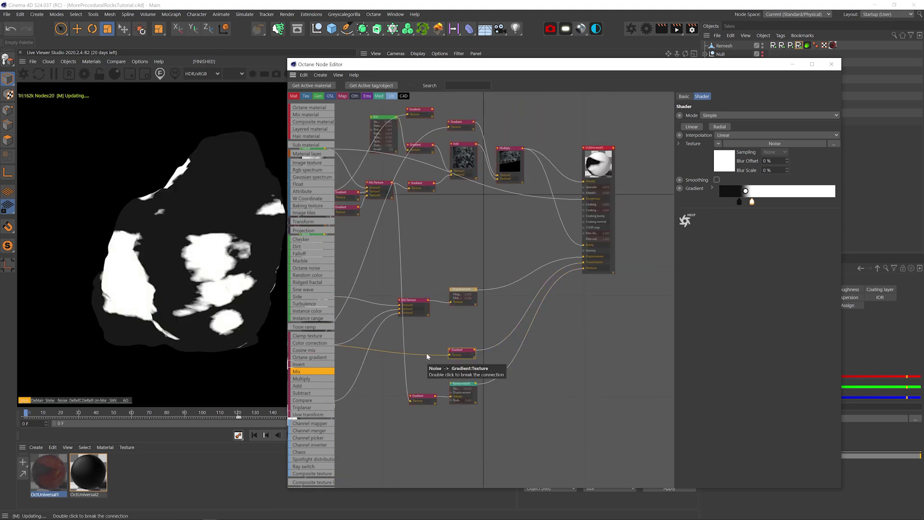
pyautogui.moveTo(439, 332); pyautogui.dragTo(554, 296, button='middle')
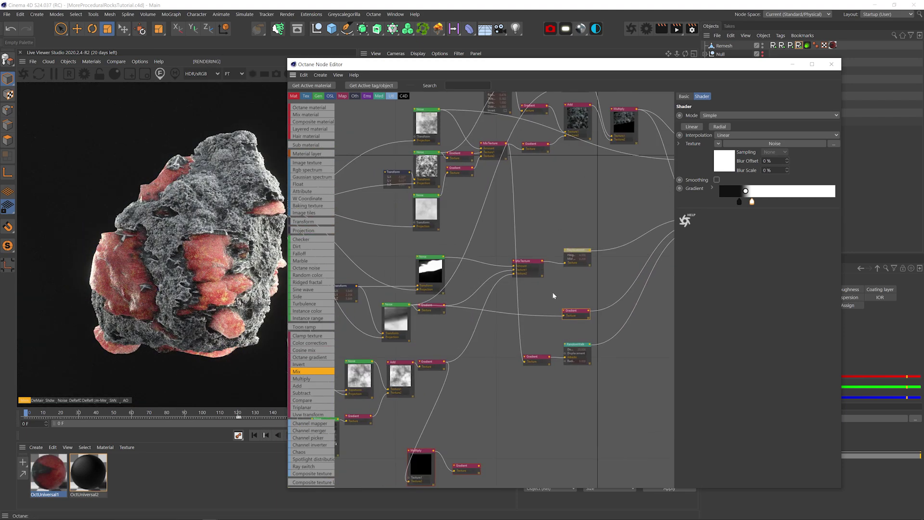
# Solo the rock noises' Gradient, enable Invert on the Circular Noise and set its Gamma to about 1.66.
pyautogui.click(432, 362)
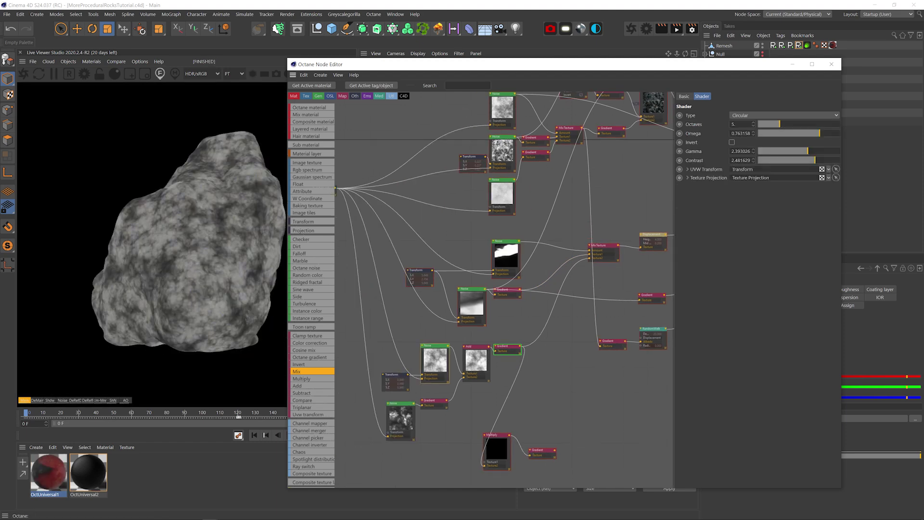
pyautogui.moveTo(805, 151); pyautogui.dragTo(805, 151)
pyautogui.click(732, 142)
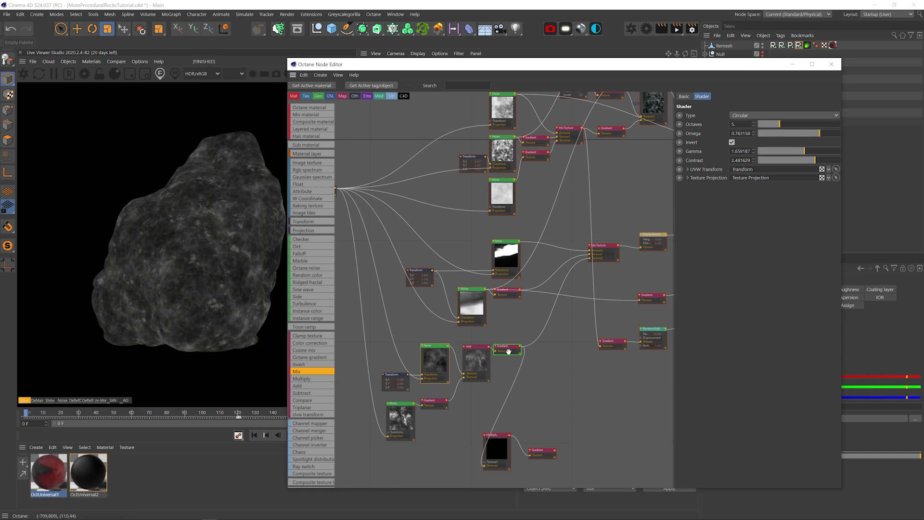
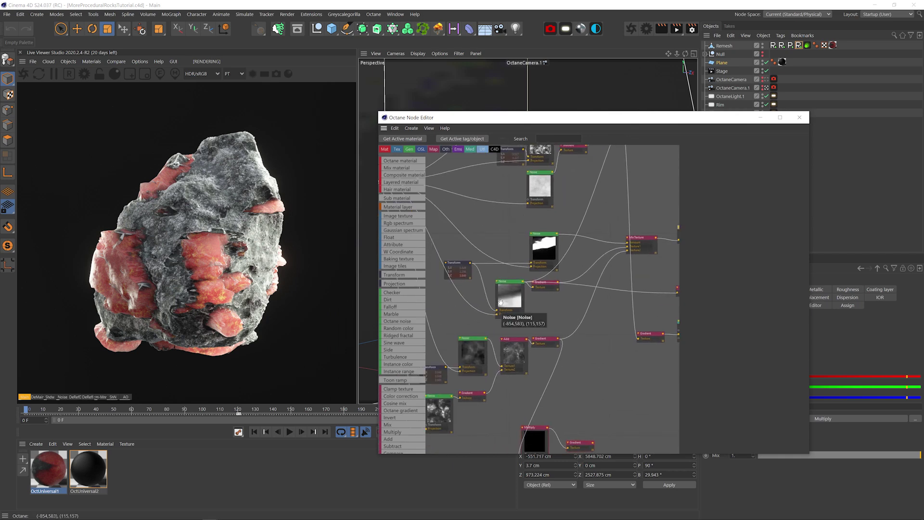
# Switch both crystal Noises to the Perlin type and set the softer one's Gamma to about 1.25.
pyautogui.keyDown('shift'); pyautogui.click(545, 247); pyautogui.keyUp('shift')
pyautogui.moveTo(784, 204); pyautogui.dragTo(685, 206)
pyautogui.click(642, 243)
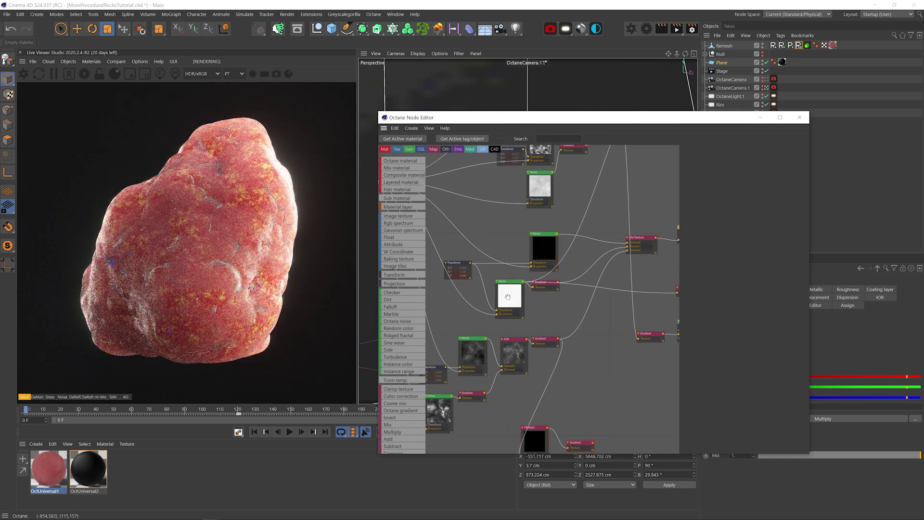
pyautogui.click(510, 295)
pyautogui.moveTo(784, 204); pyautogui.dragTo(787, 206)
# Set the Gamma of the Noise driving the Mix amount to 1.03 while soloing the Mix, and return to the full render.
pyautogui.click(544, 247)
pyautogui.hotkey('shift', 'Down')
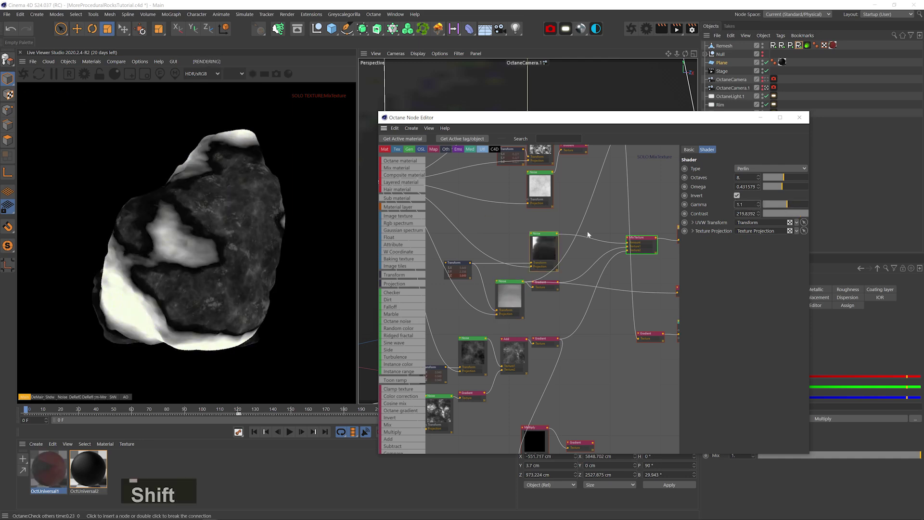
pyautogui.press('Down')
pyautogui.press('Down')
pyautogui.press('Down')
pyautogui.press('Down')
pyautogui.press('Down')
pyautogui.press('Down')
pyautogui.press('Down')
pyautogui.keyDown('shift'); pyautogui.click(638, 241); pyautogui.keyUp('shift')
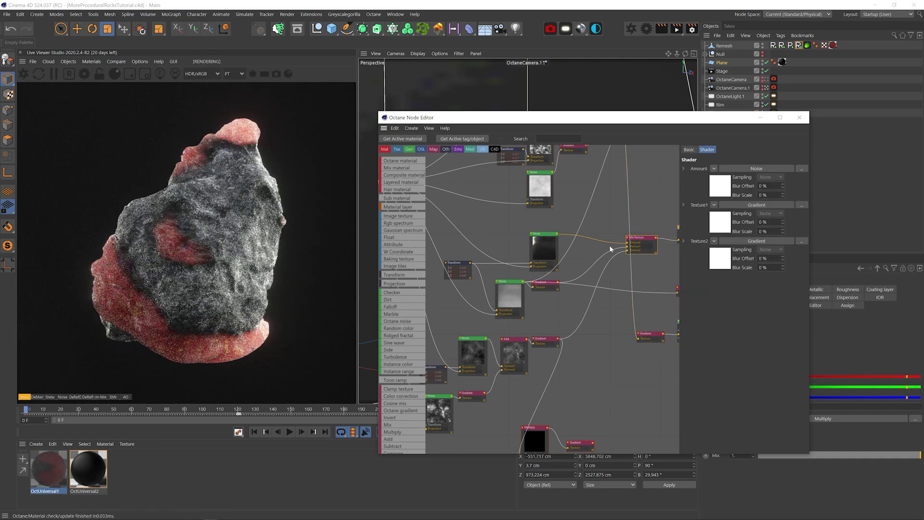
# Solo the crystal Gradient feeding the Mix texture and pull its knots toward the black end.
pyautogui.moveTo(610, 267); pyautogui.dragTo(536, 306, button='middle')
pyautogui.rightClick(470, 323)
pyautogui.click(483, 332)
pyautogui.moveTo(762, 245); pyautogui.dragTo(739, 245)
pyautogui.moveTo(769, 255); pyautogui.dragTo(763, 255)
# Solo the transmission Gradient, darken its first knot to pure black and save the scene.
pyautogui.moveTo(615, 330); pyautogui.dragTo(666, 324, button='middle')
pyautogui.rightClick(667, 324)
pyautogui.click(678, 331)
pyautogui.doubleClick(737, 255)
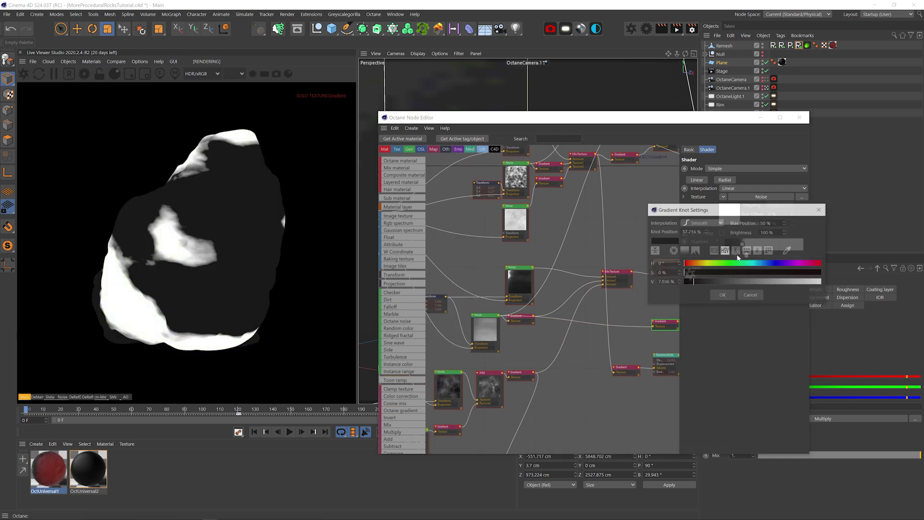
pyautogui.moveTo(697, 281); pyautogui.dragTo(686, 281)
pyautogui.click(722, 295)
pyautogui.hotkey('ctrl', 's')
# Solo the Mix texture, nudge the crystal Gradient's white knot toward its black end, and save the scene.
pyautogui.moveTo(554, 289); pyautogui.dragTo(513, 315, button='middle')
pyautogui.click(481, 347)
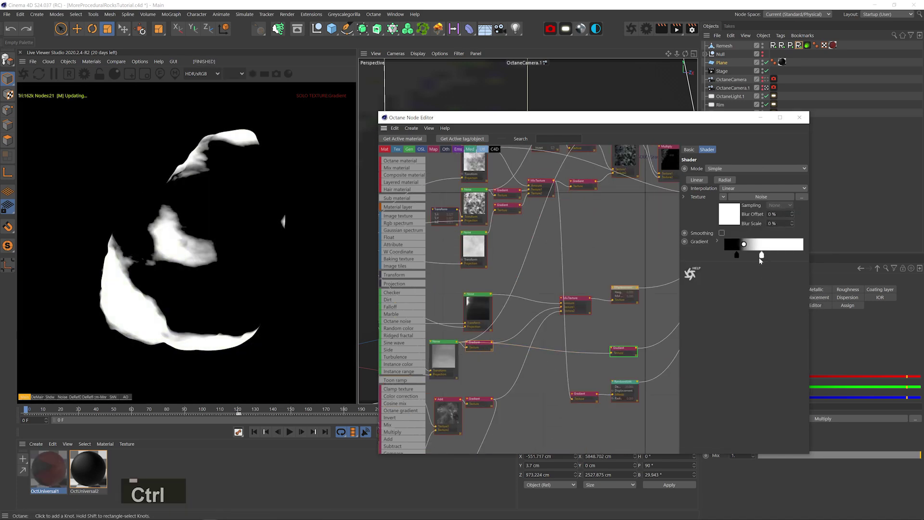
pyautogui.rightClick(581, 302)
pyautogui.click(592, 309)
pyautogui.click(481, 346)
pyautogui.hotkey('ctrl', 's')
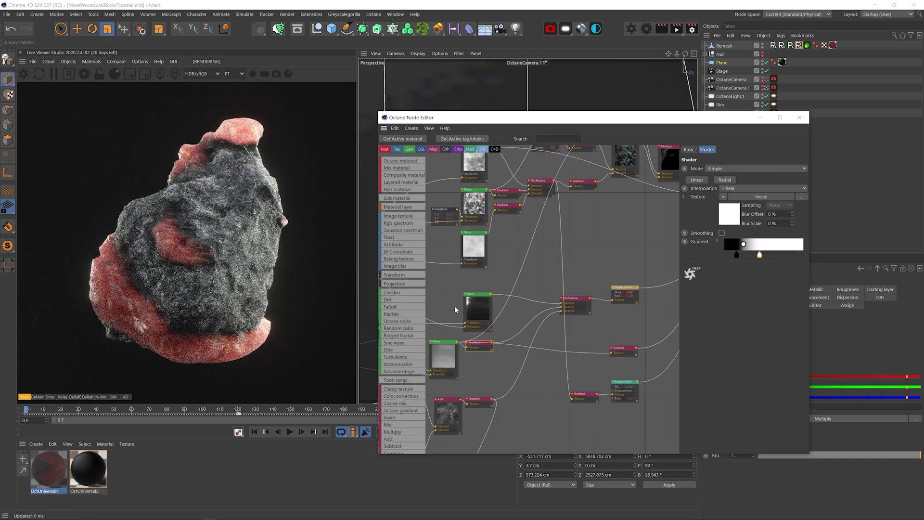
# Set the Contrast of the Noise driving the Mix amount to 500 and tighten the knots of the crystal mask Gradient.
pyautogui.click(476, 308)
pyautogui.hotkey('ctrl', 'a')
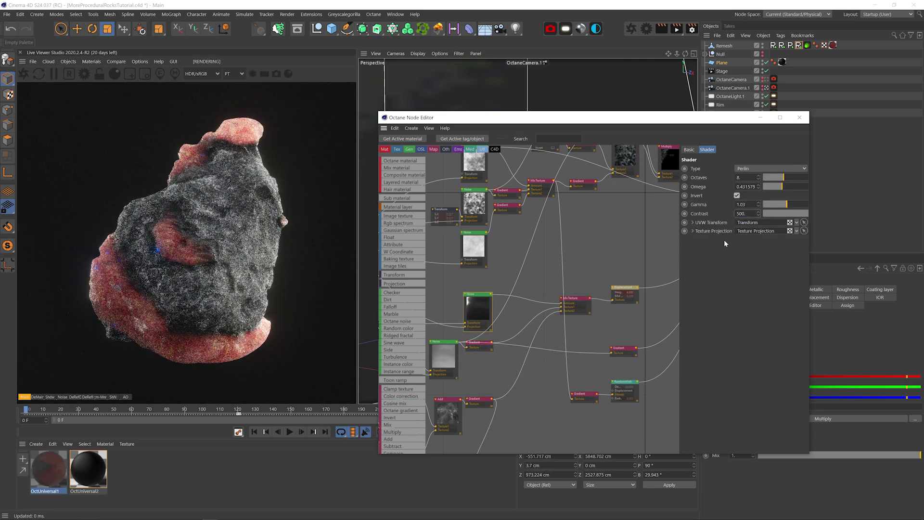
pyautogui.click(624, 350)
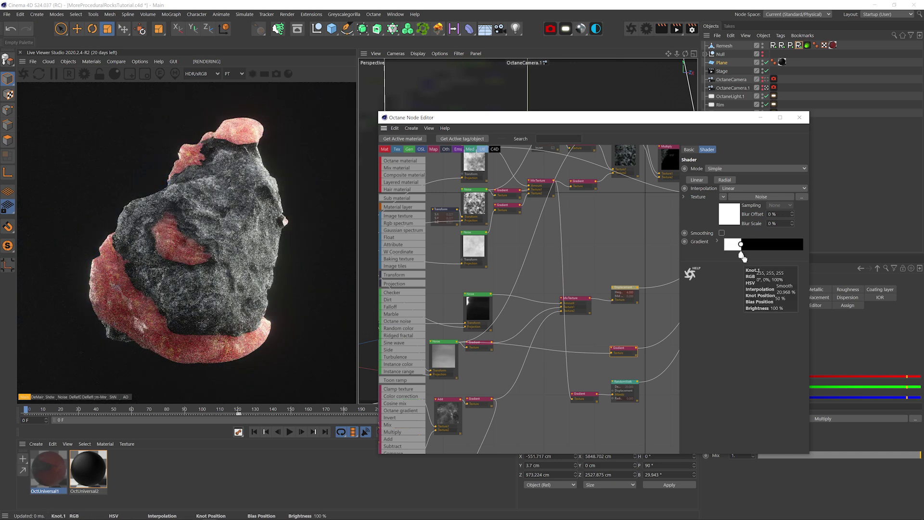
# Select both Perlin Noises and set their Octaves to 12.
pyautogui.click(453, 360)
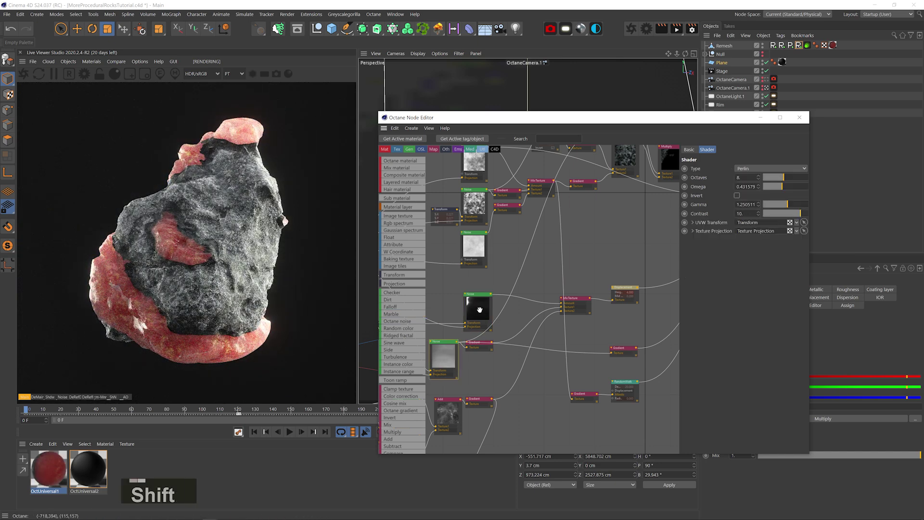
pyautogui.keyDown('shift'); pyautogui.click(444, 356); pyautogui.keyUp('shift')
pyautogui.moveTo(750, 177); pyautogui.dragTo(719, 178)
pyautogui.write('12')
pyautogui.press('Return')
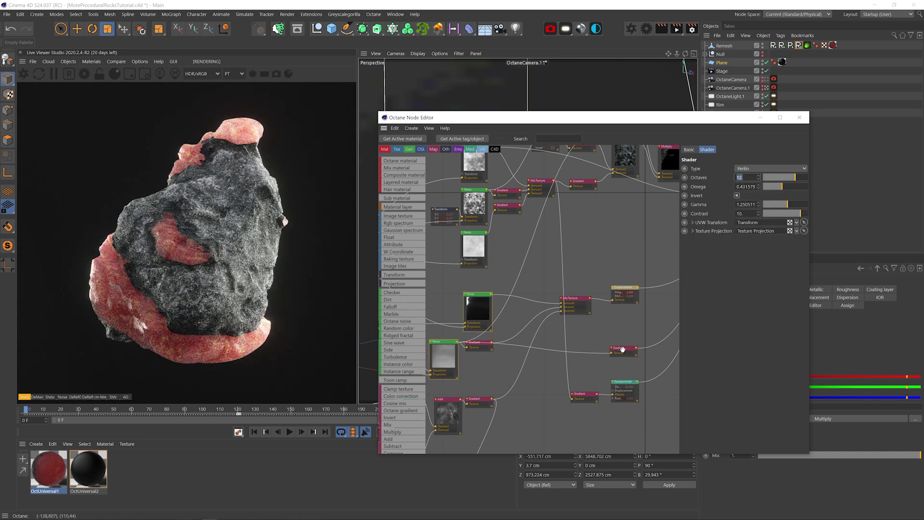
# Shift the transmission Gradient's white knot toward its black end, save the scene, and tighten the albedo mask Gradient to match.
pyautogui.click(621, 349)
pyautogui.moveTo(746, 255); pyautogui.dragTo(736, 256)
pyautogui.hotkey('ctrl', 's')
pyautogui.moveTo(625, 202); pyautogui.dragTo(573, 297, button='middle')
pyautogui.click(571, 216)
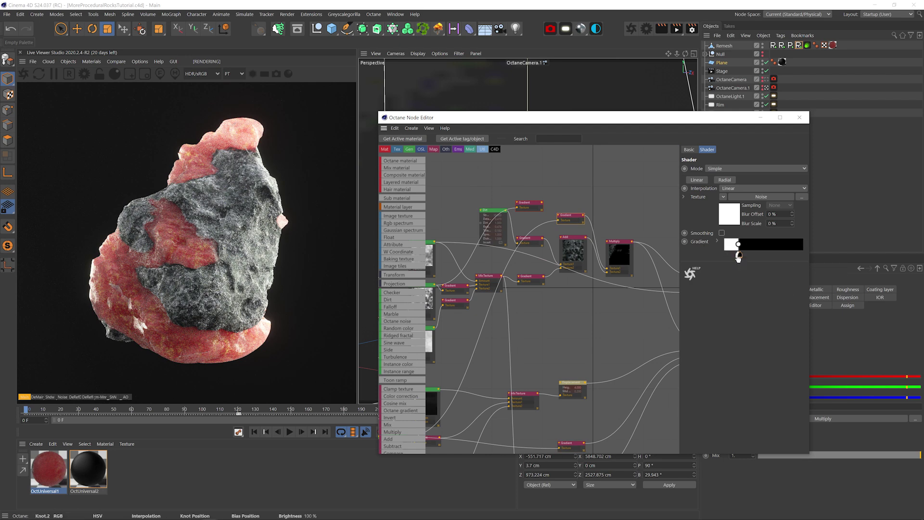
# Solo the displacement's Mix texture and set the dark knot of the rock noises' Gradient to 2.
pyautogui.moveTo(494, 356); pyautogui.dragTo(578, 284, button='middle')
pyautogui.click(616, 331)
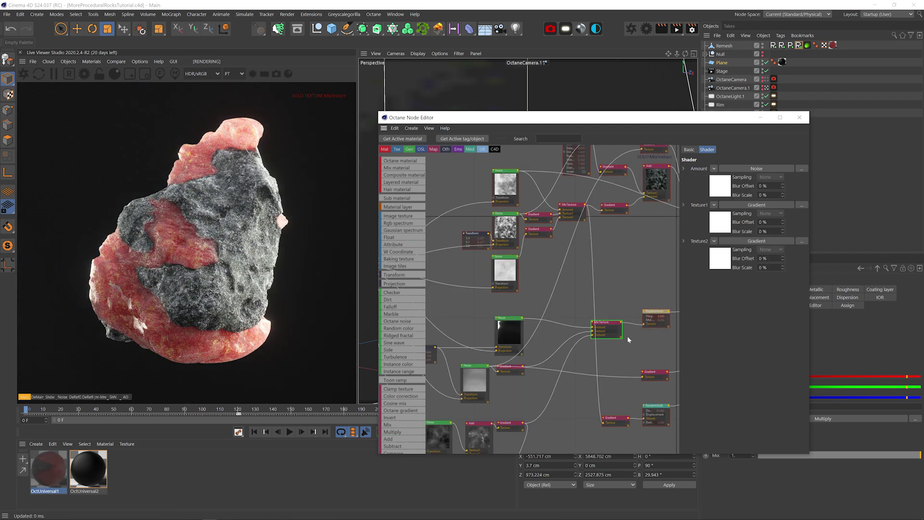
pyautogui.click(512, 426)
pyautogui.doubleClick(725, 255)
pyautogui.write('2')
pyautogui.press('Return')
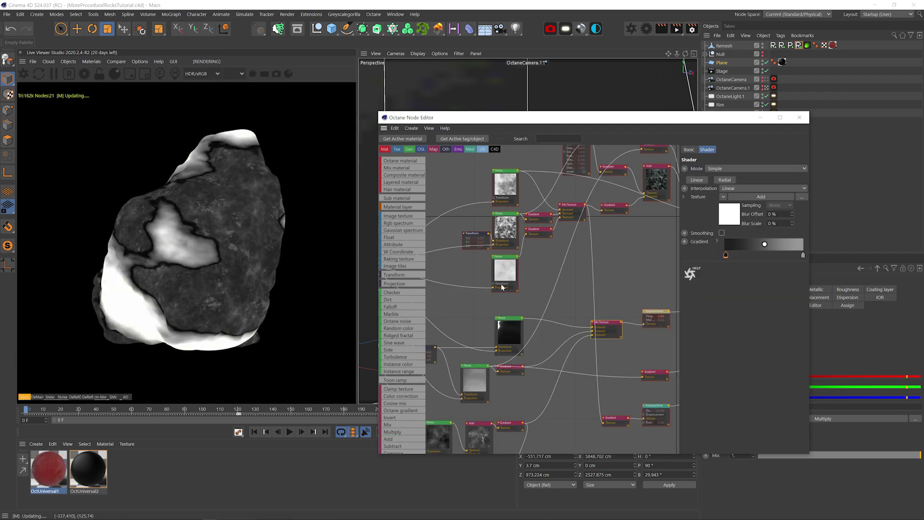
# Solo the transmission Gradient, move its white knot slightly closer to the black one, and save the scene.
pyautogui.rightClick(661, 375)
pyautogui.click(672, 383)
pyautogui.moveTo(741, 257); pyautogui.dragTo(739, 257)
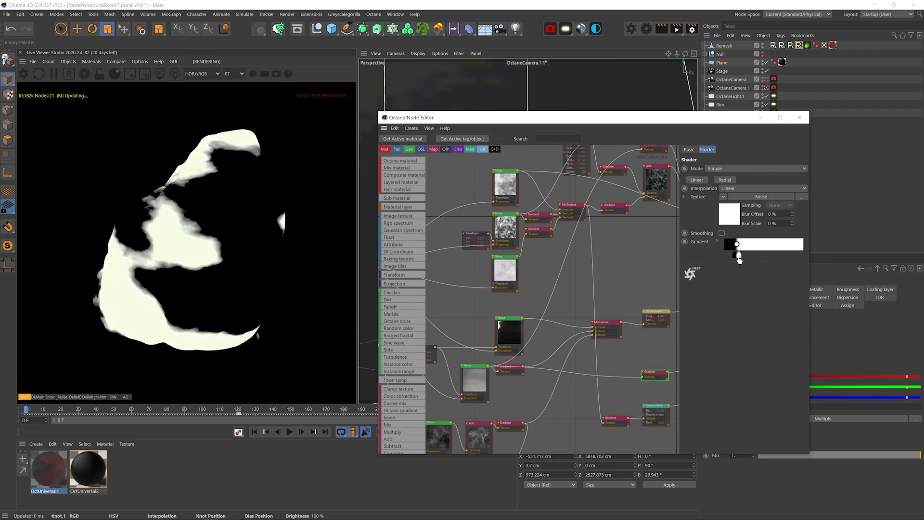
pyautogui.hotkey('ctrl', 's')
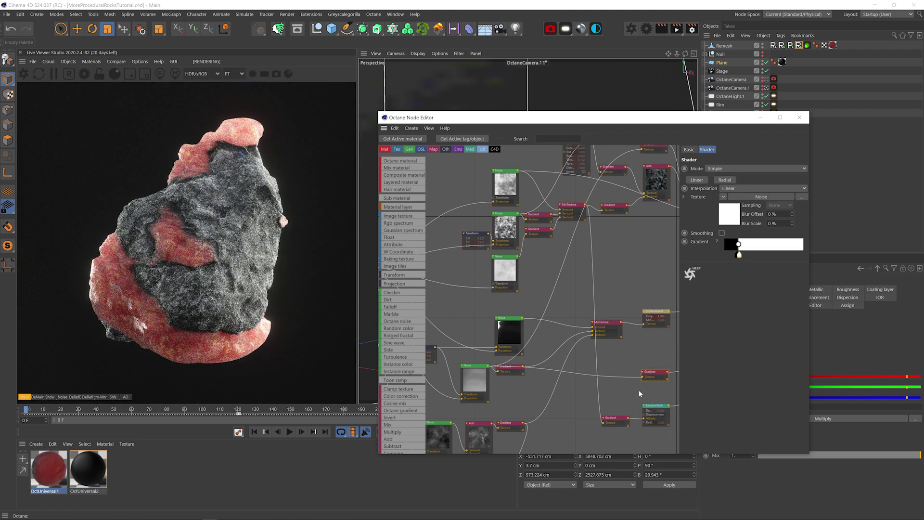
# Insert a Color Correction after the transmission Gradient, set its Gamma to 0.41697, and scrub the timeline to preview the result.
pyautogui.moveTo(612, 336); pyautogui.dragTo(499, 347, button='middle')
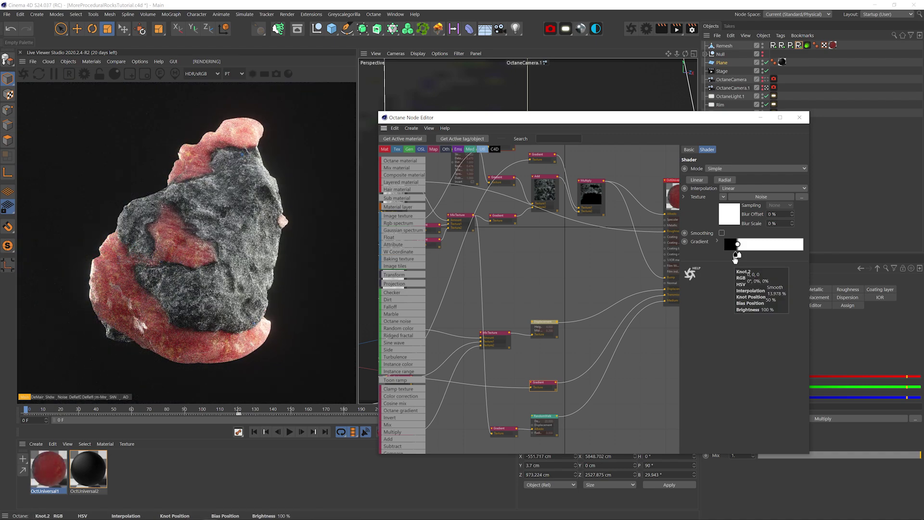
pyautogui.moveTo(401, 395); pyautogui.dragTo(583, 372)
pyautogui.moveTo(744, 251); pyautogui.dragTo(777, 255)
pyautogui.click(730, 241)
pyautogui.press('Up')
pyautogui.press('Up')
pyautogui.press('Up')
pyautogui.press('Up')
pyautogui.press('Up')
pyautogui.press('Up')
pyautogui.click(60, 410)
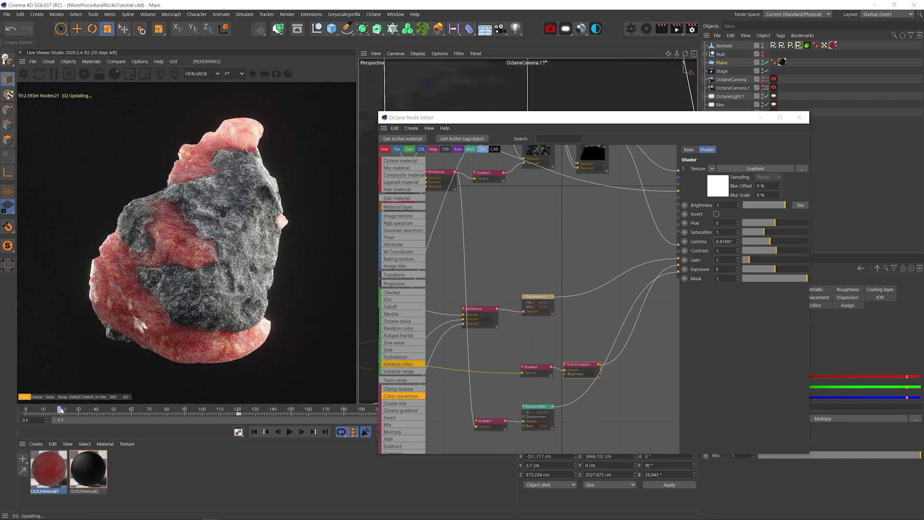
pyautogui.moveTo(60, 410); pyautogui.dragTo(151, 410)
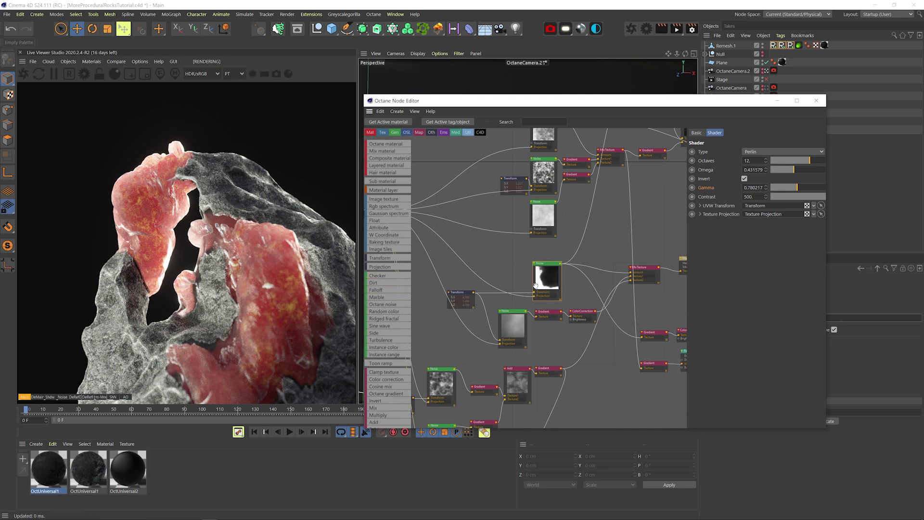
# Solo the displacement's Mix texture and keyframe the mask Noise's Gamma at frame 60.
pyautogui.moveTo(623, 269); pyautogui.dragTo(590, 270, button='middle')
pyautogui.rightClick(609, 271)
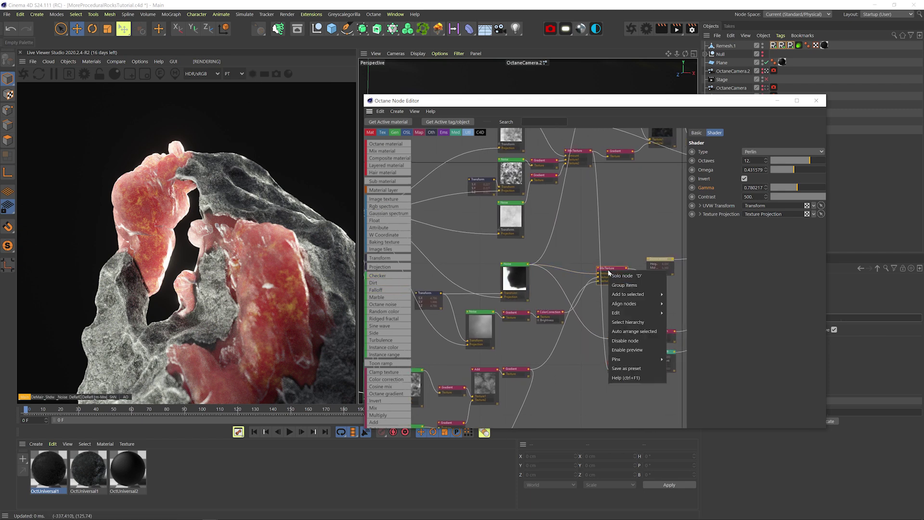
pyautogui.click(622, 276)
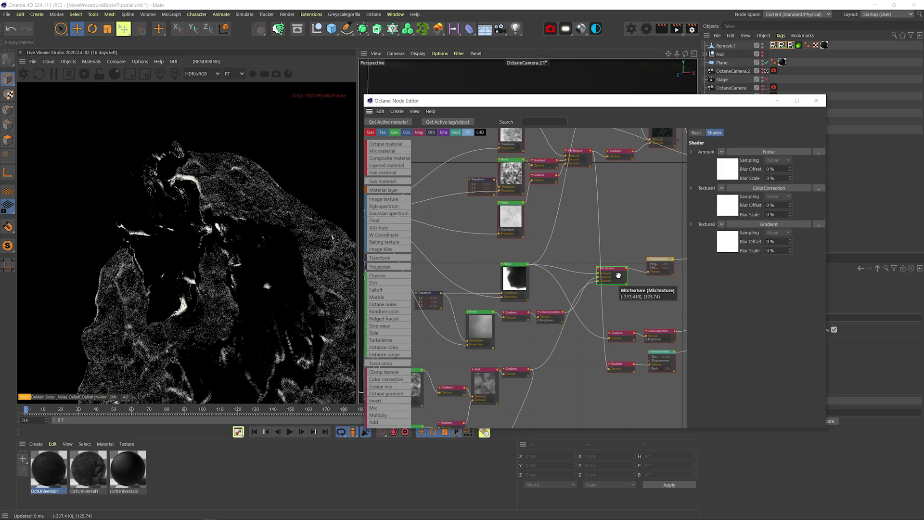
pyautogui.click(513, 270)
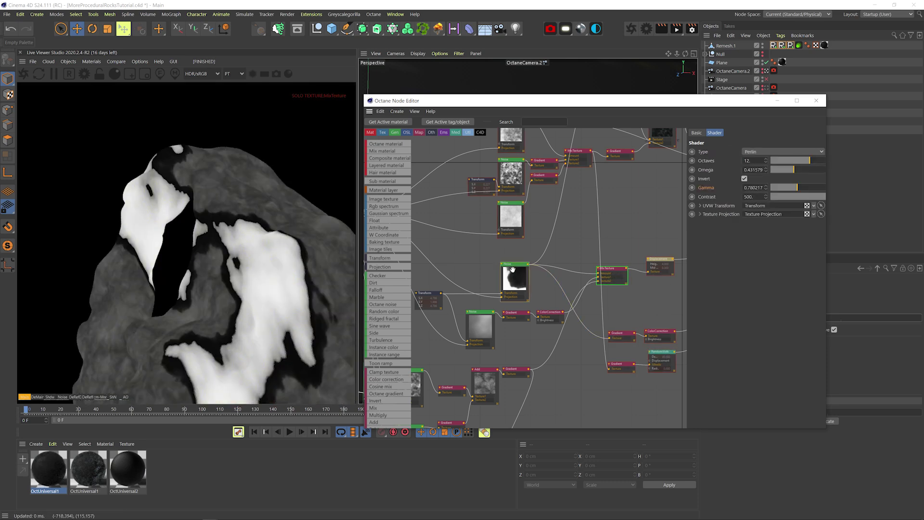
pyautogui.press('g')
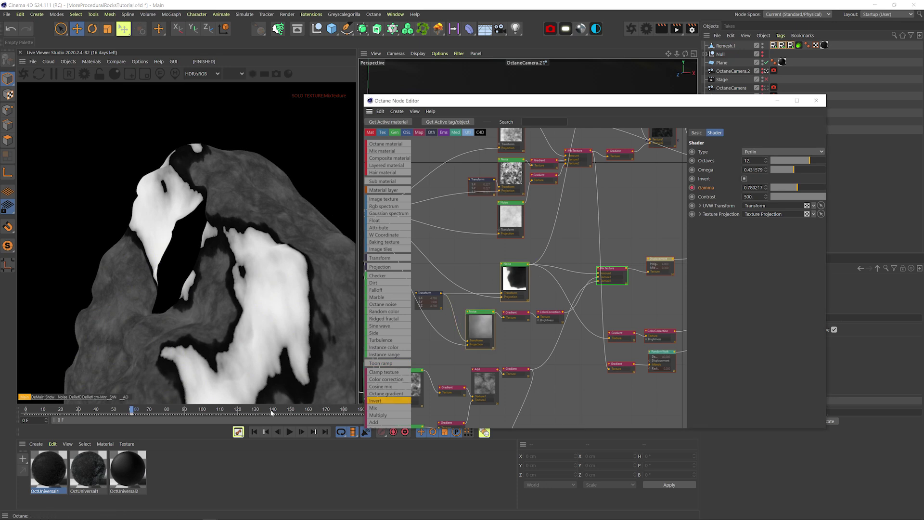
# Lower the mask Noise's Gamma to 0.590217, keyframe it at frame 0, and scrub between the two keys.
pyautogui.click(513, 270)
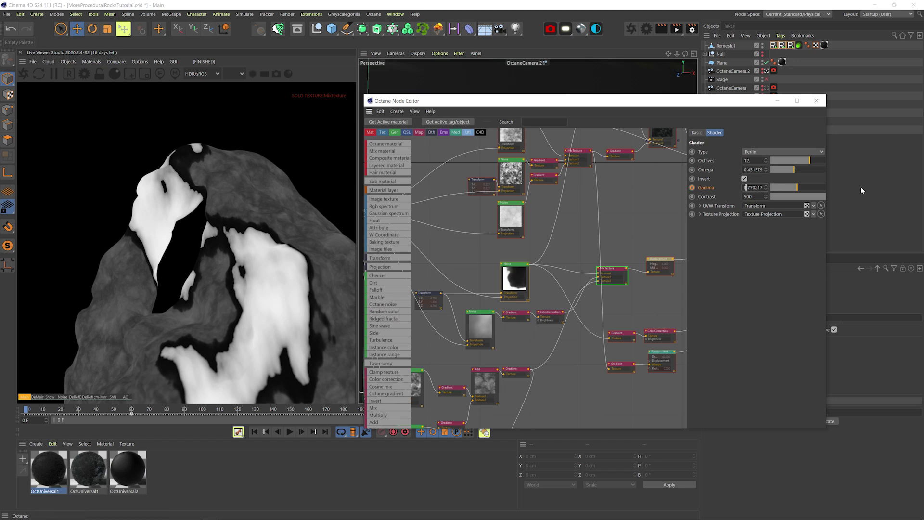
pyautogui.press('Down')
pyautogui.press('Down')
pyautogui.press('Down')
pyautogui.press('Down')
pyautogui.press('Down')
pyautogui.press('Down')
pyautogui.press('Down')
pyautogui.press('Down')
pyautogui.press('Down')
pyautogui.press('Down')
pyautogui.press('Down')
pyautogui.press('Down')
pyautogui.press('Down')
pyautogui.press('Down')
pyautogui.press('Down')
pyautogui.press('Down')
pyautogui.press('Down')
pyautogui.press('Down')
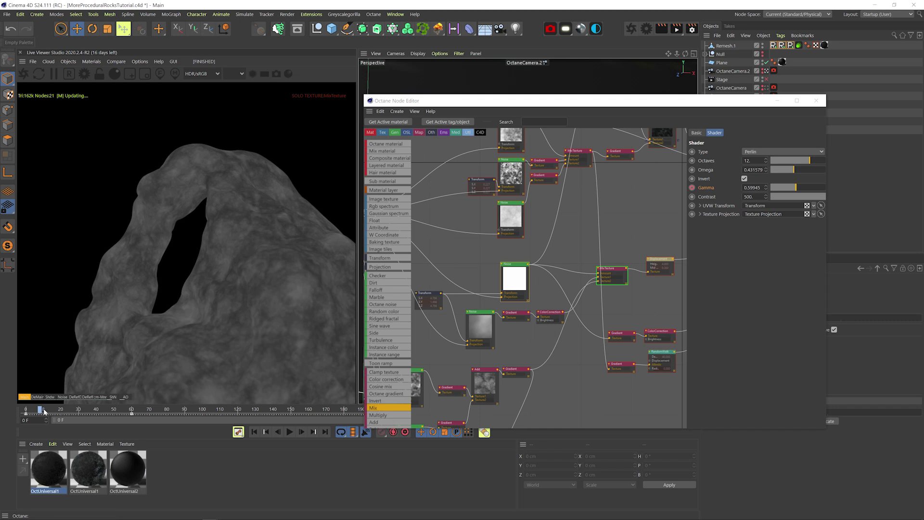
pyautogui.moveTo(85, 411); pyautogui.dragTo(11, 418)
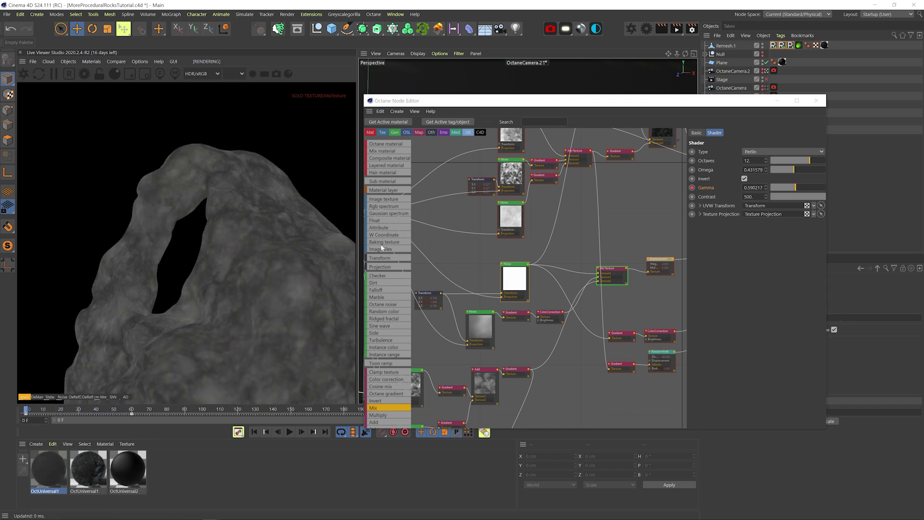
# Solo the crystal displacement's Gradient and keyframe its source Noise's Gamma at 1.82887 on frame 0.
pyautogui.rightClick(515, 313)
pyautogui.click(525, 322)
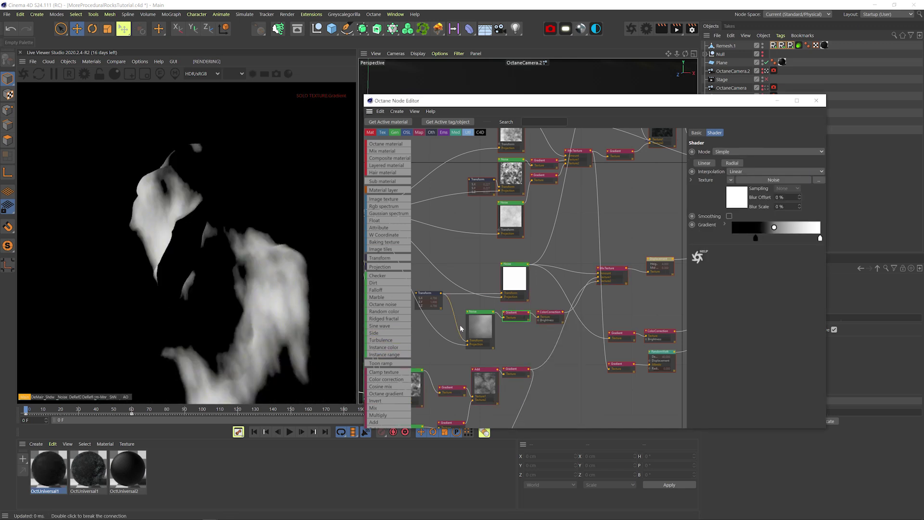
pyautogui.click(469, 329)
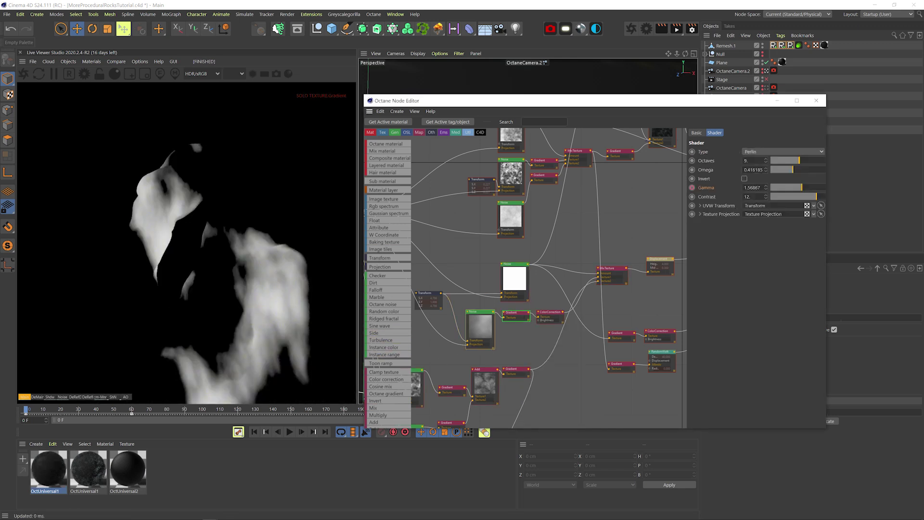
pyautogui.moveTo(765, 187); pyautogui.dragTo(765, 175)
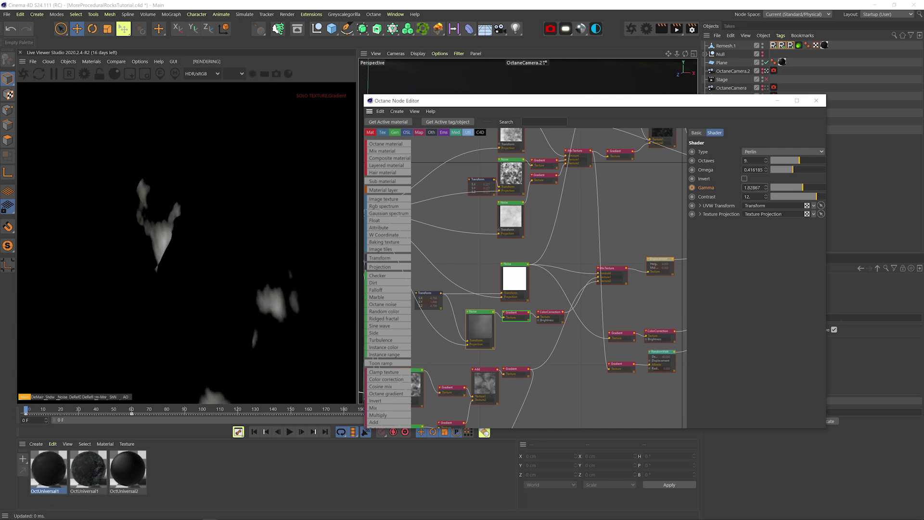
pyautogui.click(691, 187)
# Solo the displacement's Mix texture again and scrub the timeline to check the animated crystal growth.
pyautogui.rightClick(608, 269)
pyautogui.click(617, 278)
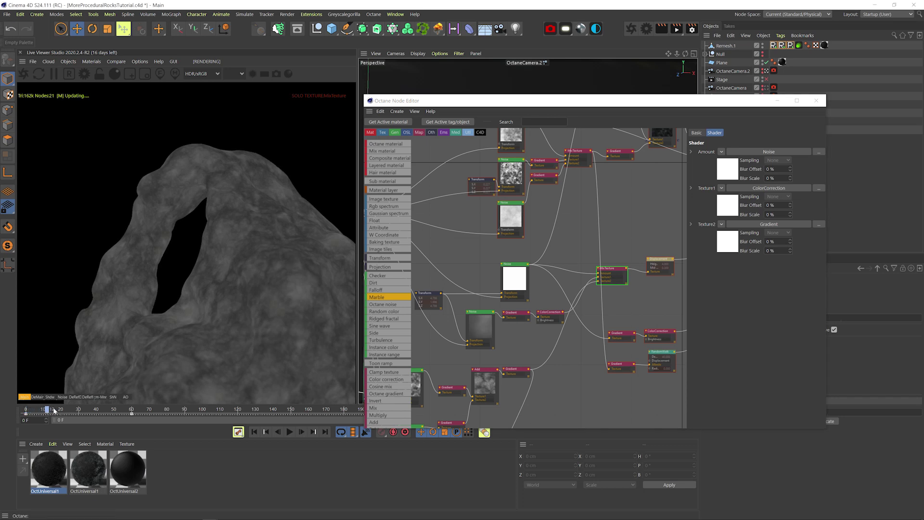
pyautogui.moveTo(54, 410); pyautogui.dragTo(172, 410)
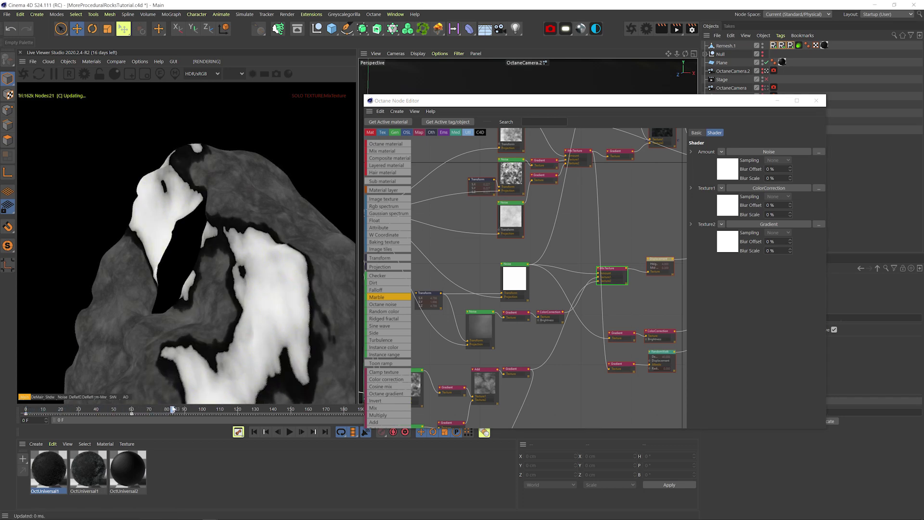
pyautogui.moveTo(100, 414); pyautogui.dragTo(26, 413)
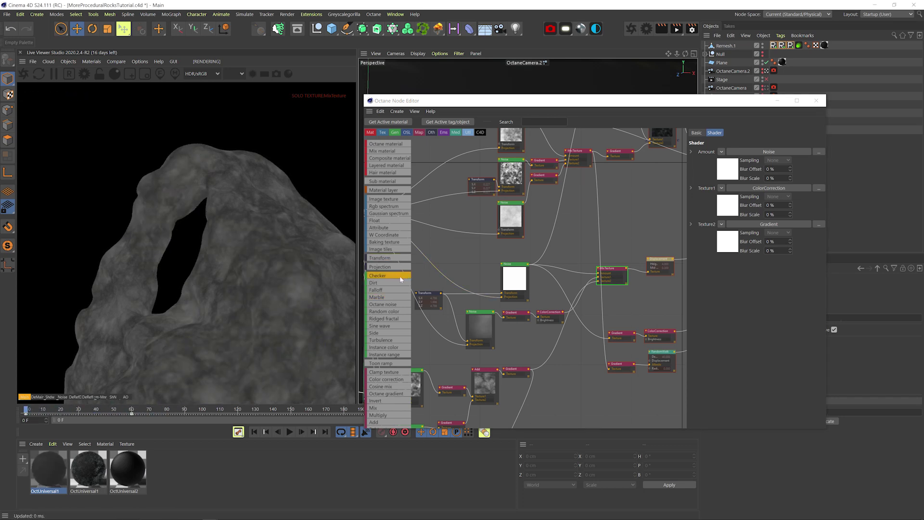
# Show the F-curve of the mask Noise's Gamma and stretch the frame 60 key's tangent toward frame 0.
pyautogui.click(516, 276)
pyautogui.rightClick(708, 188)
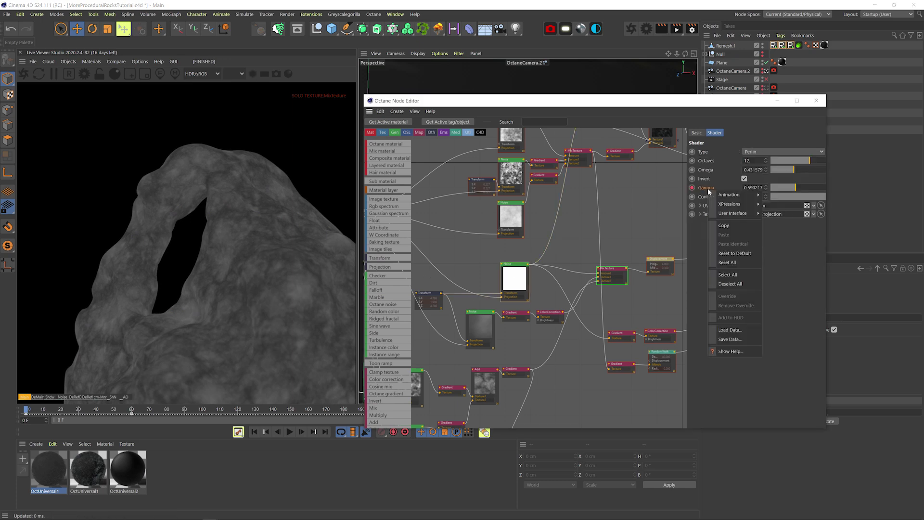
pyautogui.moveTo(724, 194)
pyautogui.click(788, 284)
pyautogui.moveTo(413, 149); pyautogui.dragTo(478, 149)
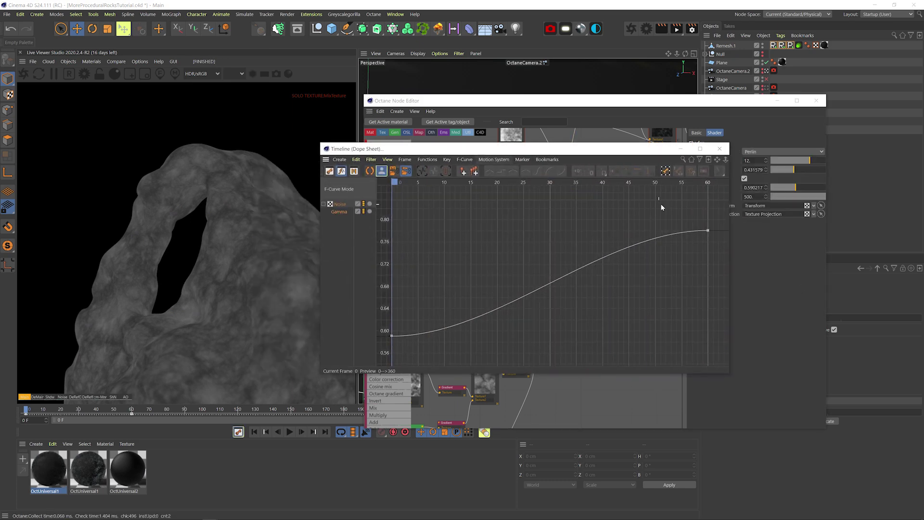
pyautogui.click(707, 231)
pyautogui.moveTo(604, 232); pyautogui.dragTo(392, 233)
pyautogui.click(392, 335)
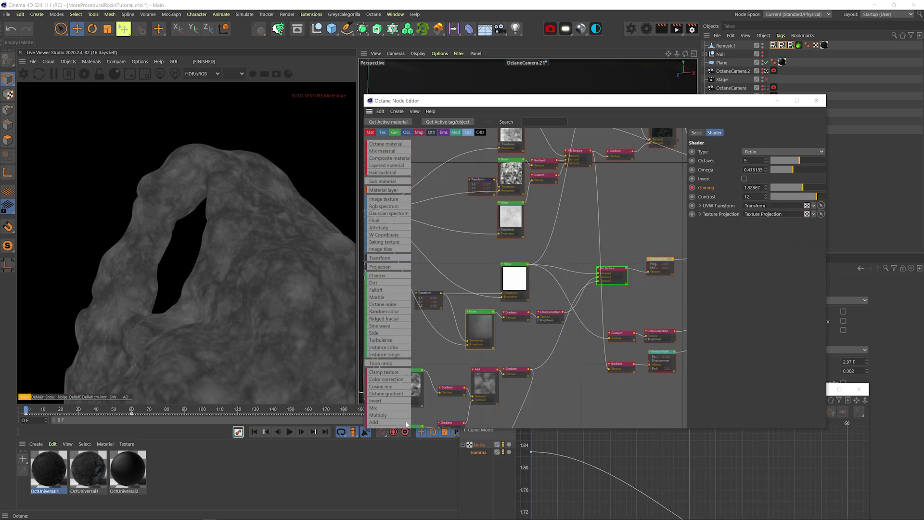
# Set the frame 0 key's tangent on the crystal Noise's Gamma curve to about 6.15 F and scrub the timeline to preview the animation.
pyautogui.click(94, 411)
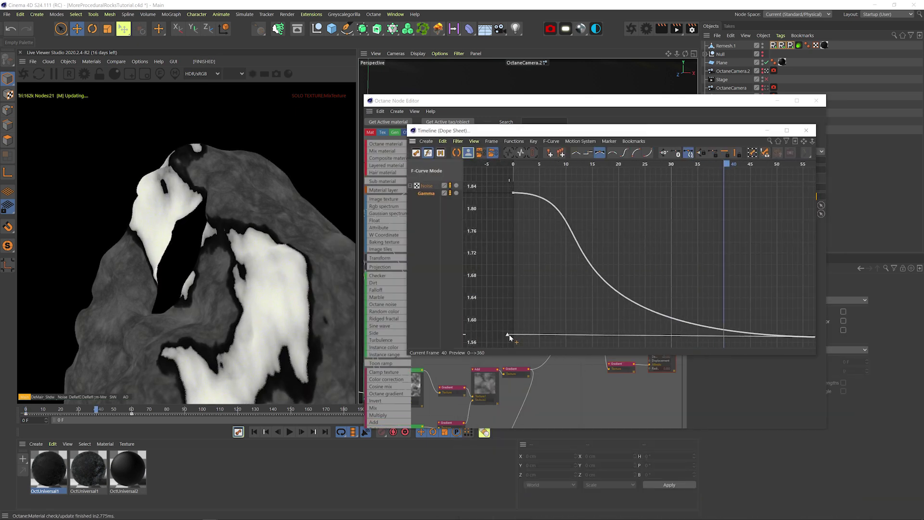
pyautogui.moveTo(618, 192); pyautogui.dragTo(545, 196)
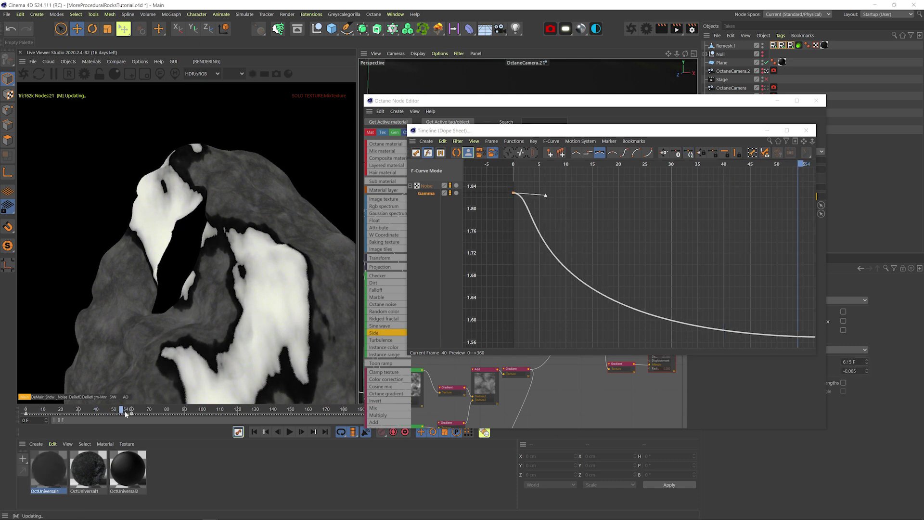
pyautogui.moveTo(24, 411); pyautogui.dragTo(117, 411)
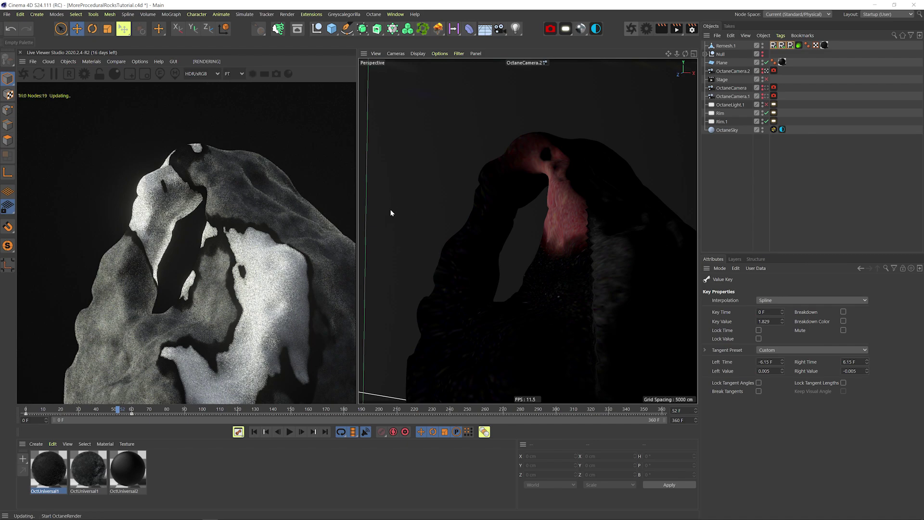
pyautogui.click(35, 409)
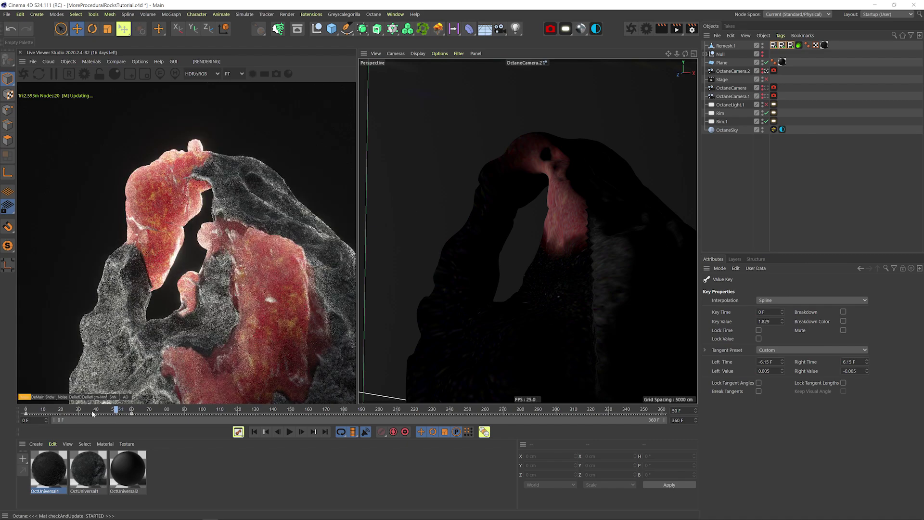